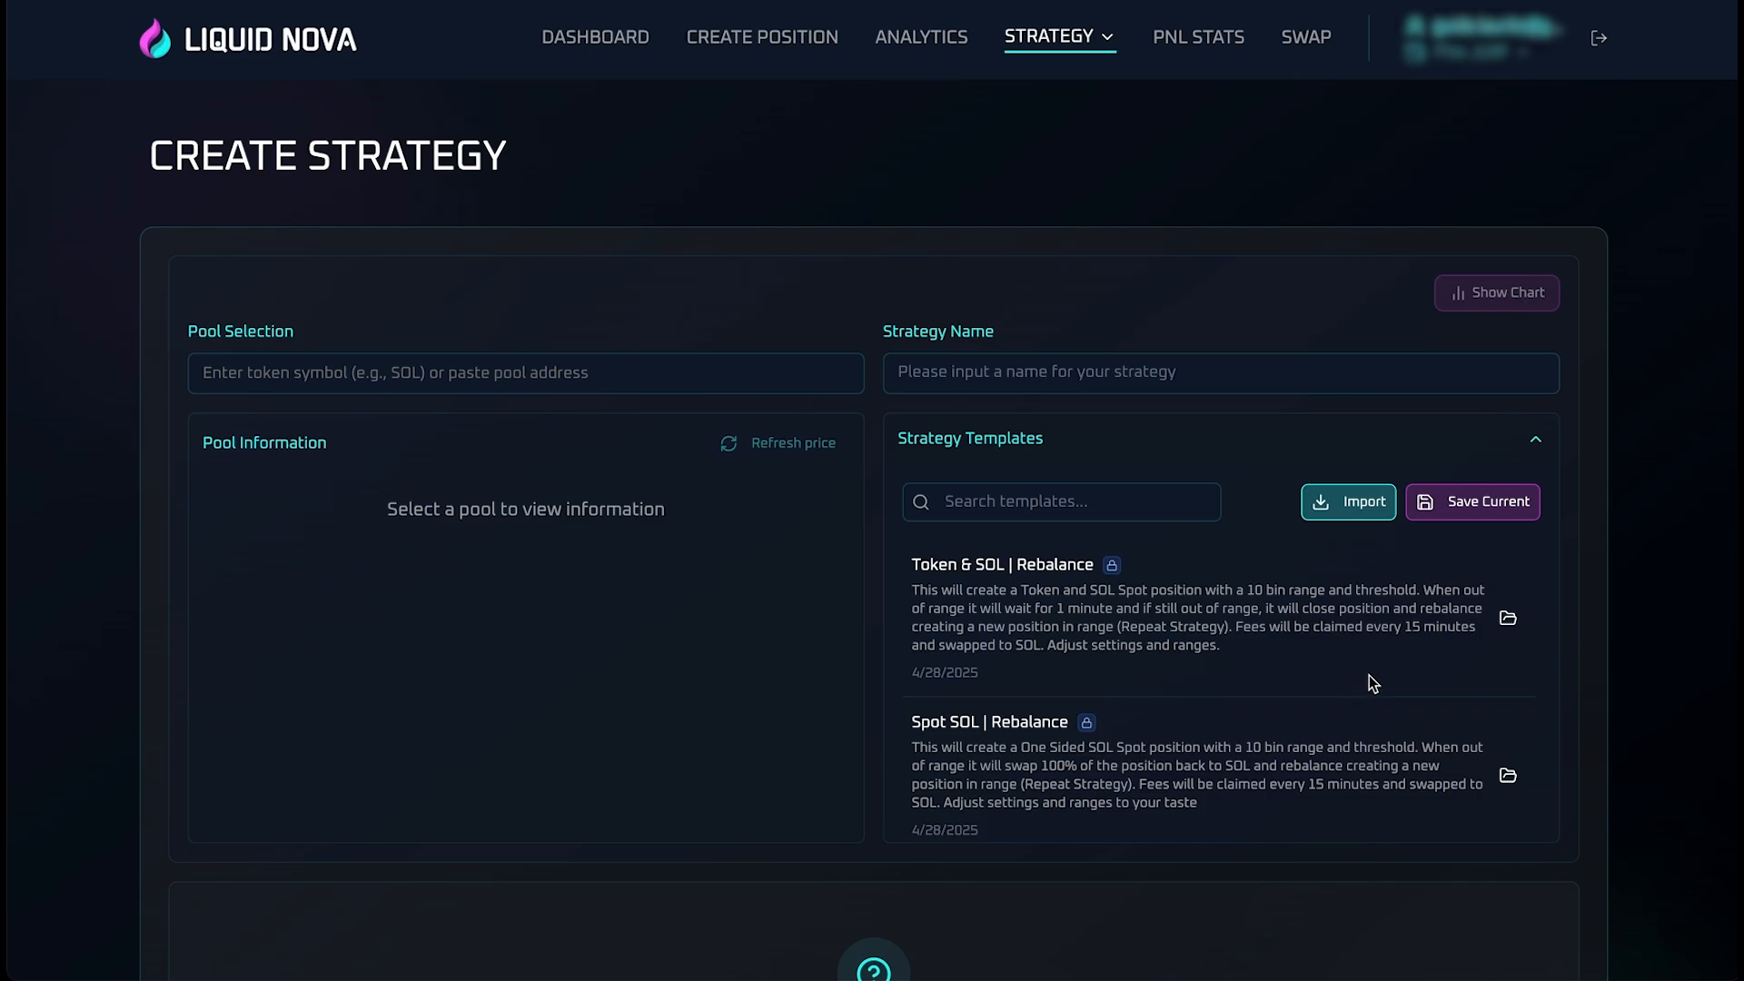
Look through the available strategy templates
scroll(1370, 677, "down", 4)
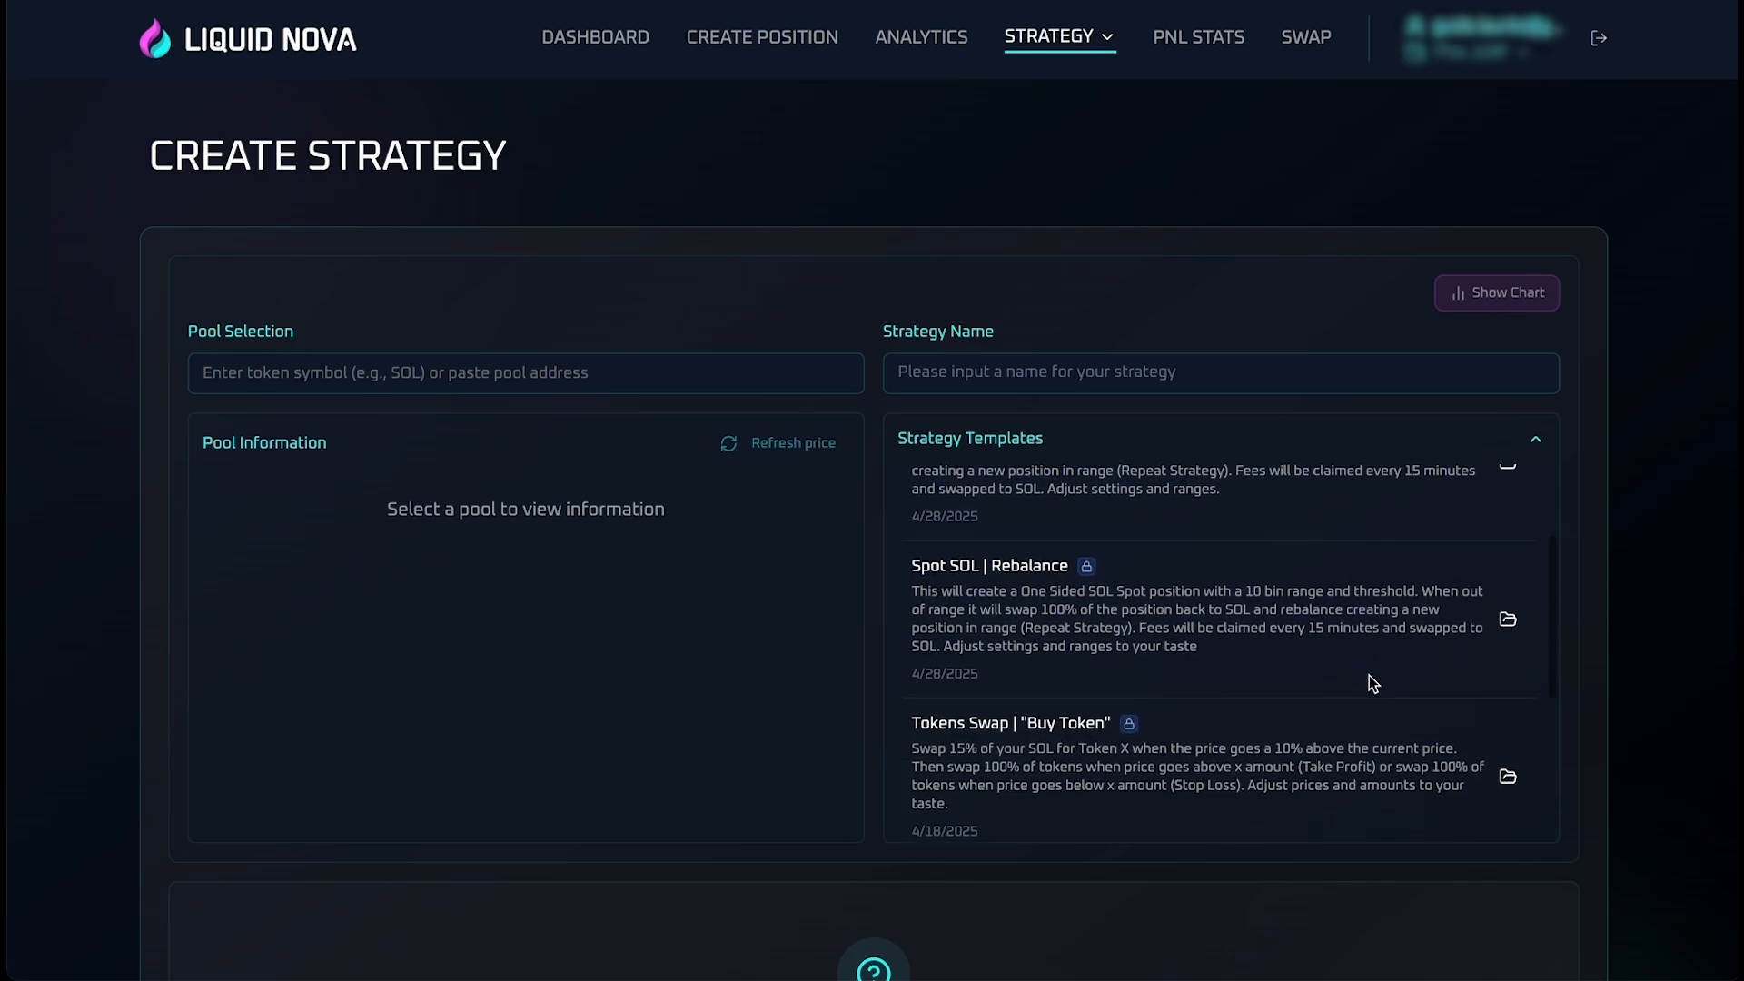
scroll(1370, 674, "down", 2)
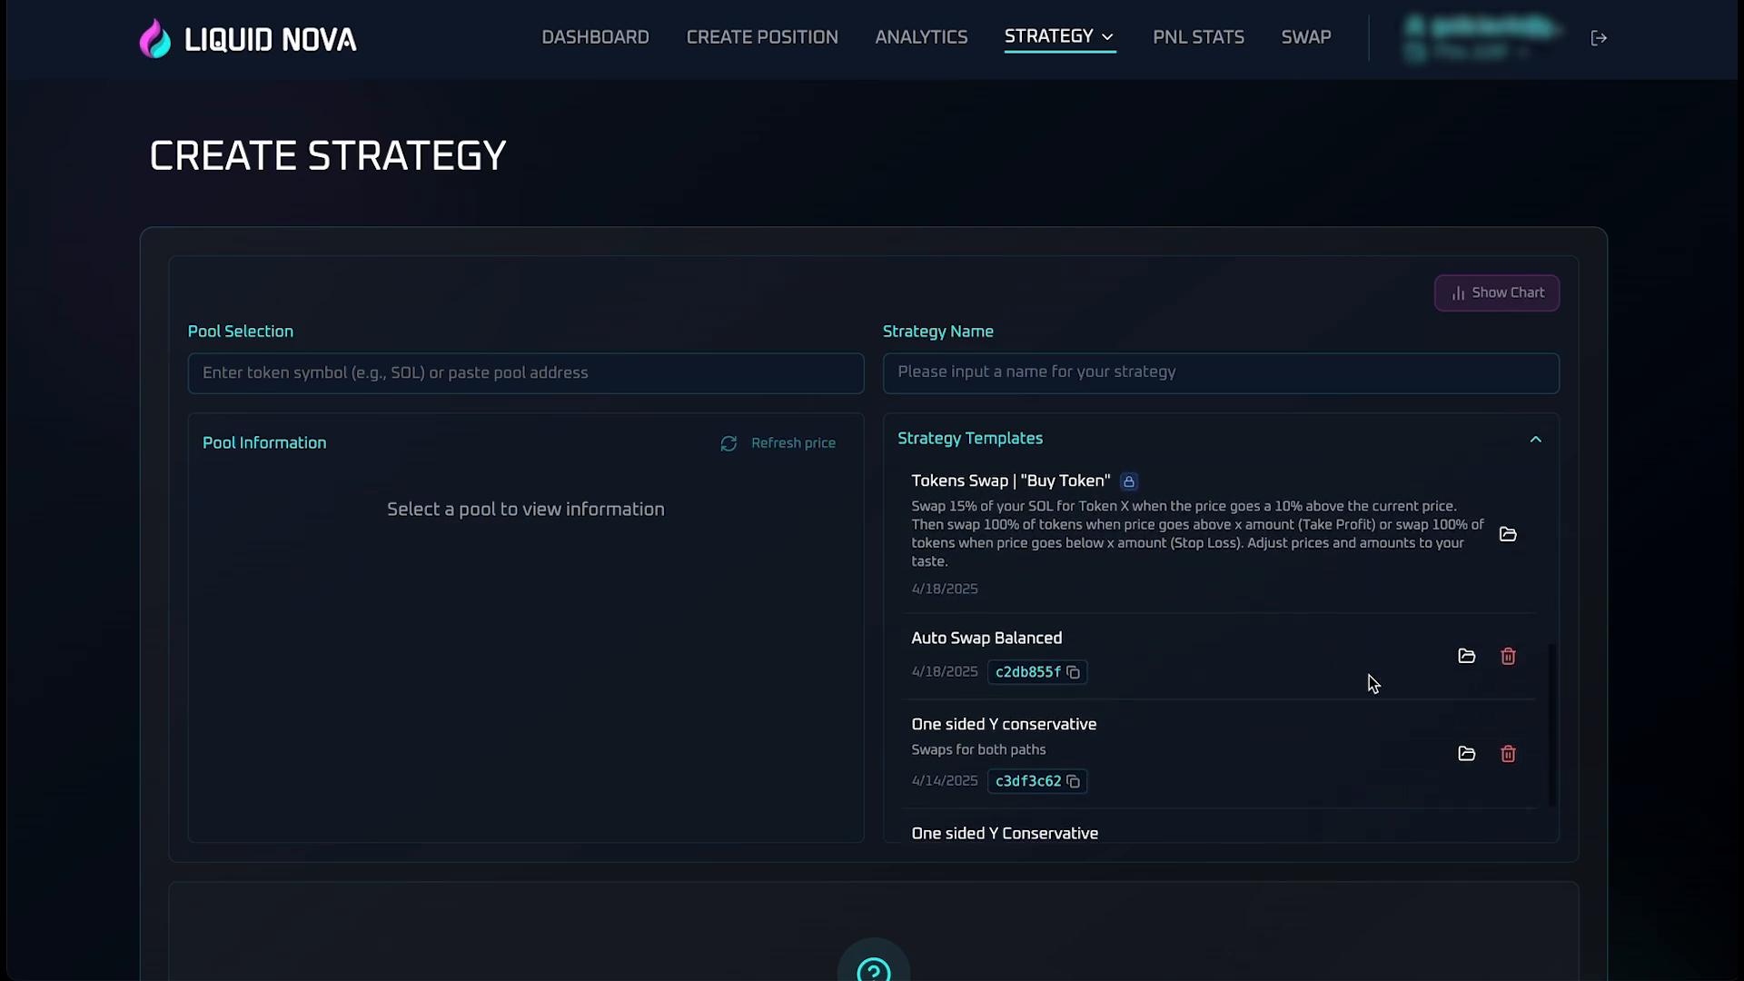
scroll(1370, 674, "up", 5)
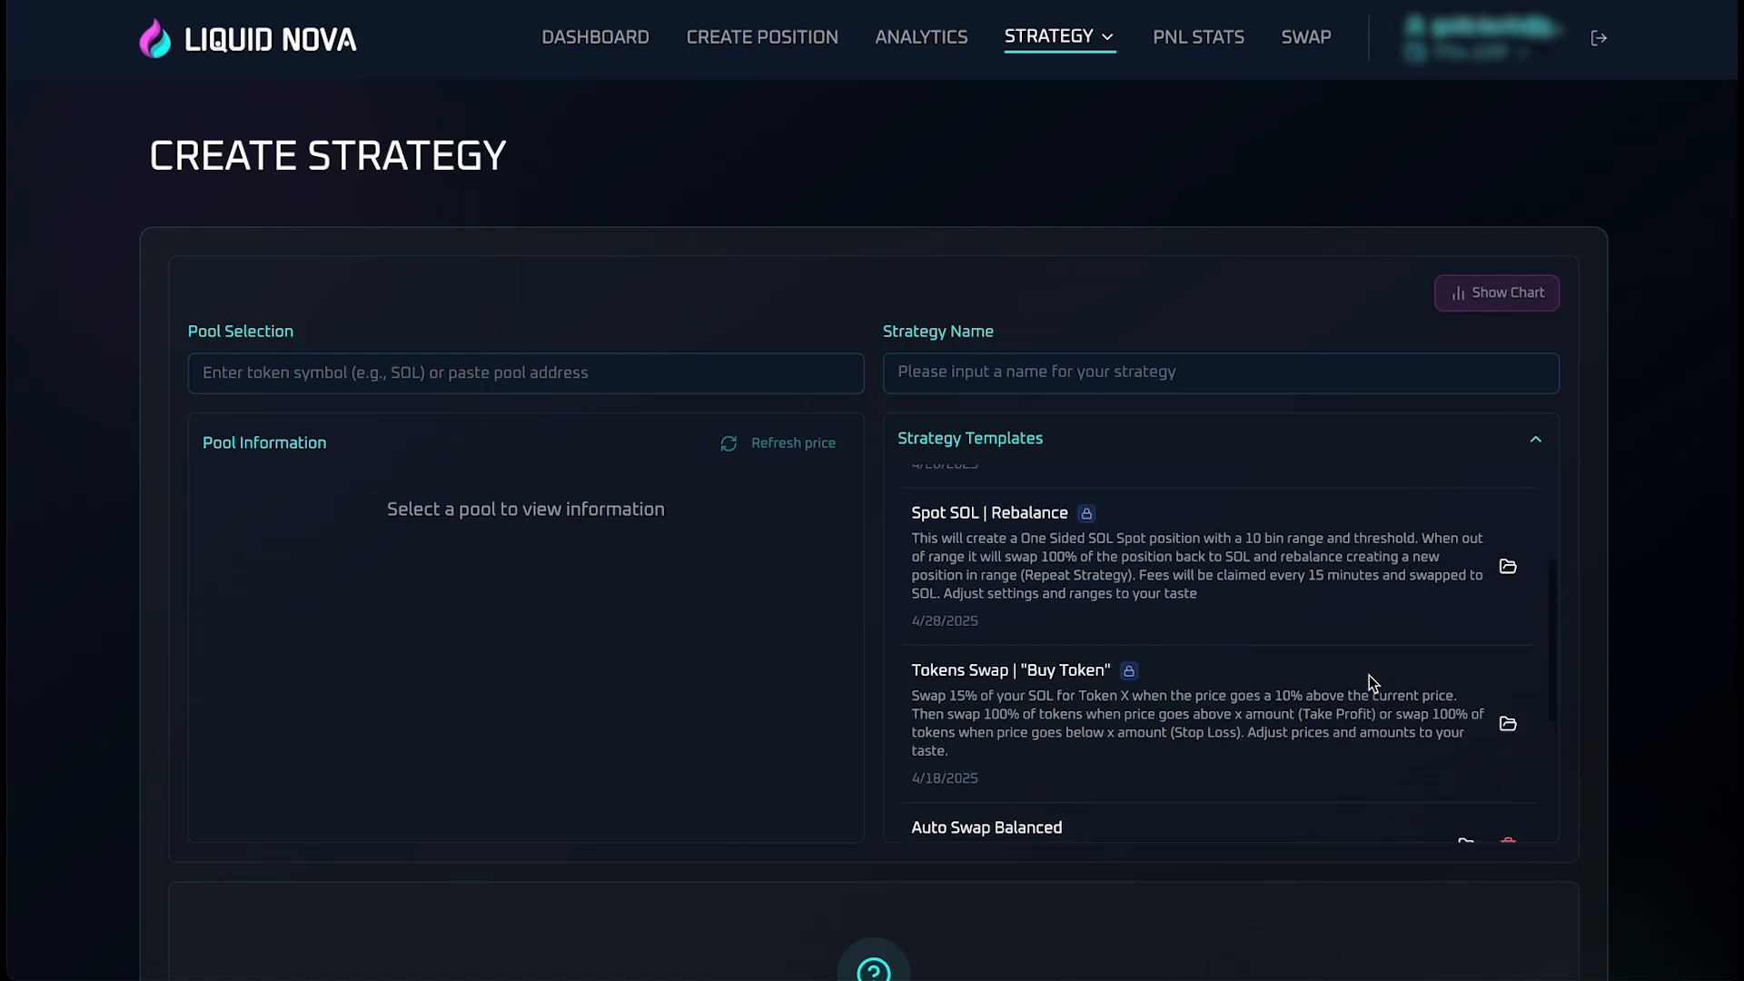
scroll(1370, 674, "up", 2)
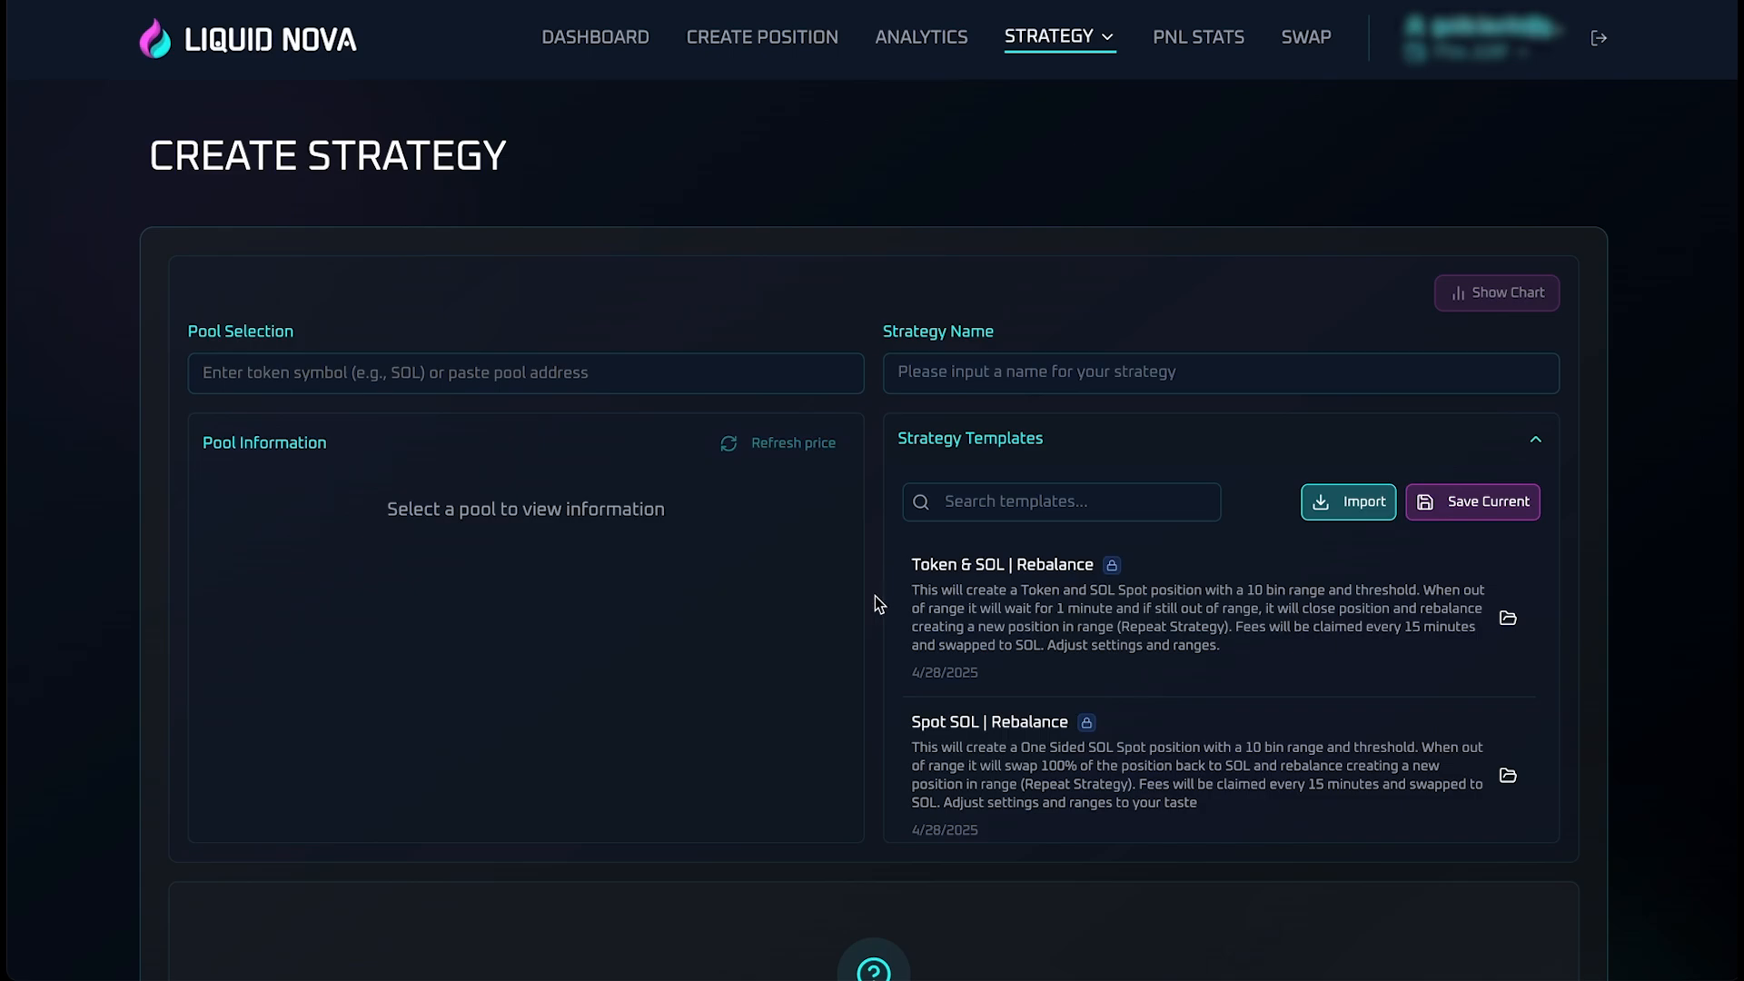
Search the pools for "jup" and select the JUP-SOL pool with bin step 80 and 0.15% base fee
left_click(538, 373)
type("jup")
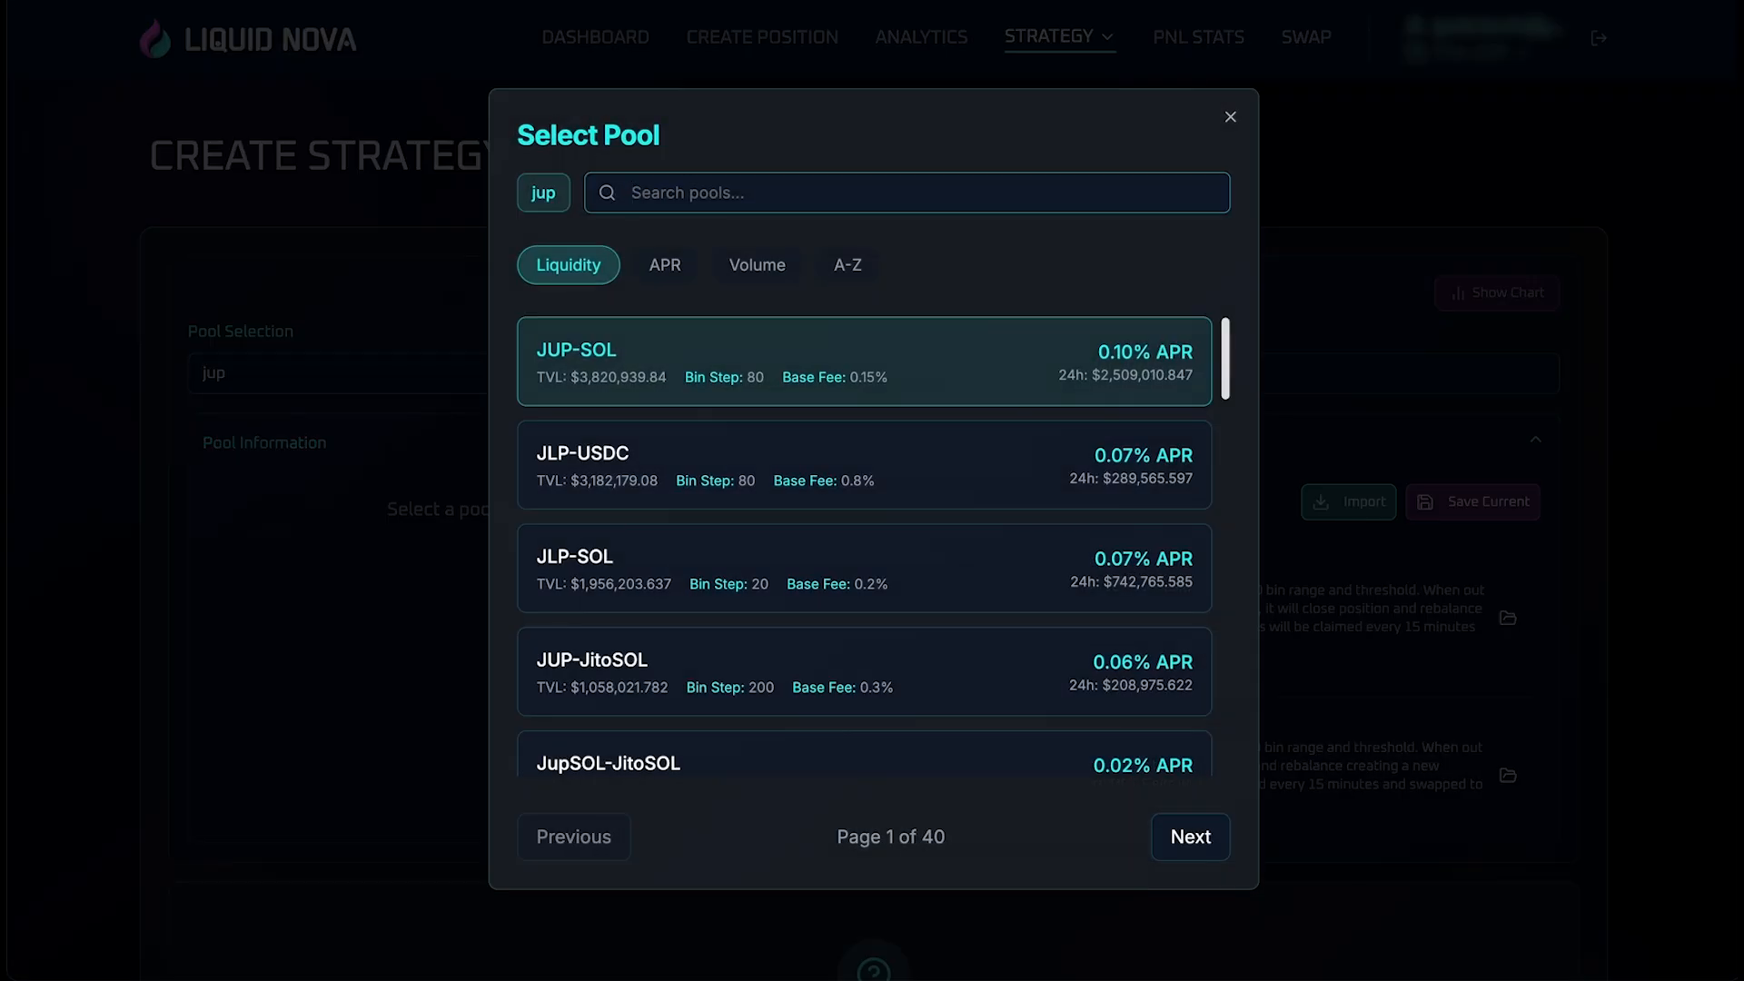
scroll(775, 581, "down", 5)
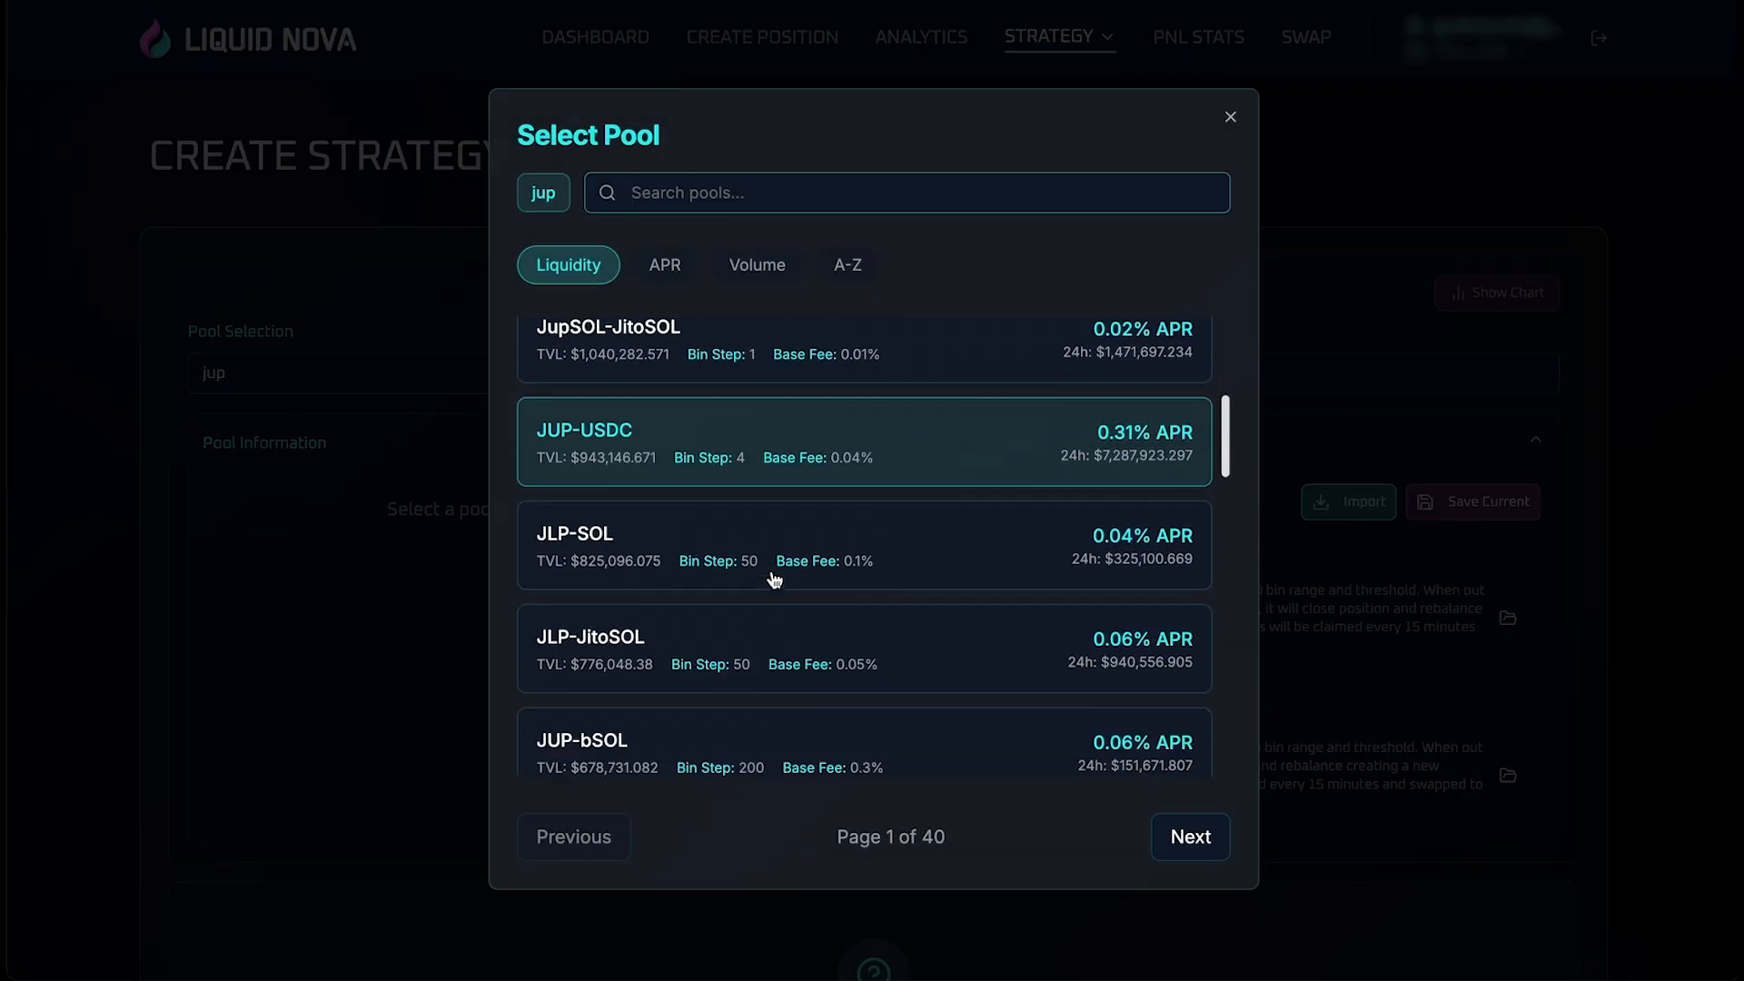
scroll(774, 580, "down", 5)
scroll(775, 580, "up", 10)
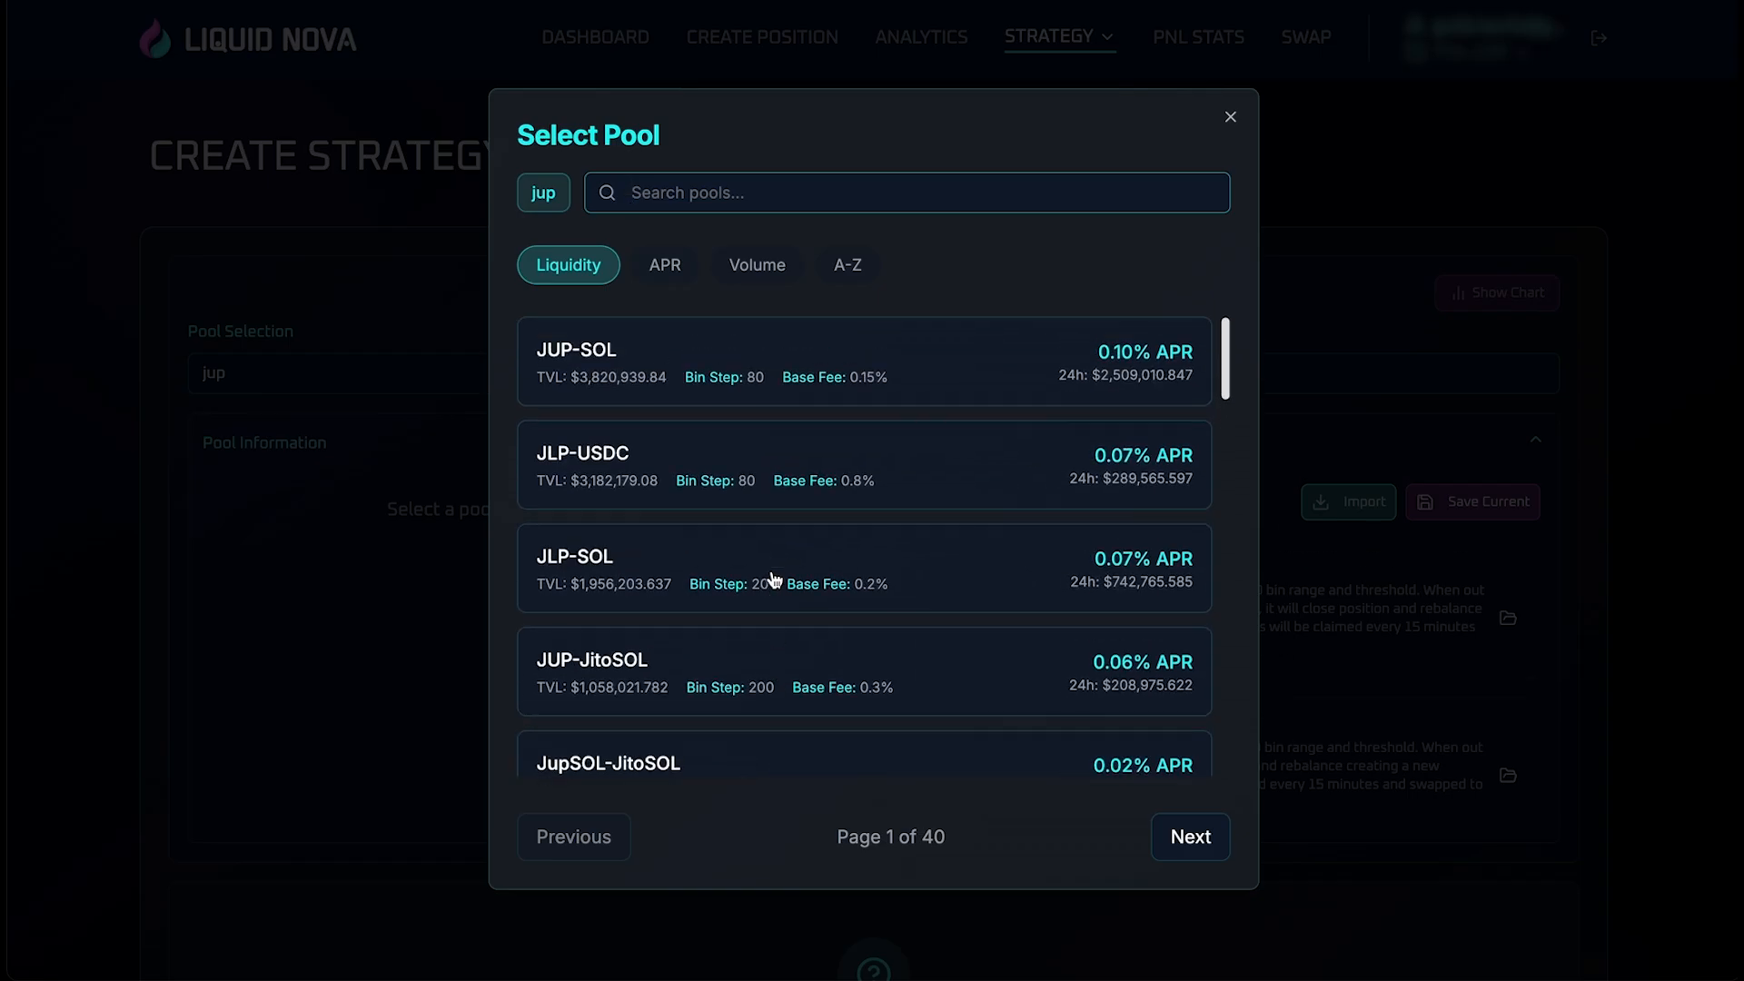
left_click(696, 366)
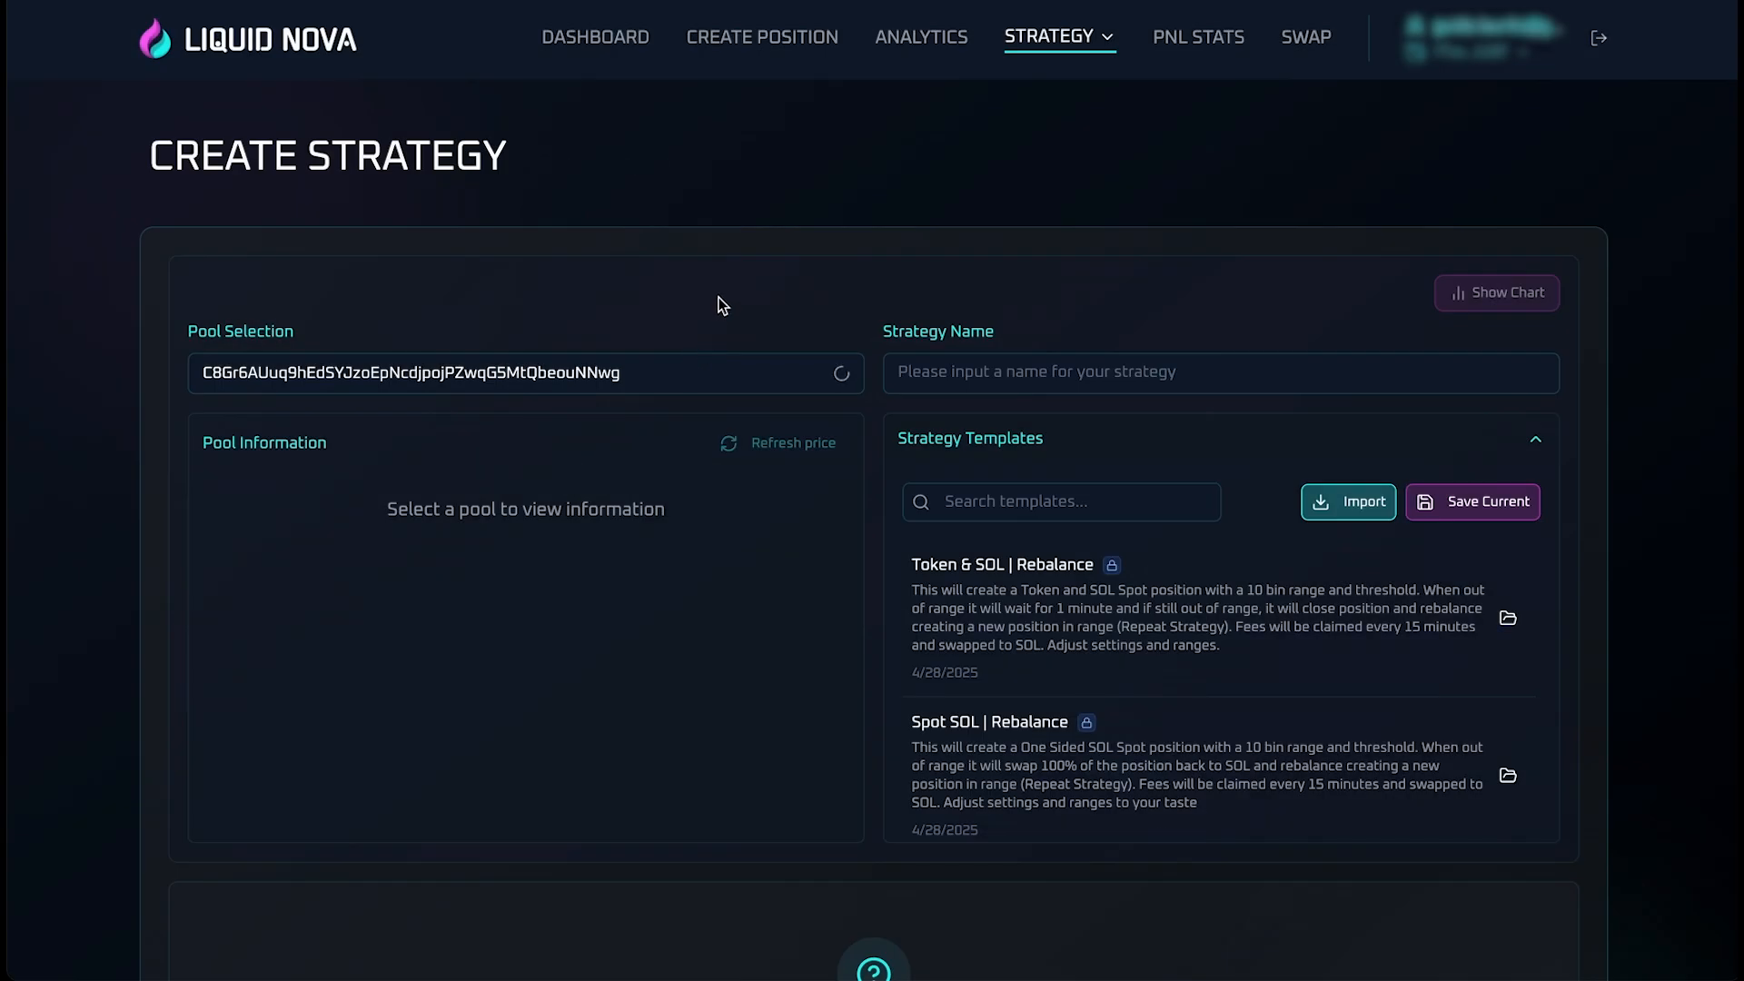
Copy the selected pool's address, clear the pool selection, and paste the address back in to load the pool
double_click(552, 372)
key("ctrl+c")
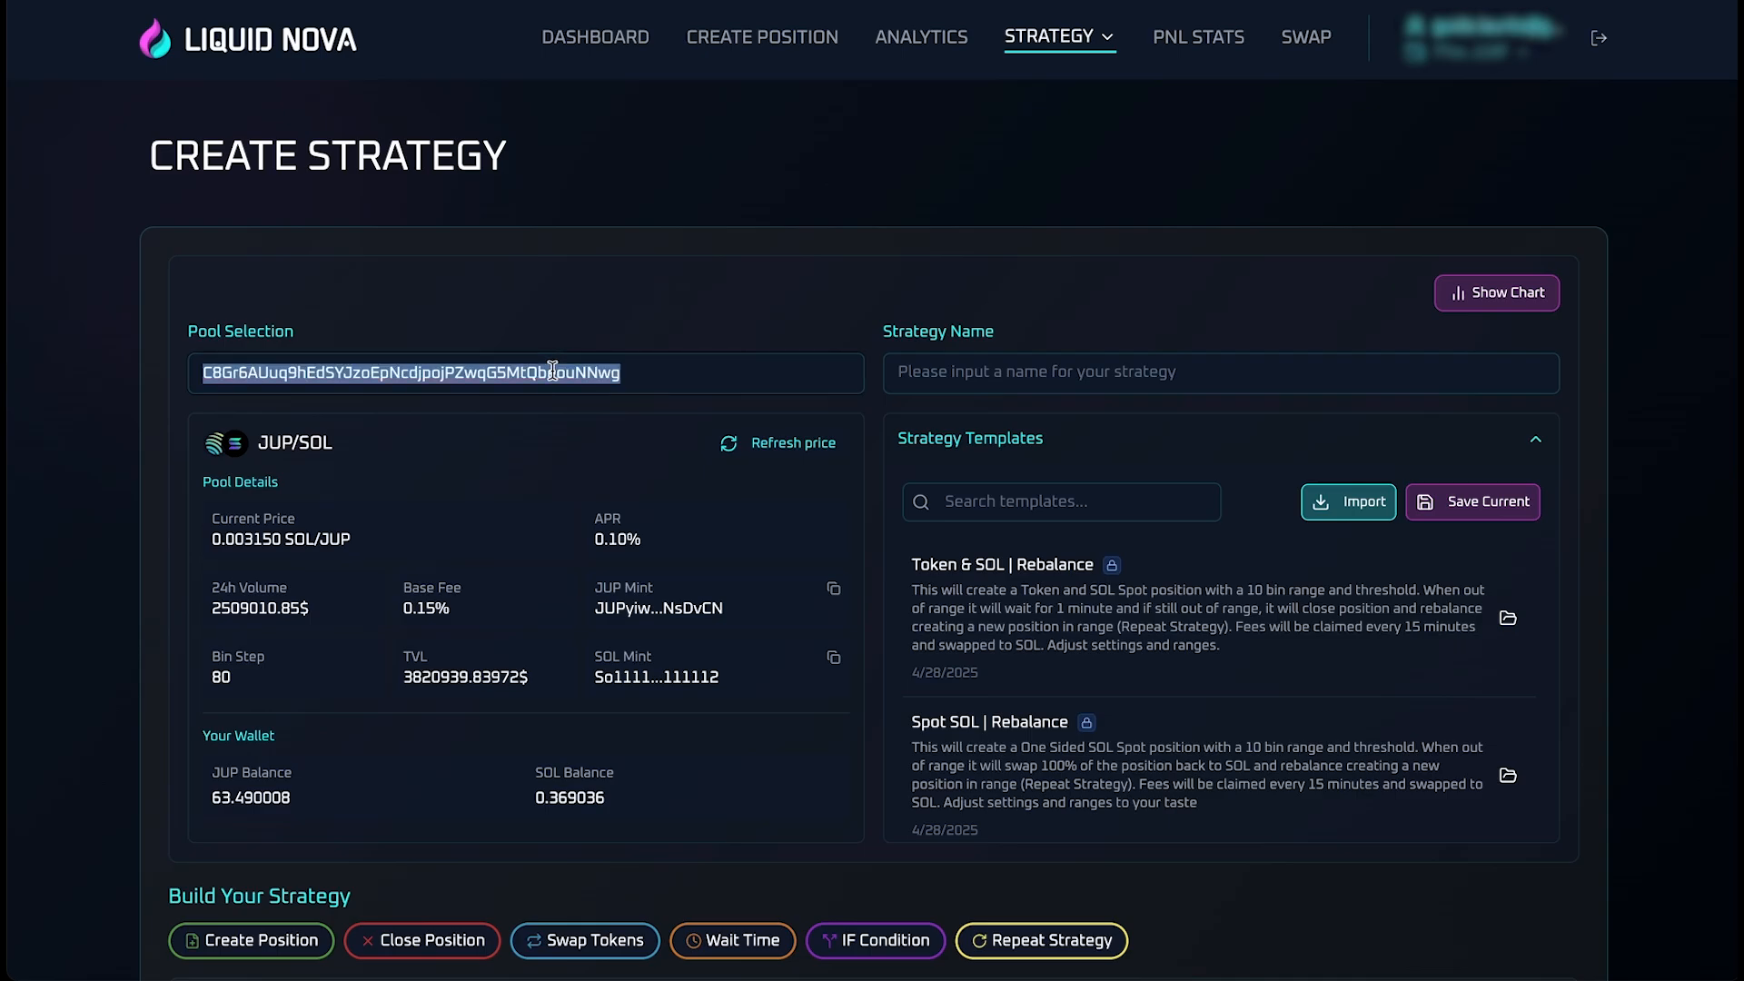
key("BackSpace")
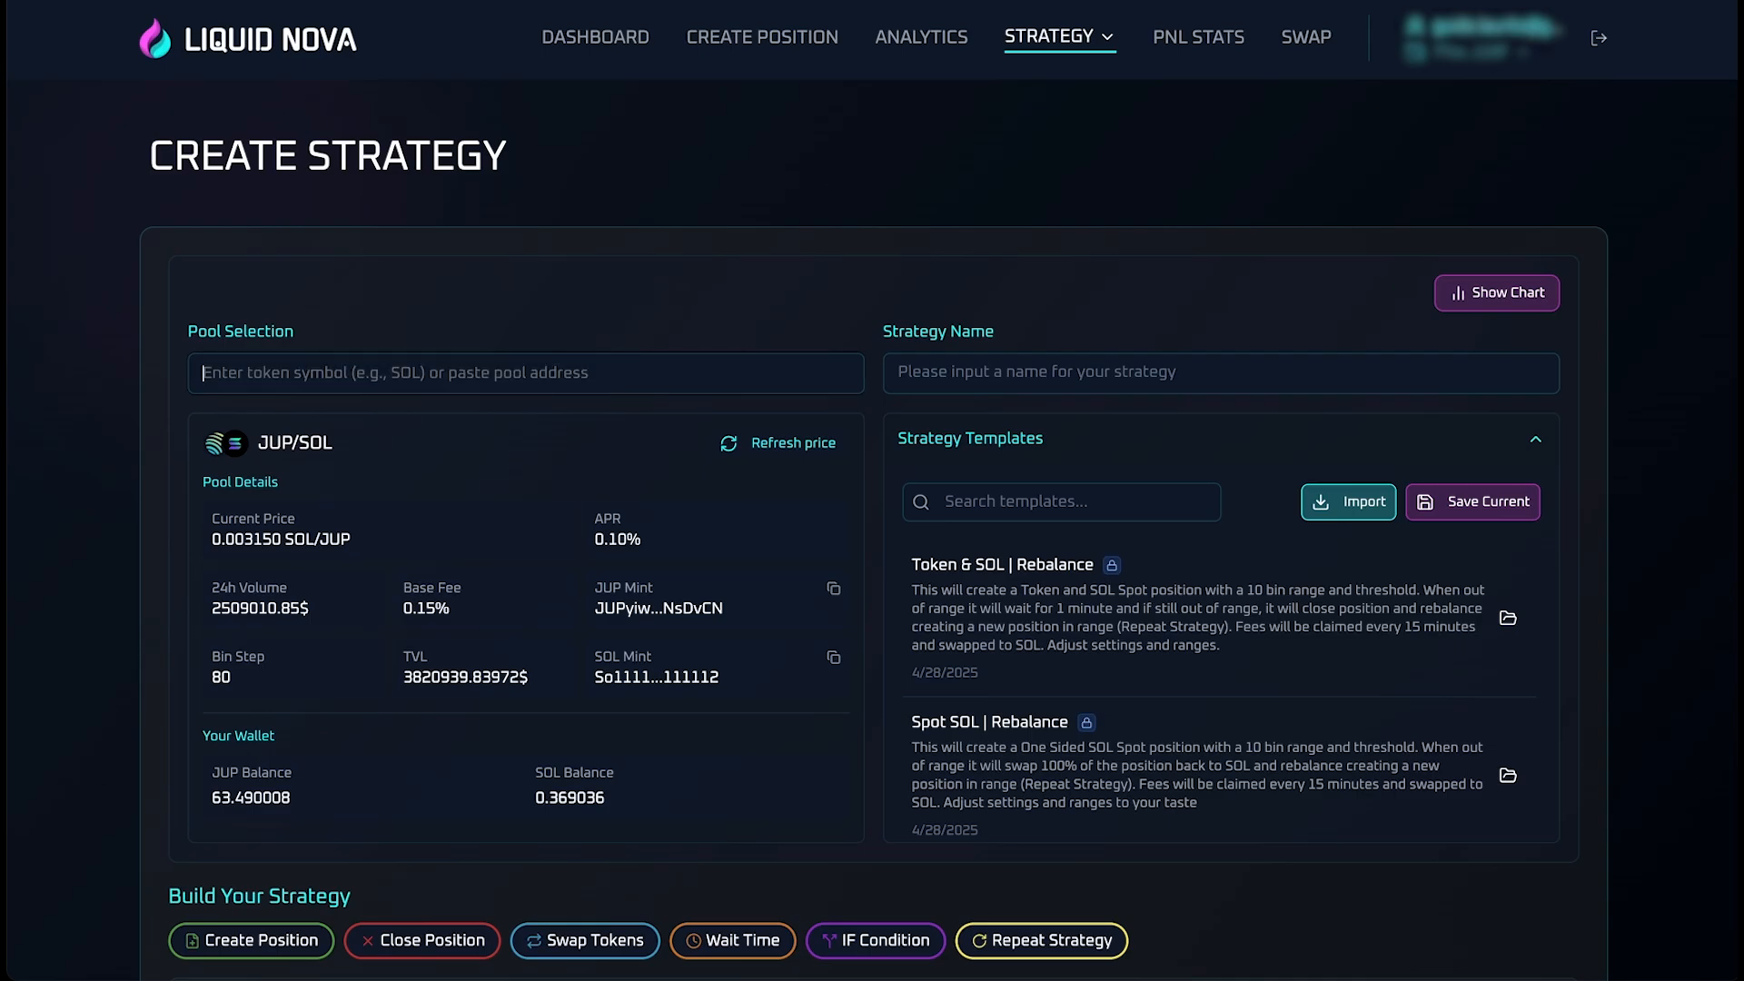
key("ctrl+v")
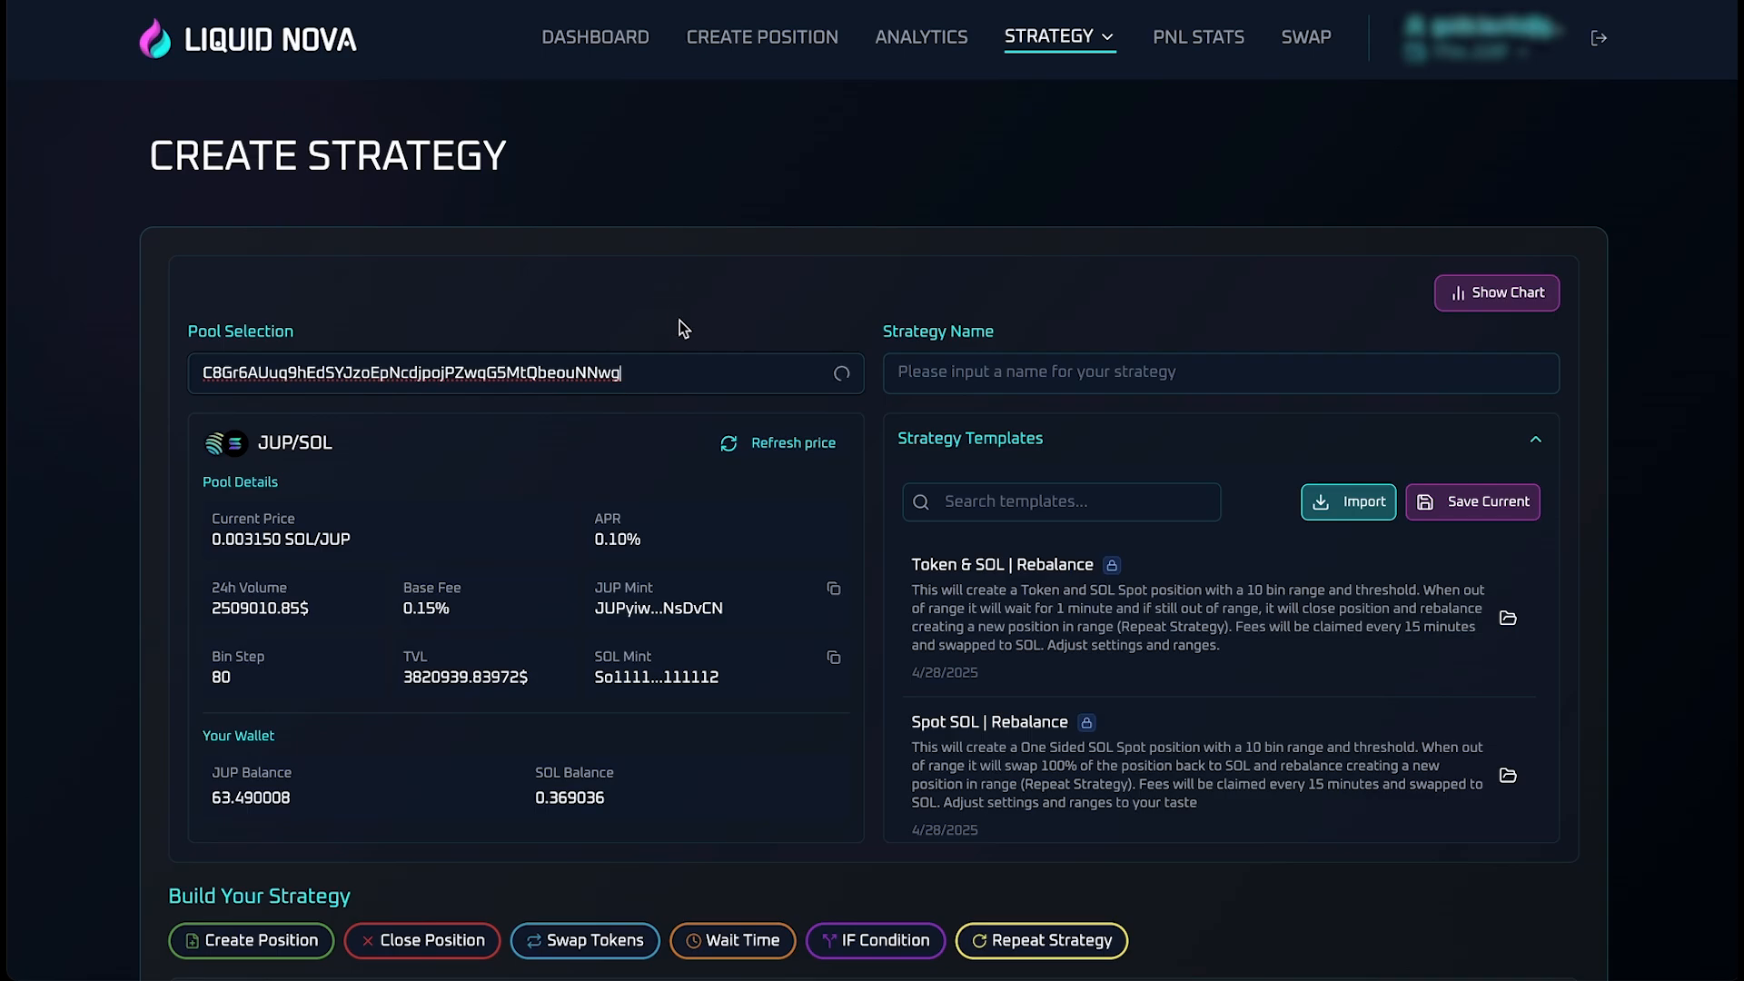
Review the position types and strategy types offered for the Create Position action
scroll(726, 322, "down", 1)
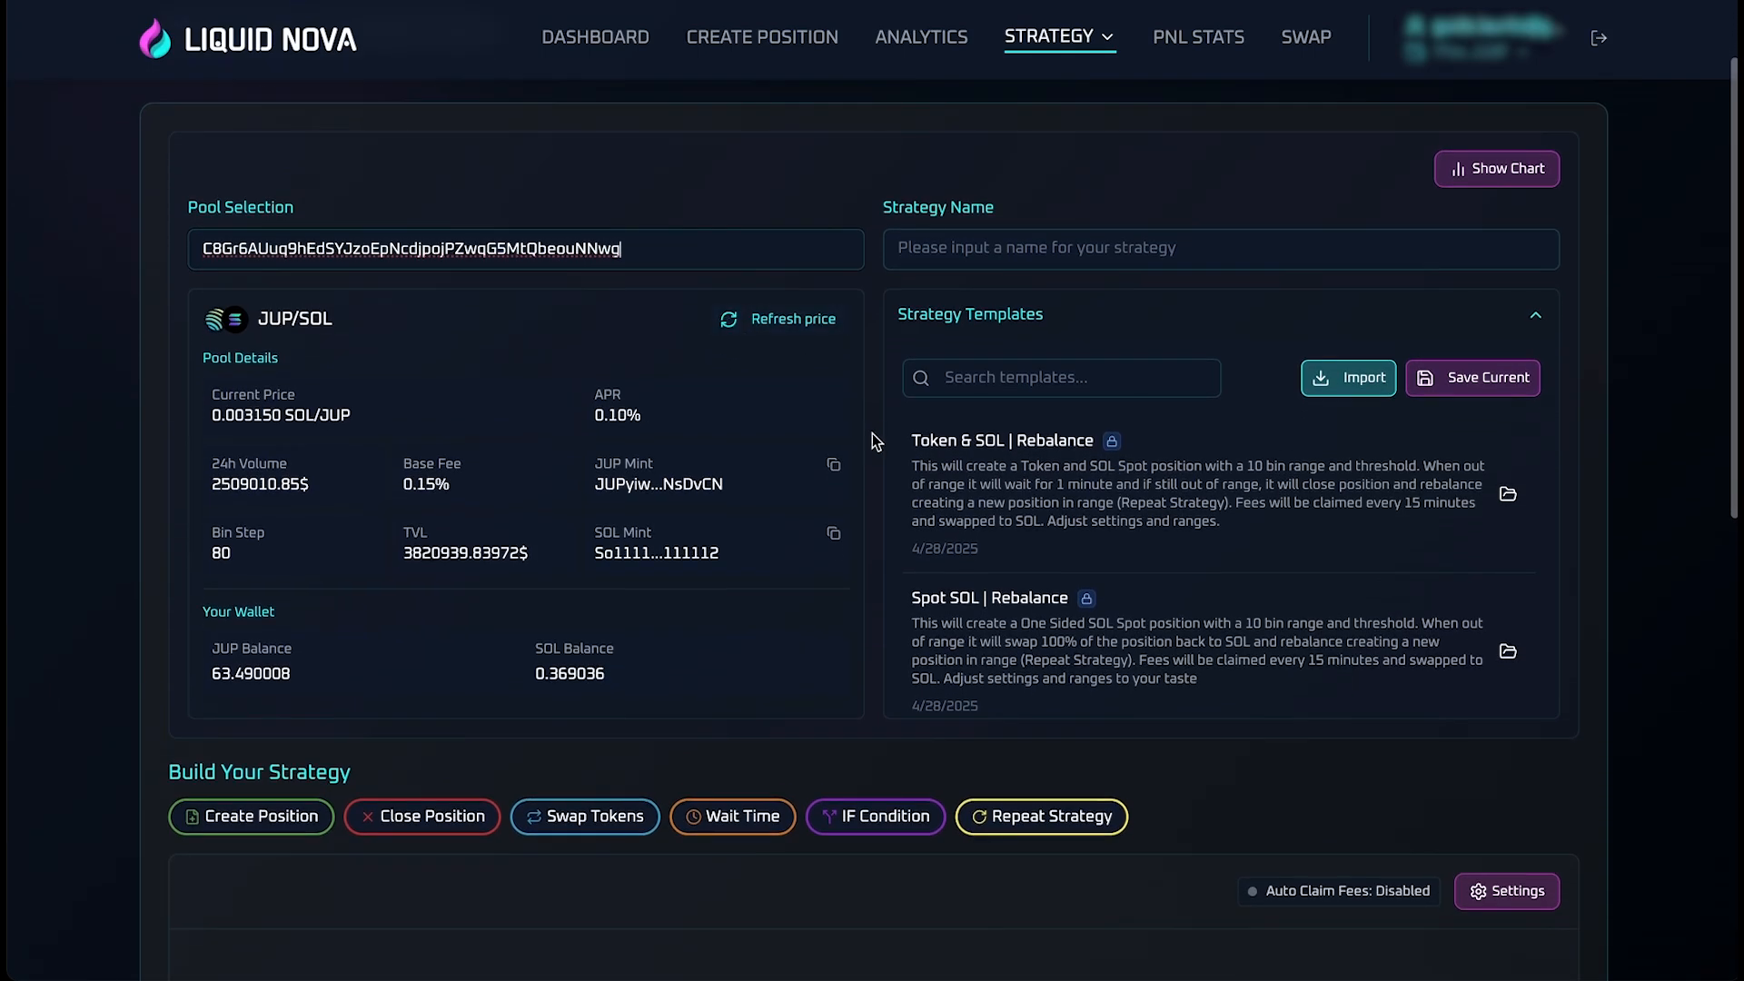
scroll(874, 434, "down", 1)
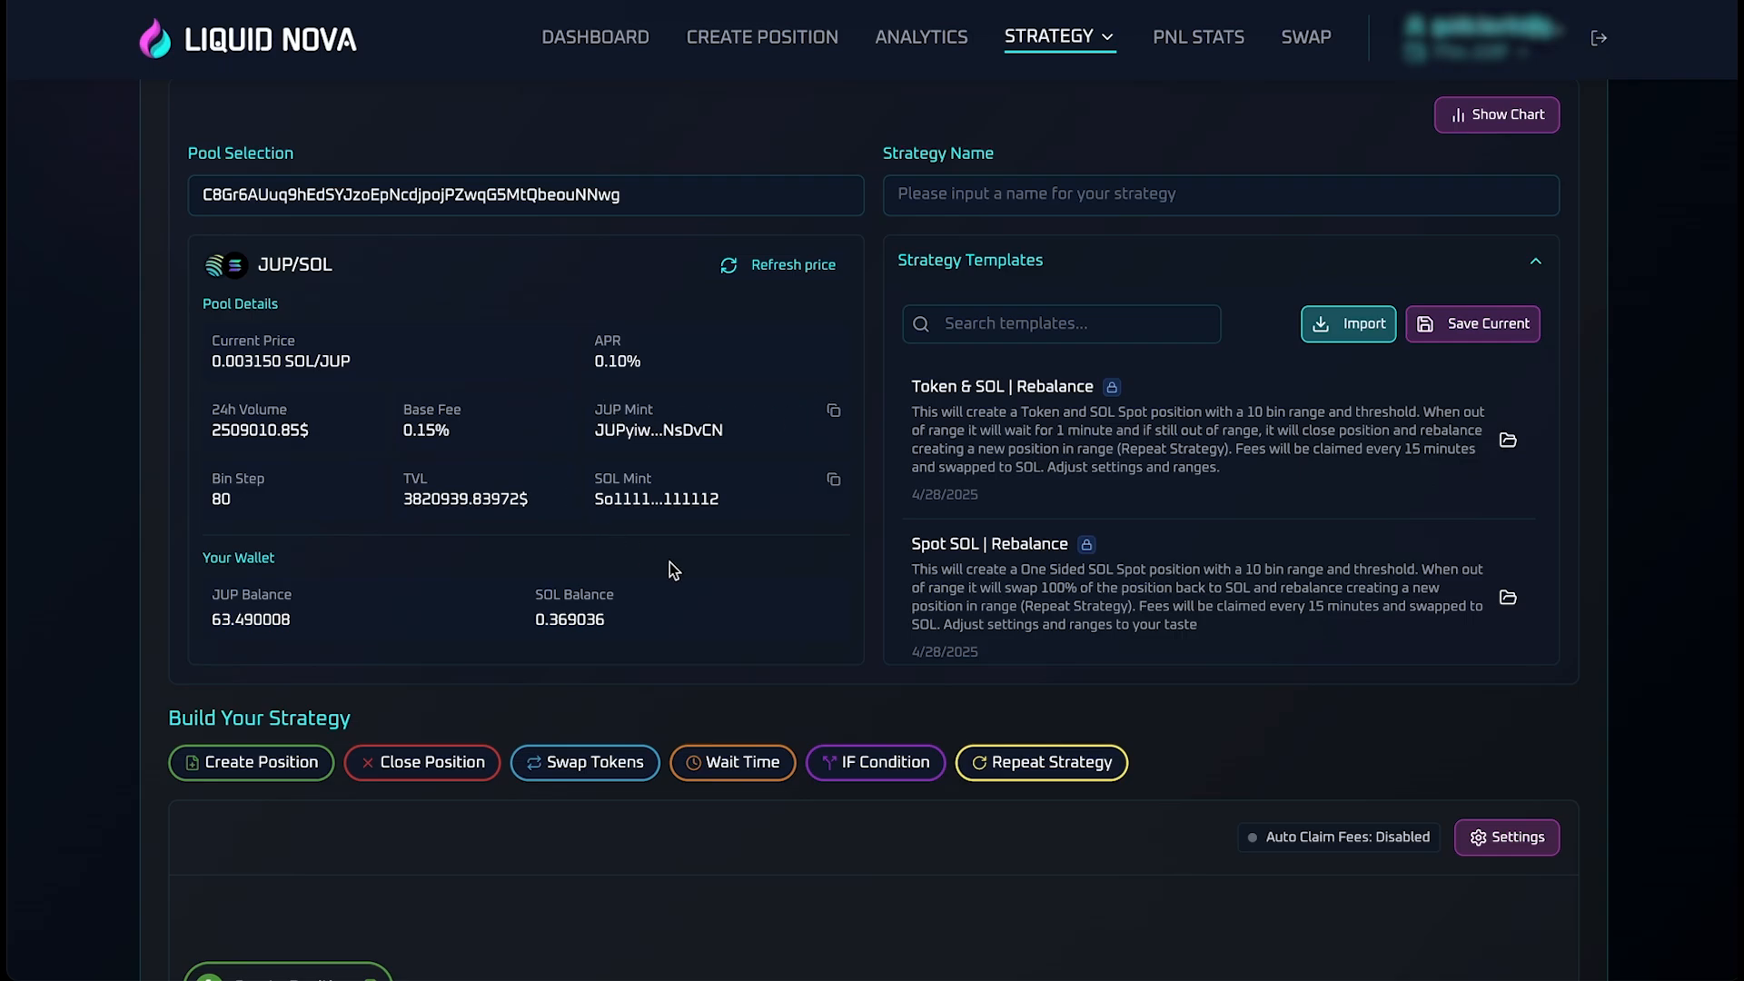
scroll(823, 580, "down", 5)
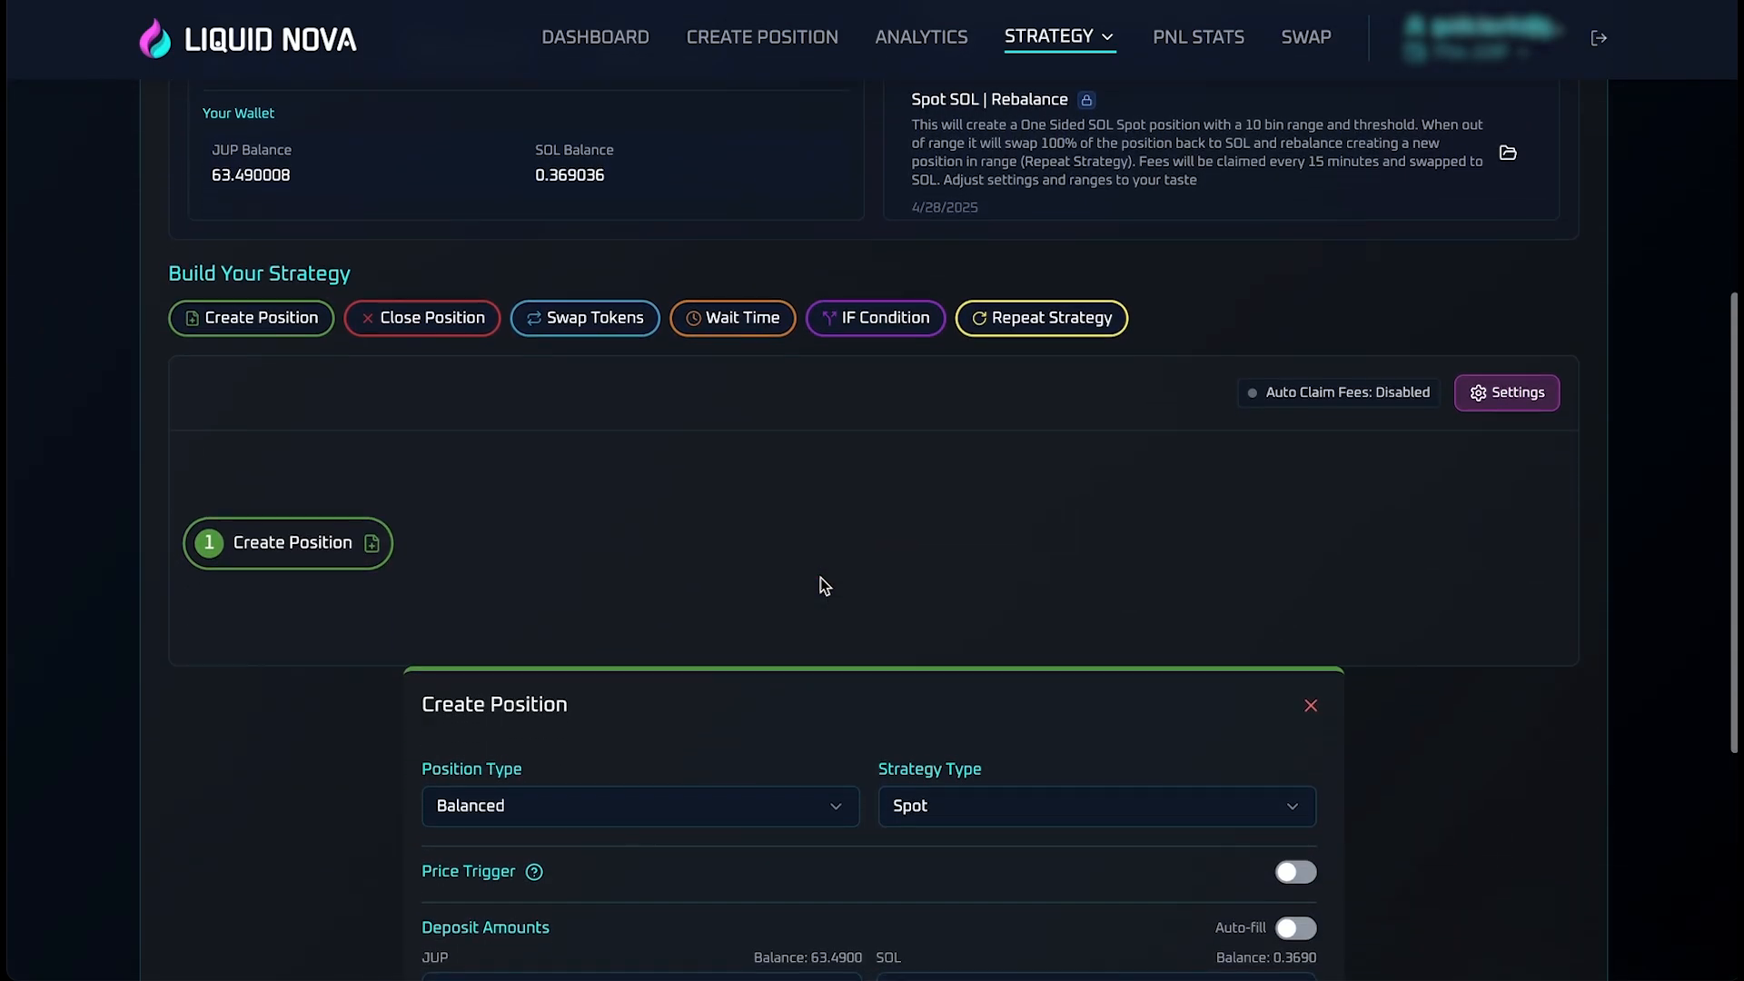
scroll(700, 492, "down", 1)
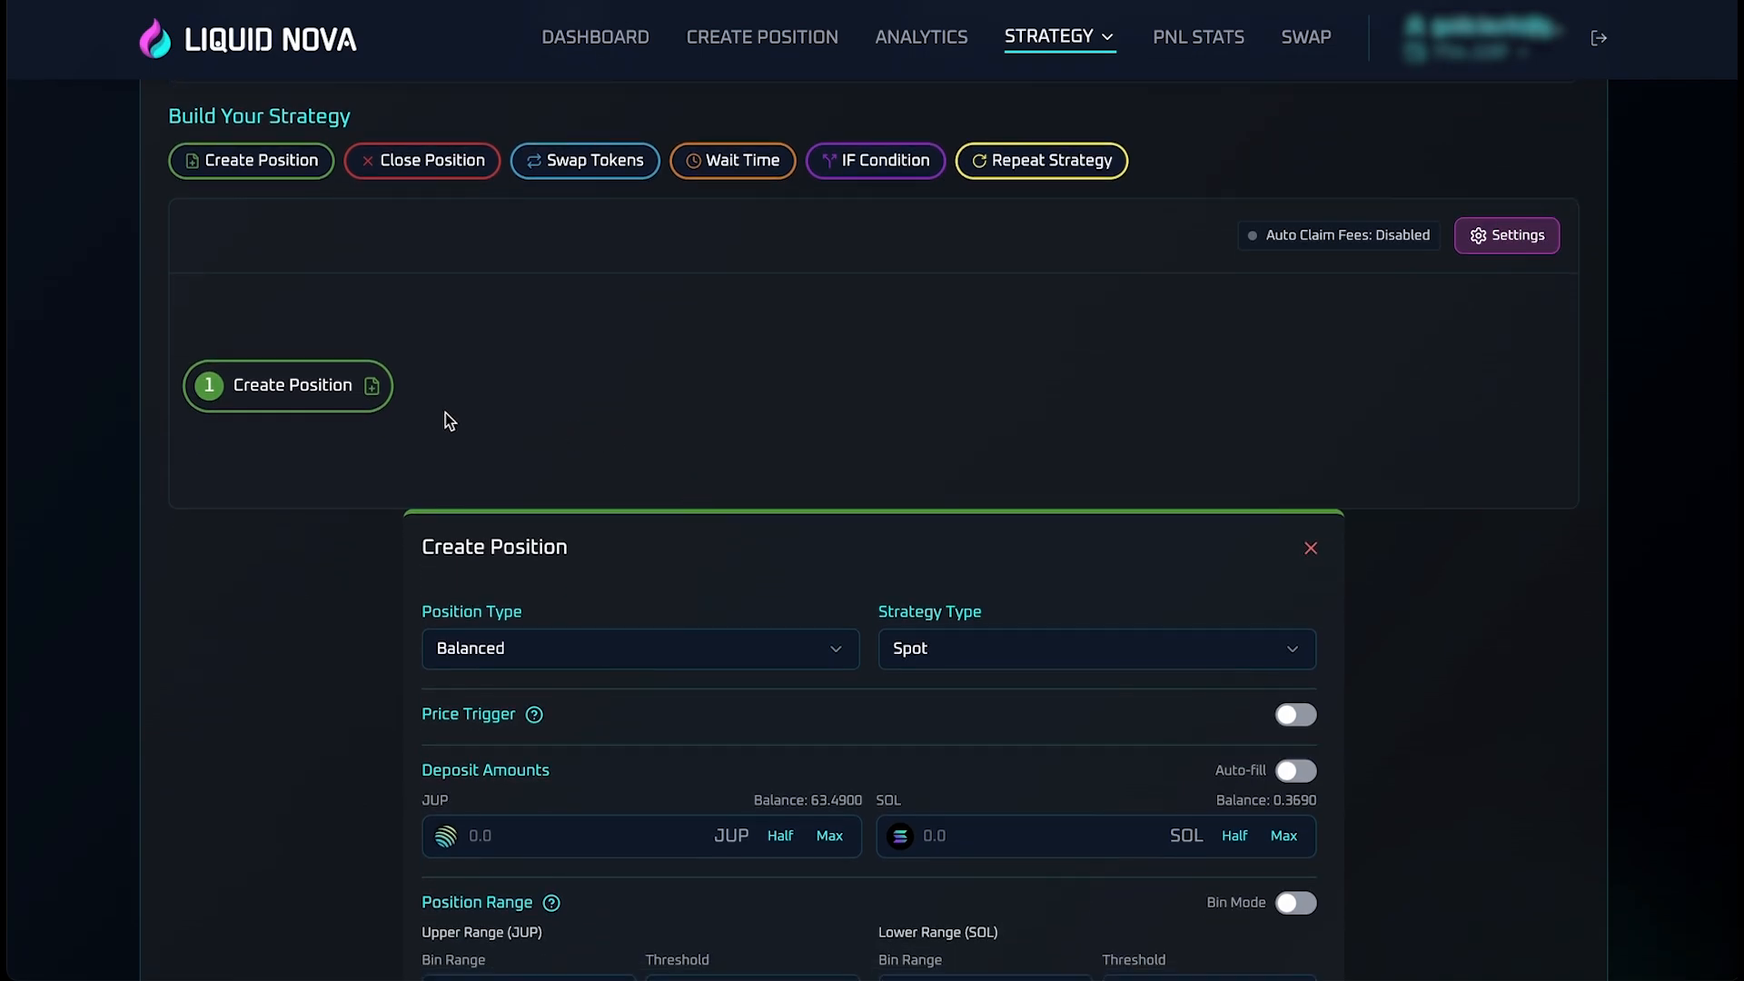
mouse_move(309, 403)
scroll(612, 572, "down", 3)
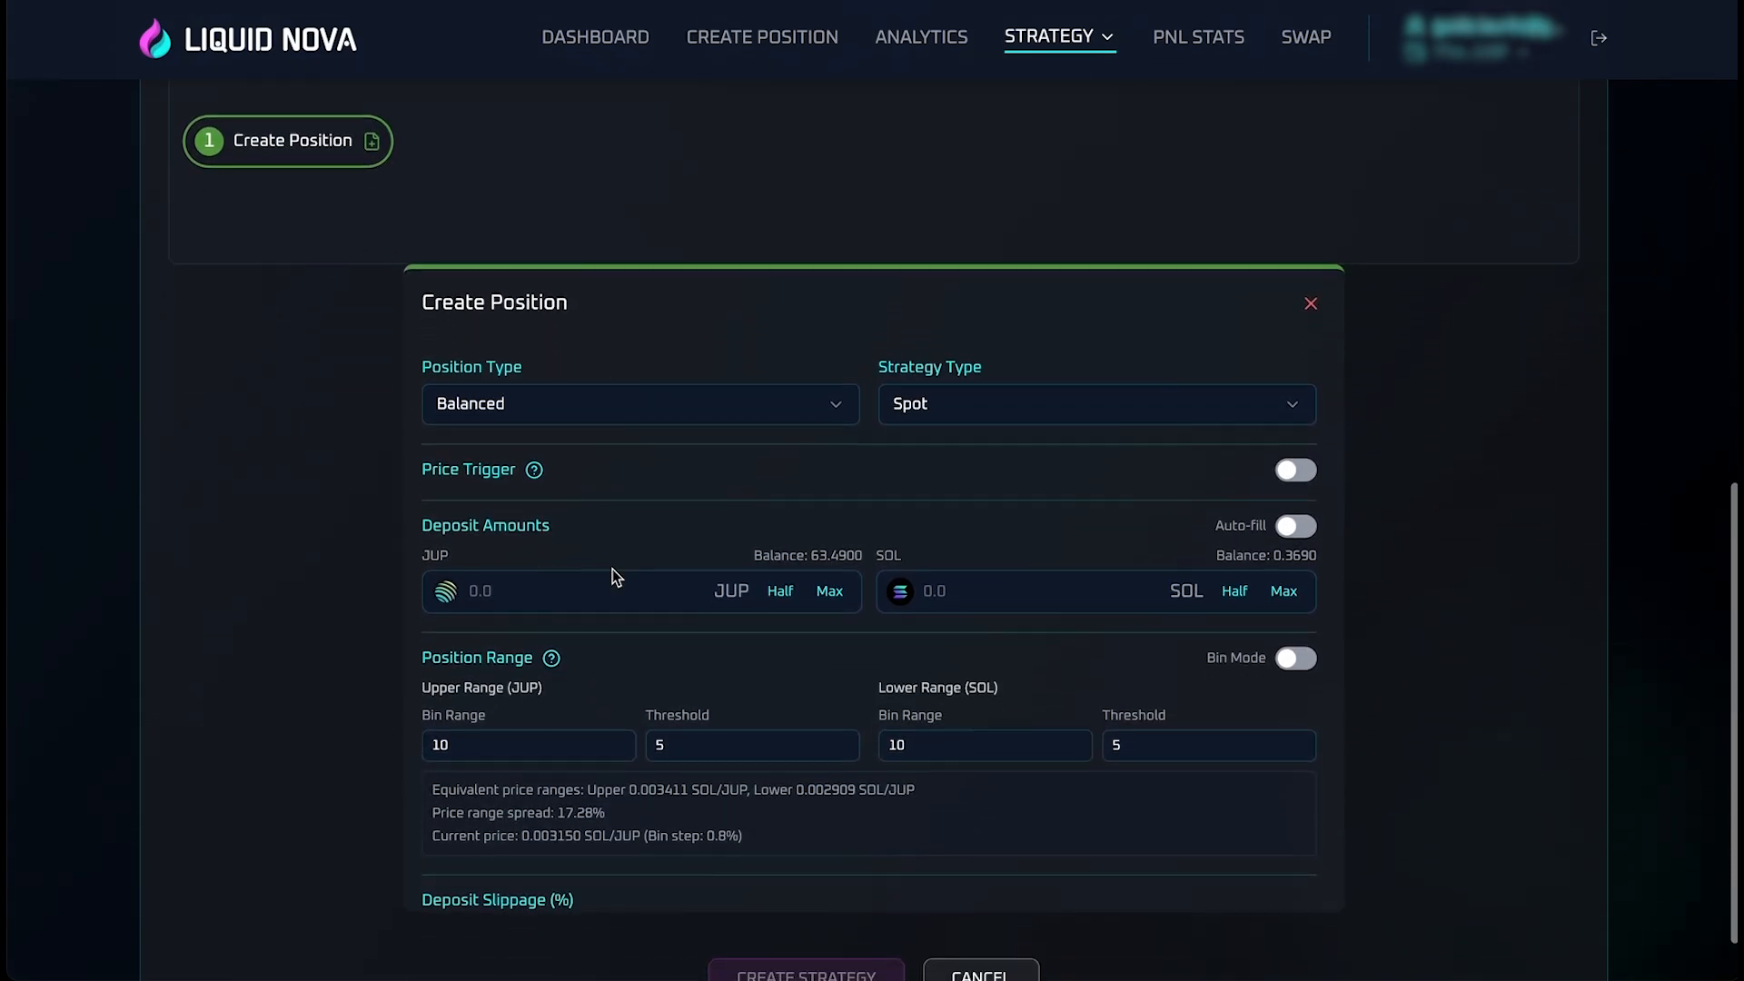
scroll(688, 442, "down", 1)
scroll(689, 441, "up", 1)
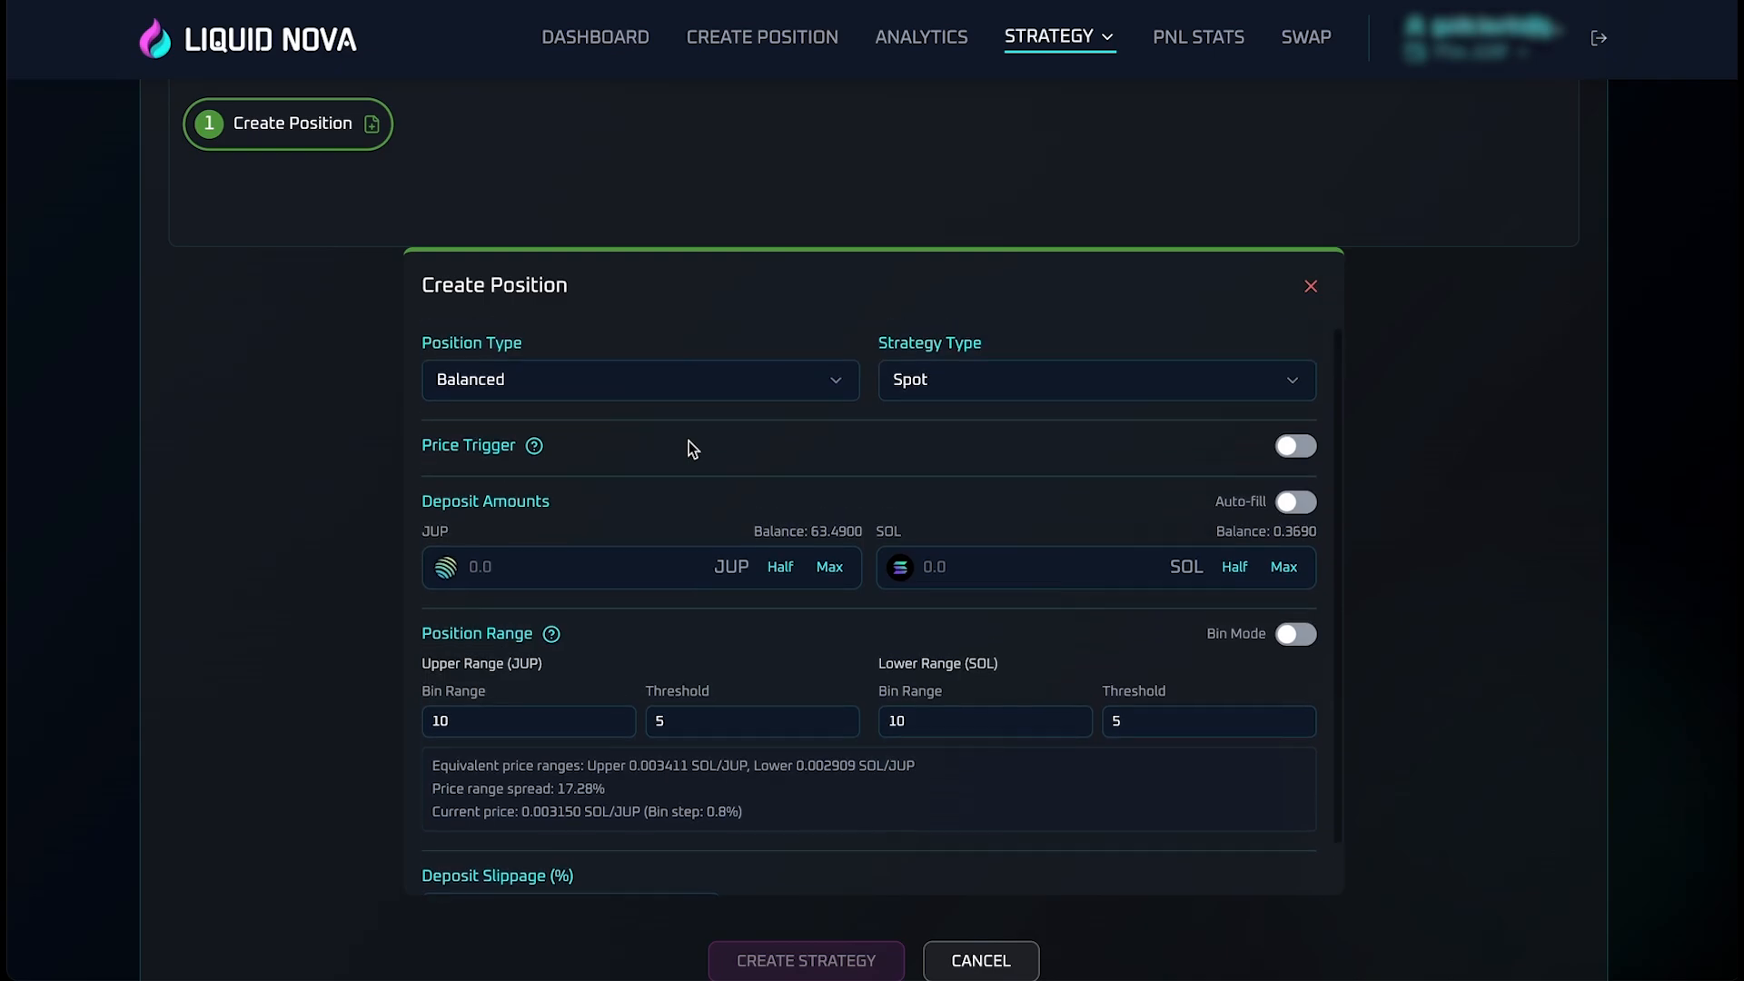
left_click(813, 390)
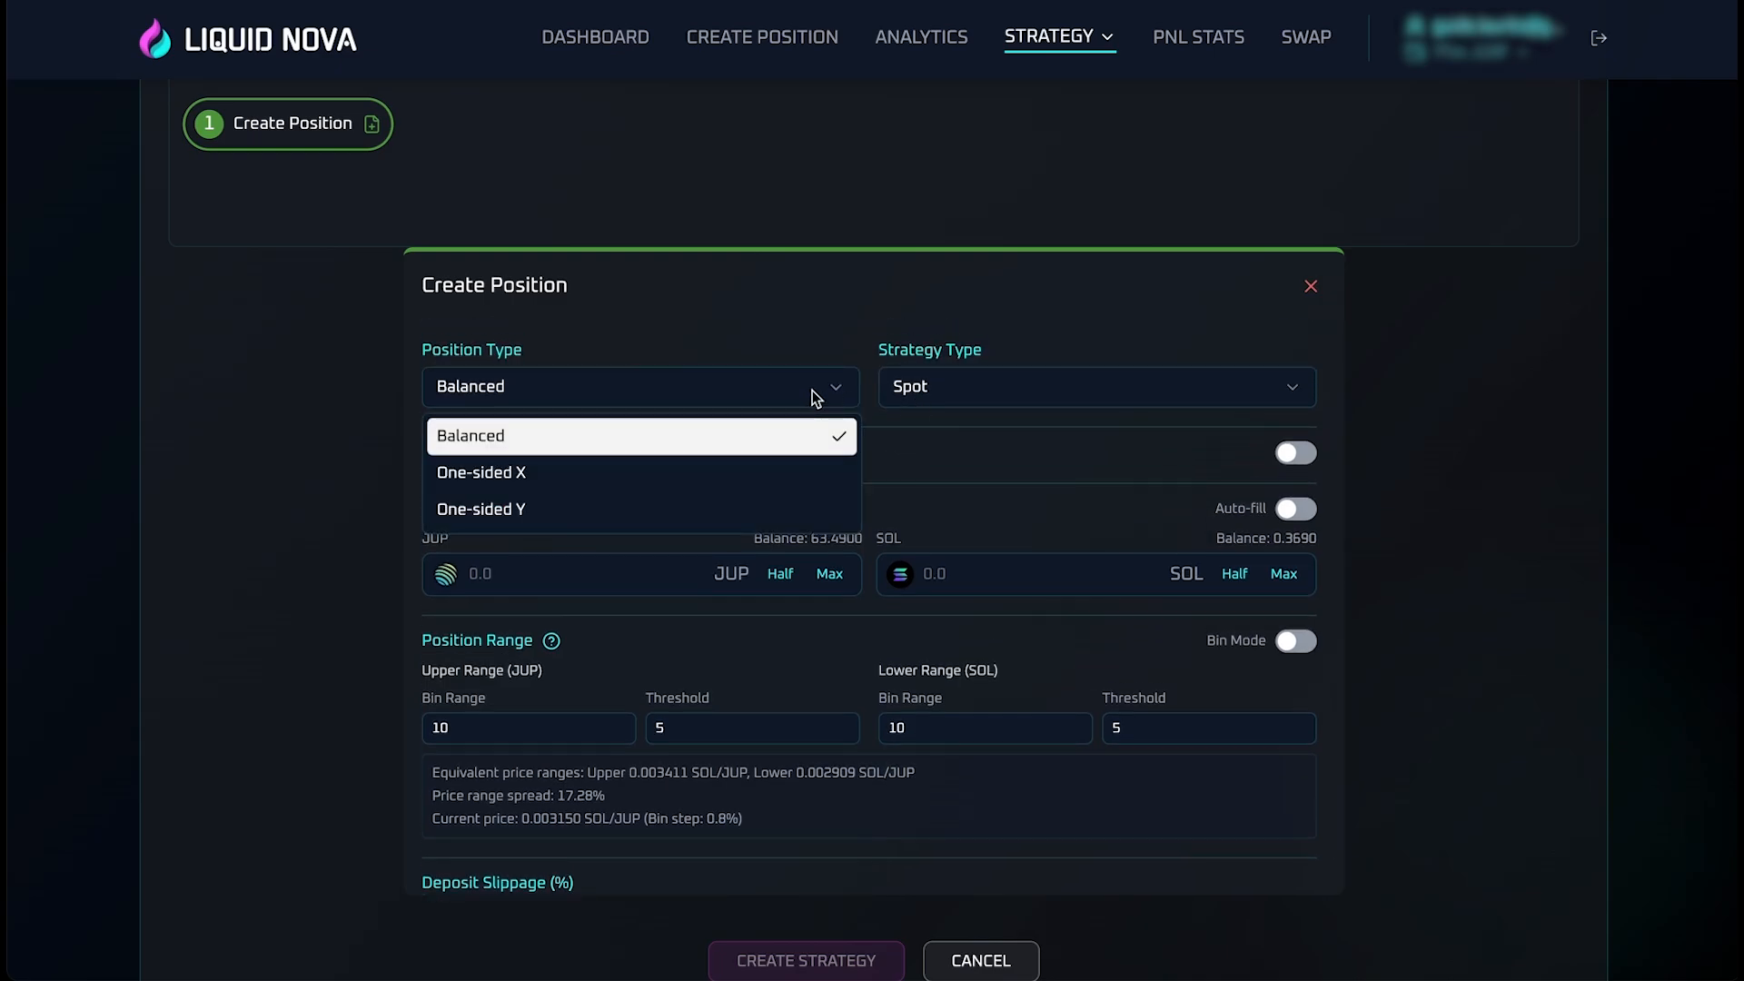
left_click(812, 391)
left_click(967, 390)
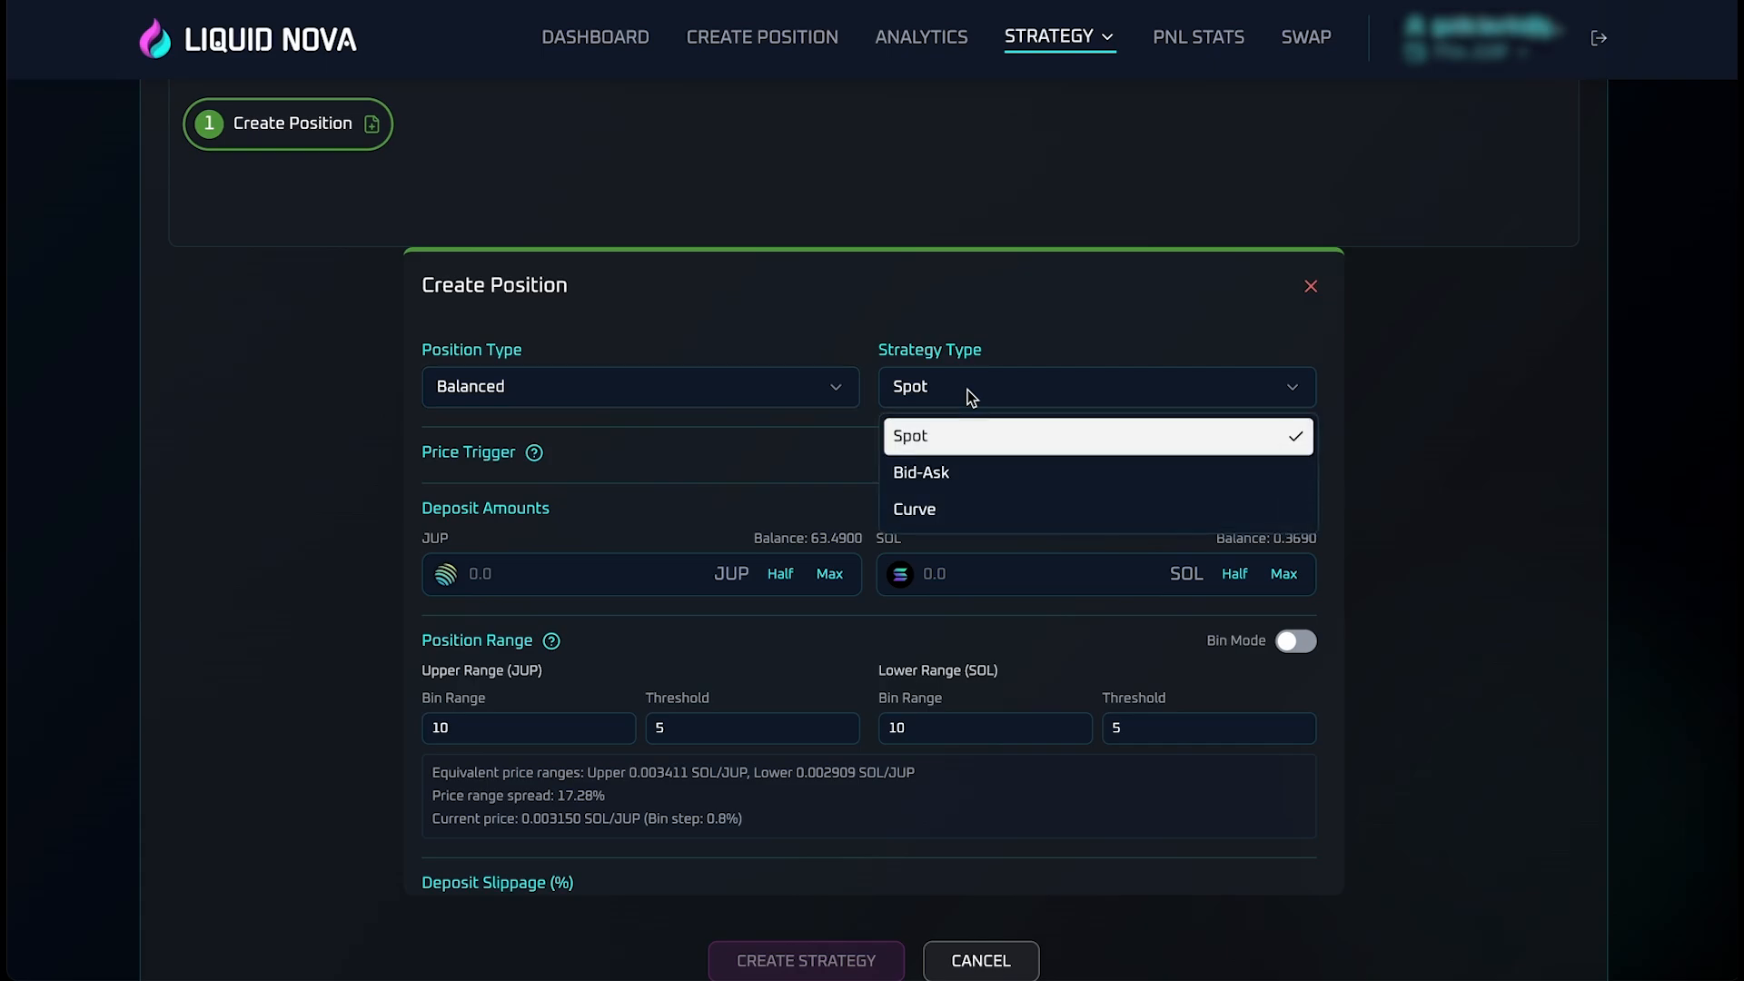
left_click(968, 389)
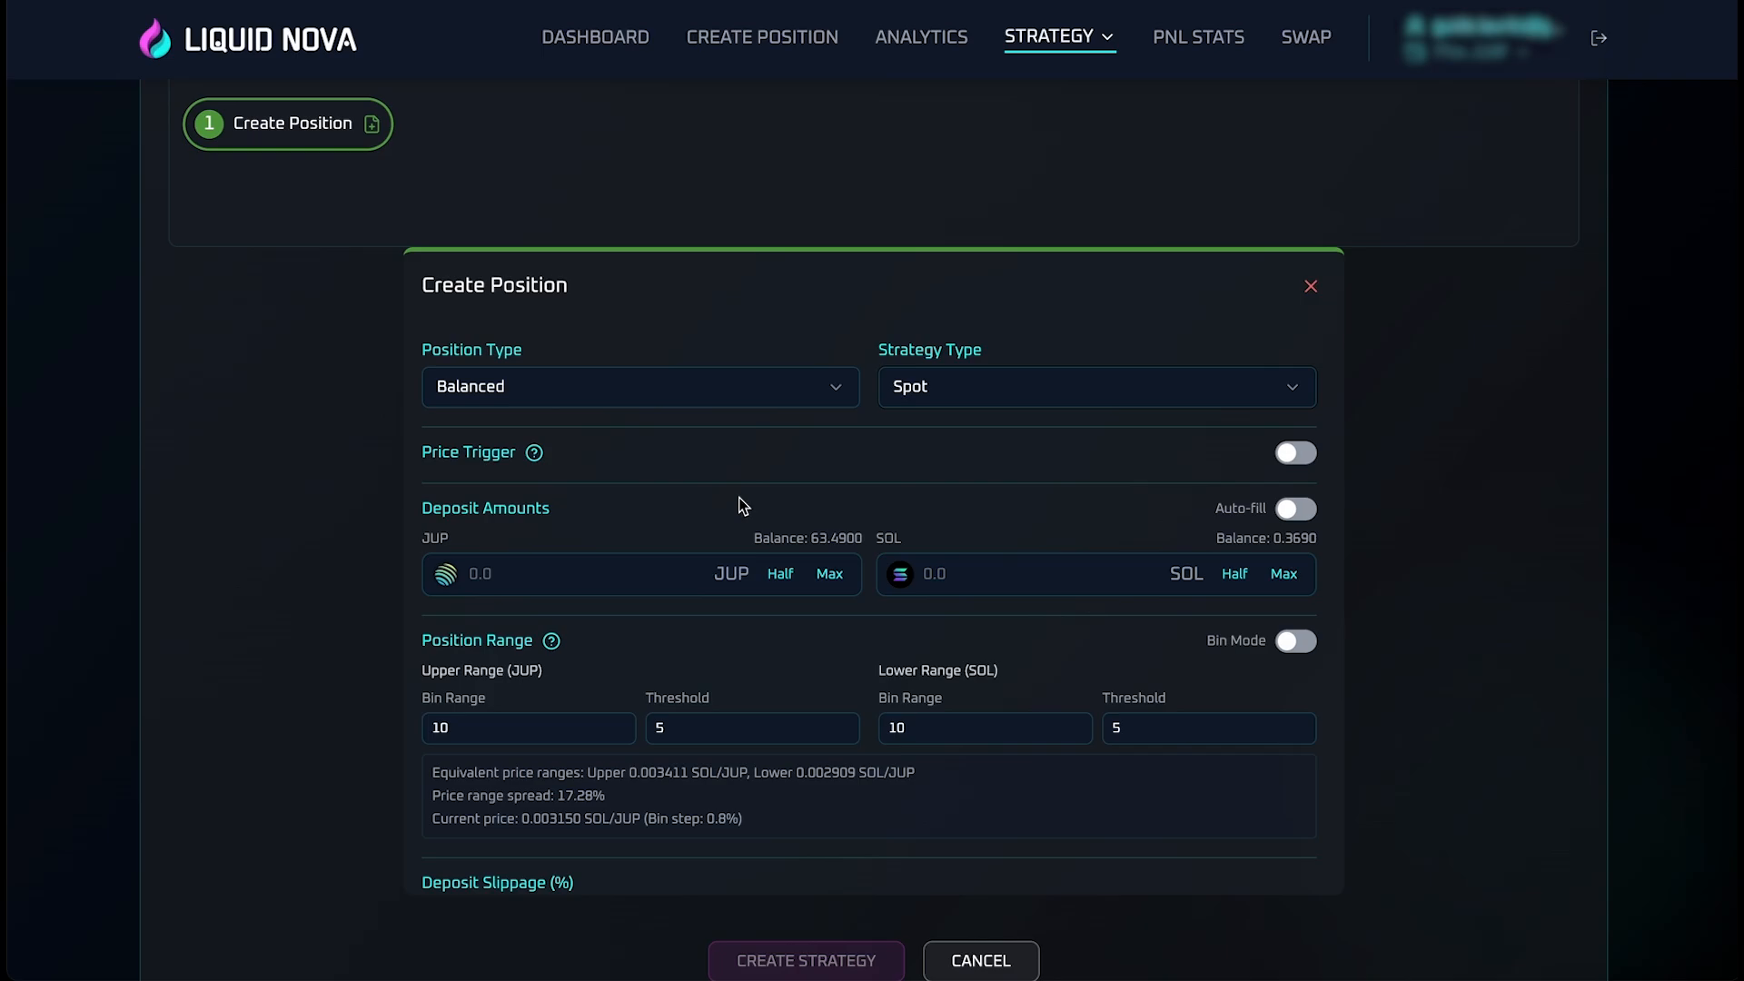
Set the JUP deposit to the maximum of 63.49 and enable auto-fill to match the SOL amount
left_click(829, 574)
left_click(1301, 515)
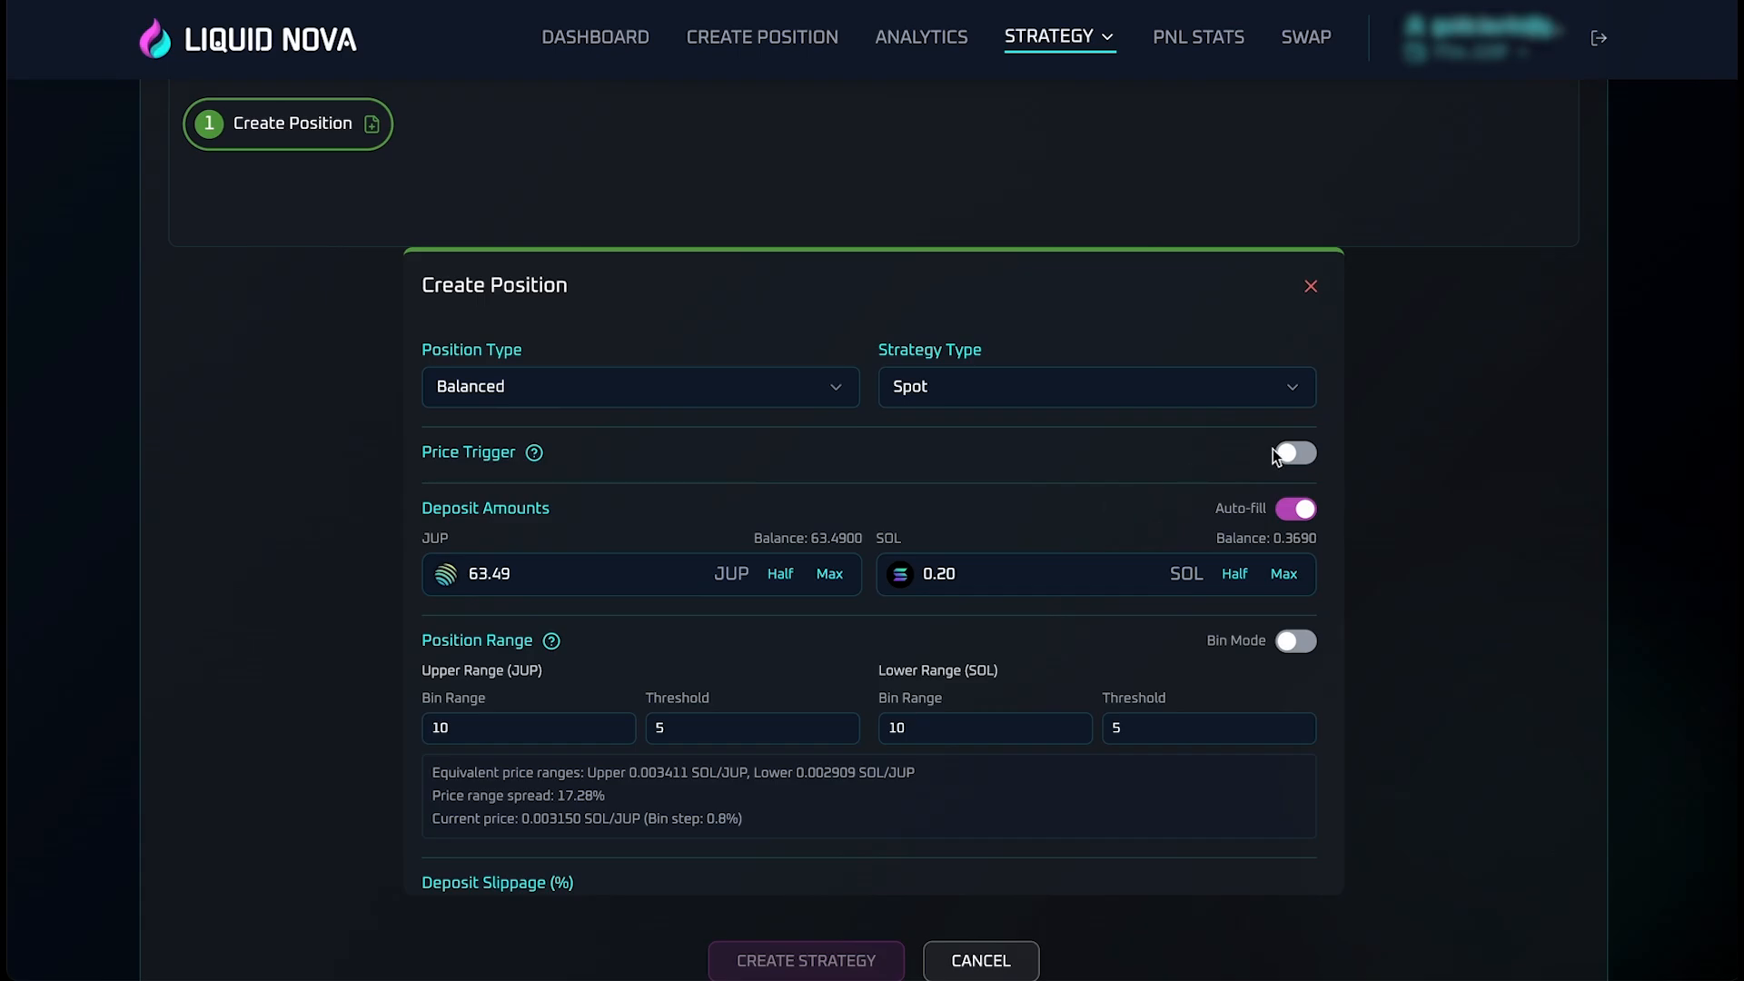
Enable the price trigger temporarily to view its condition options, and disable it again
left_click(1299, 458)
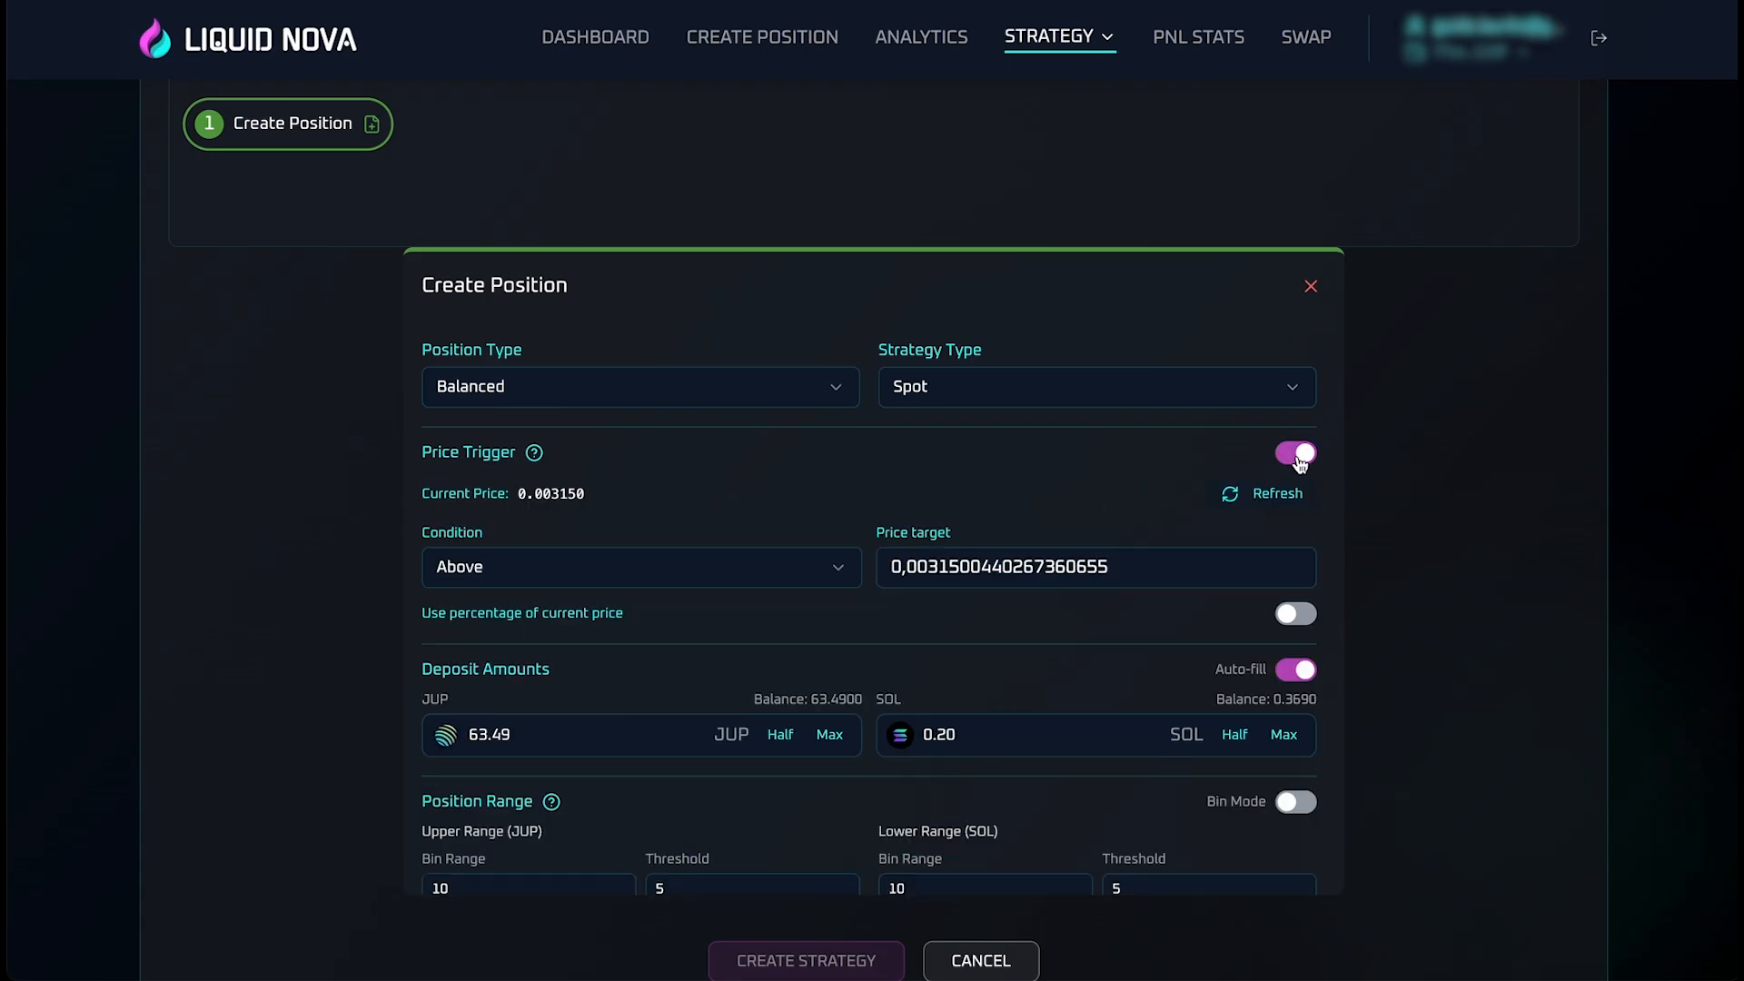
left_click(832, 568)
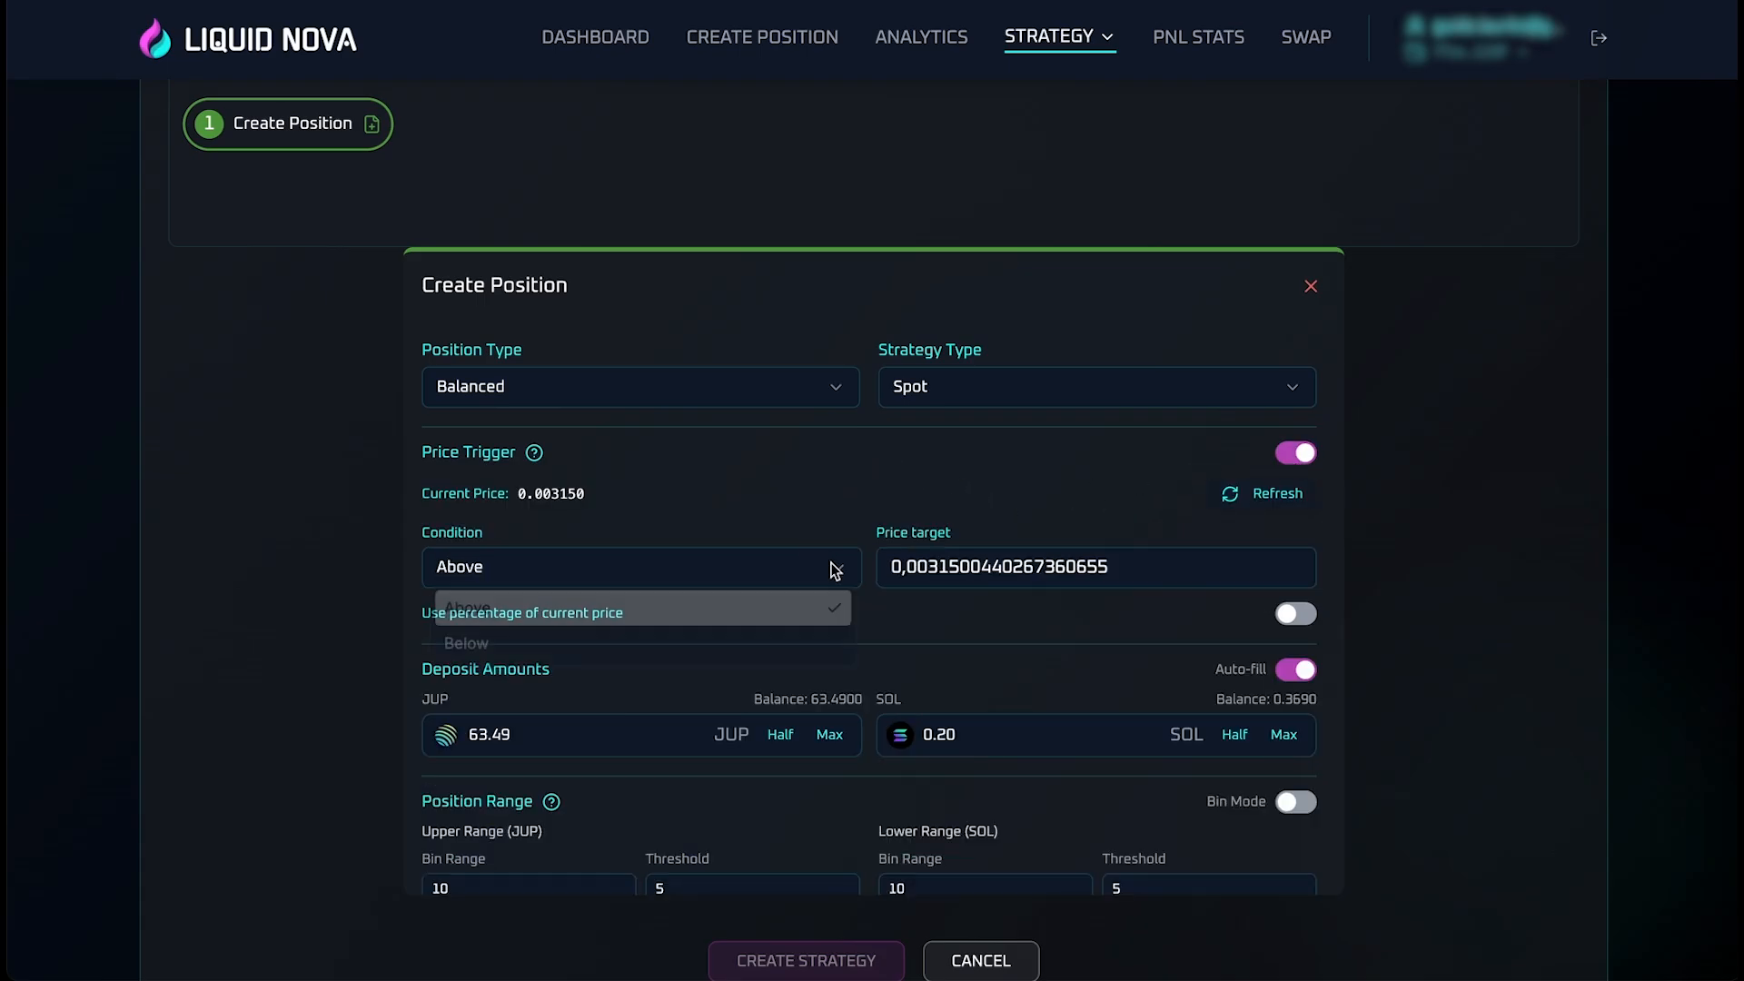
left_click(834, 569)
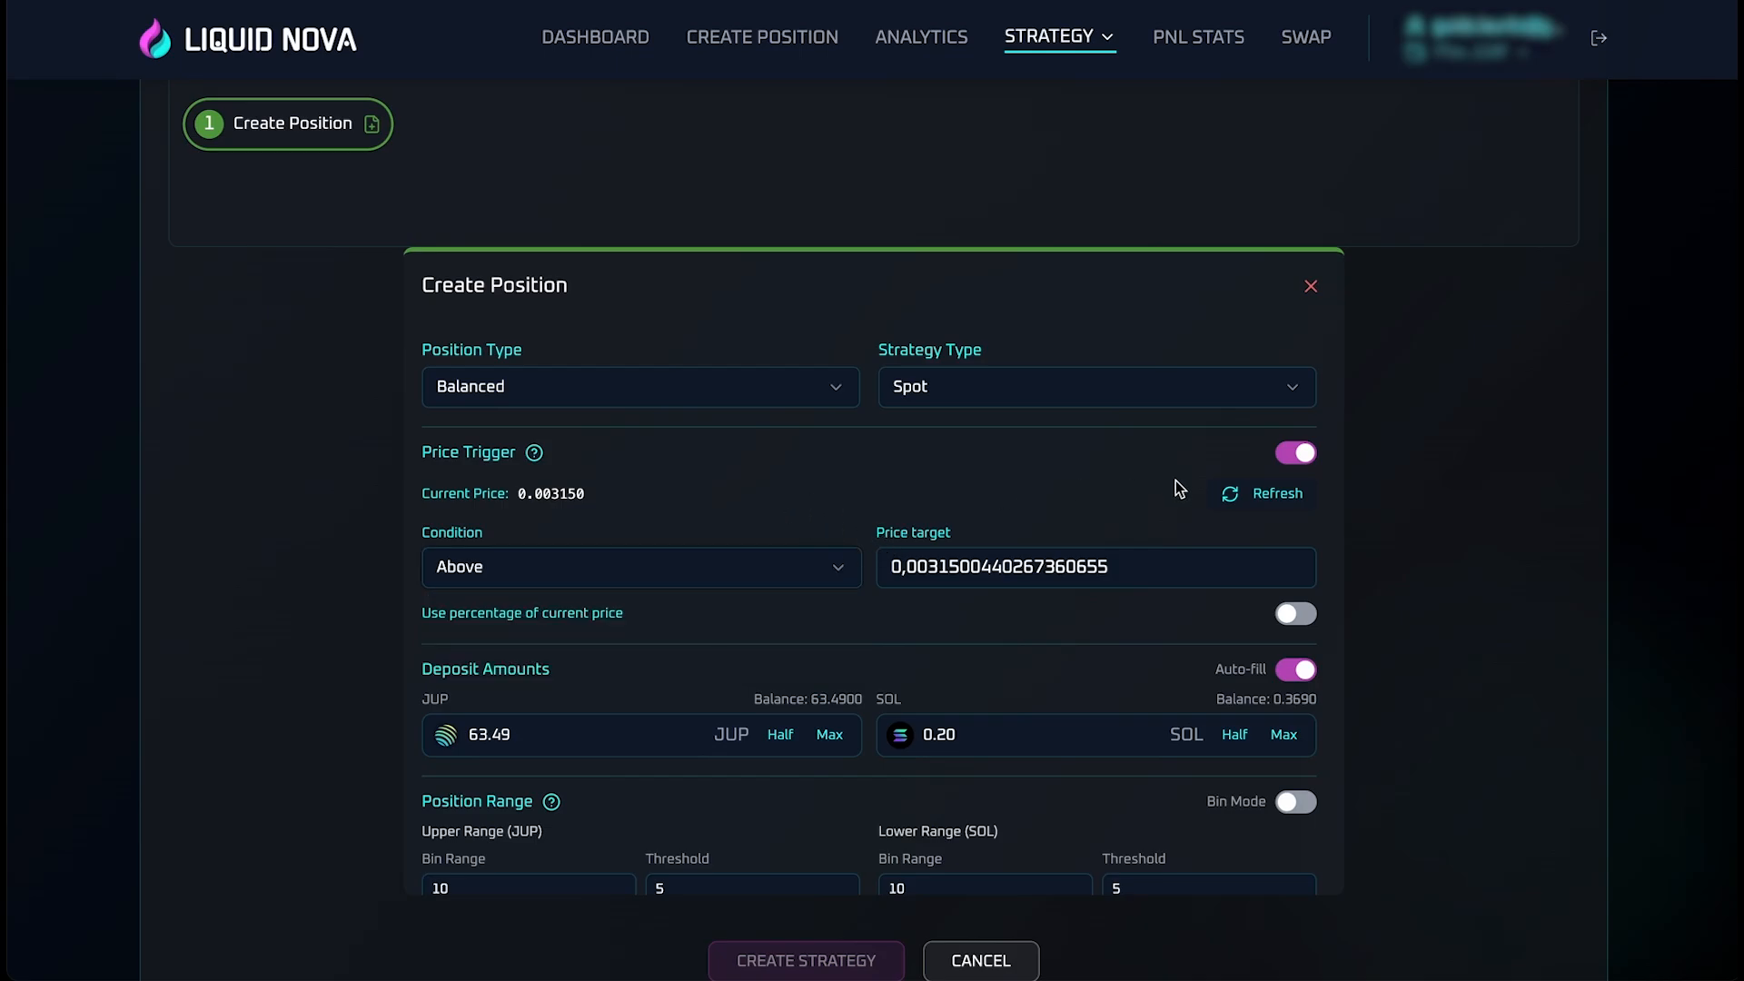
left_click(1298, 454)
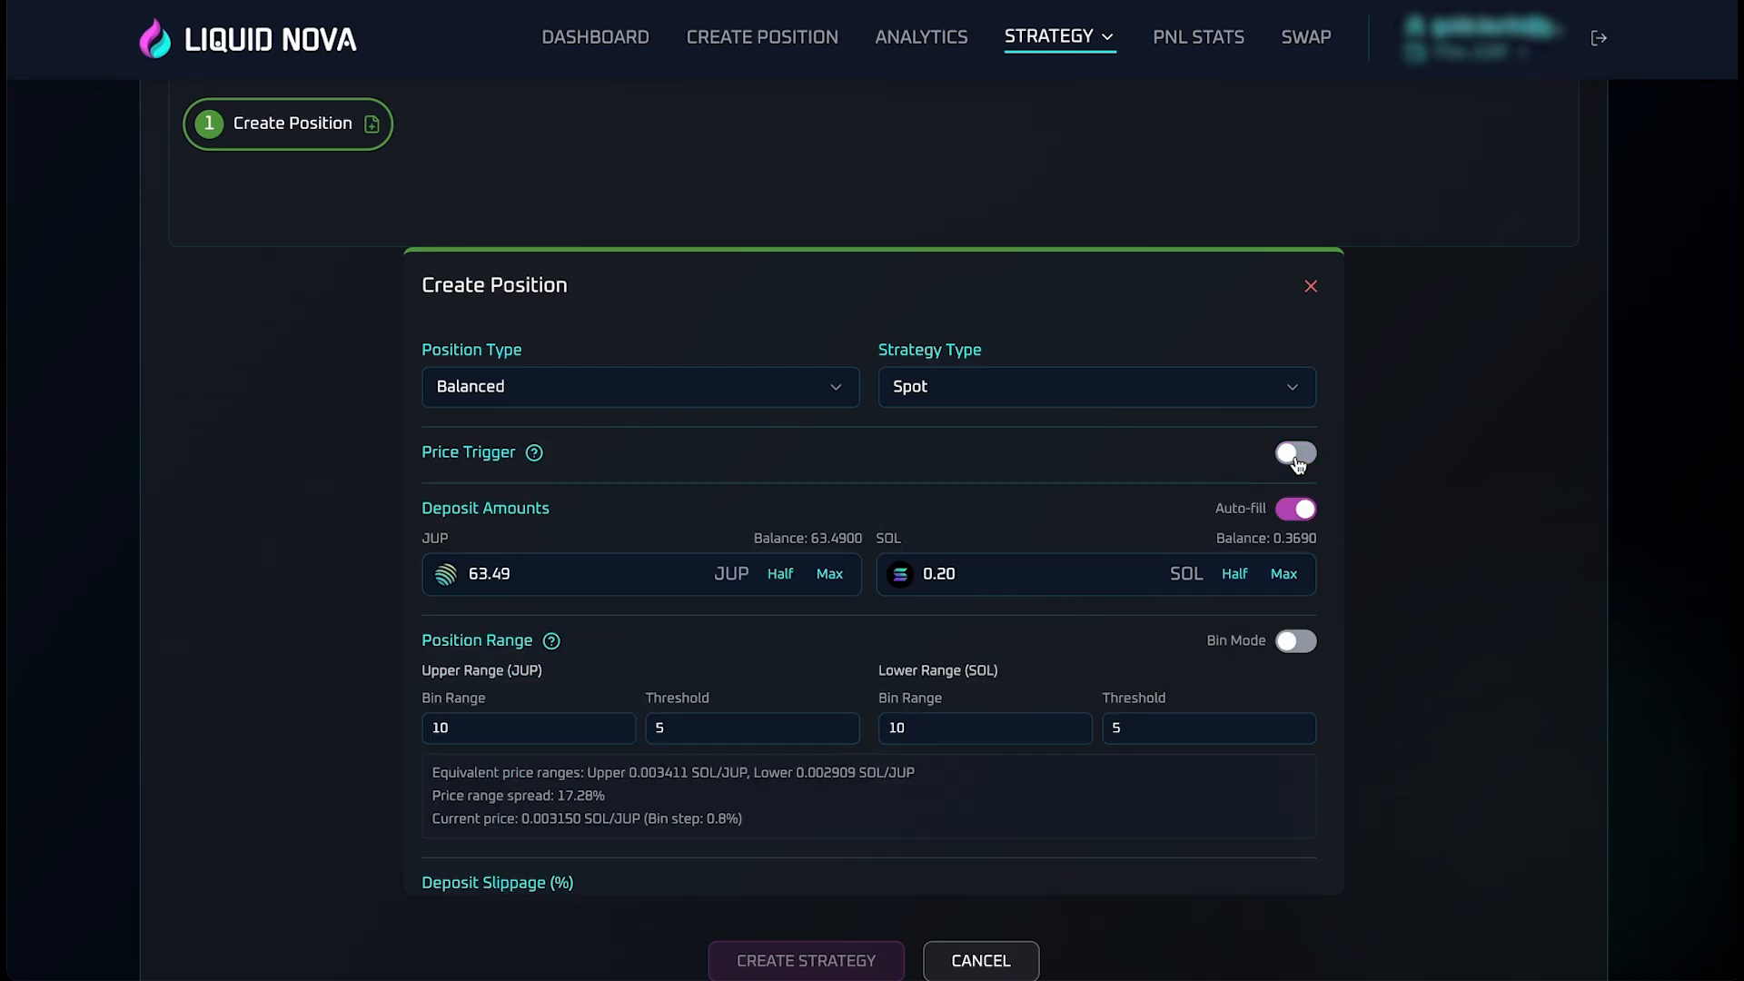
Set the threshold to 10 for both the upper JUP range and the lower SOL range
scroll(864, 520, "down", 1)
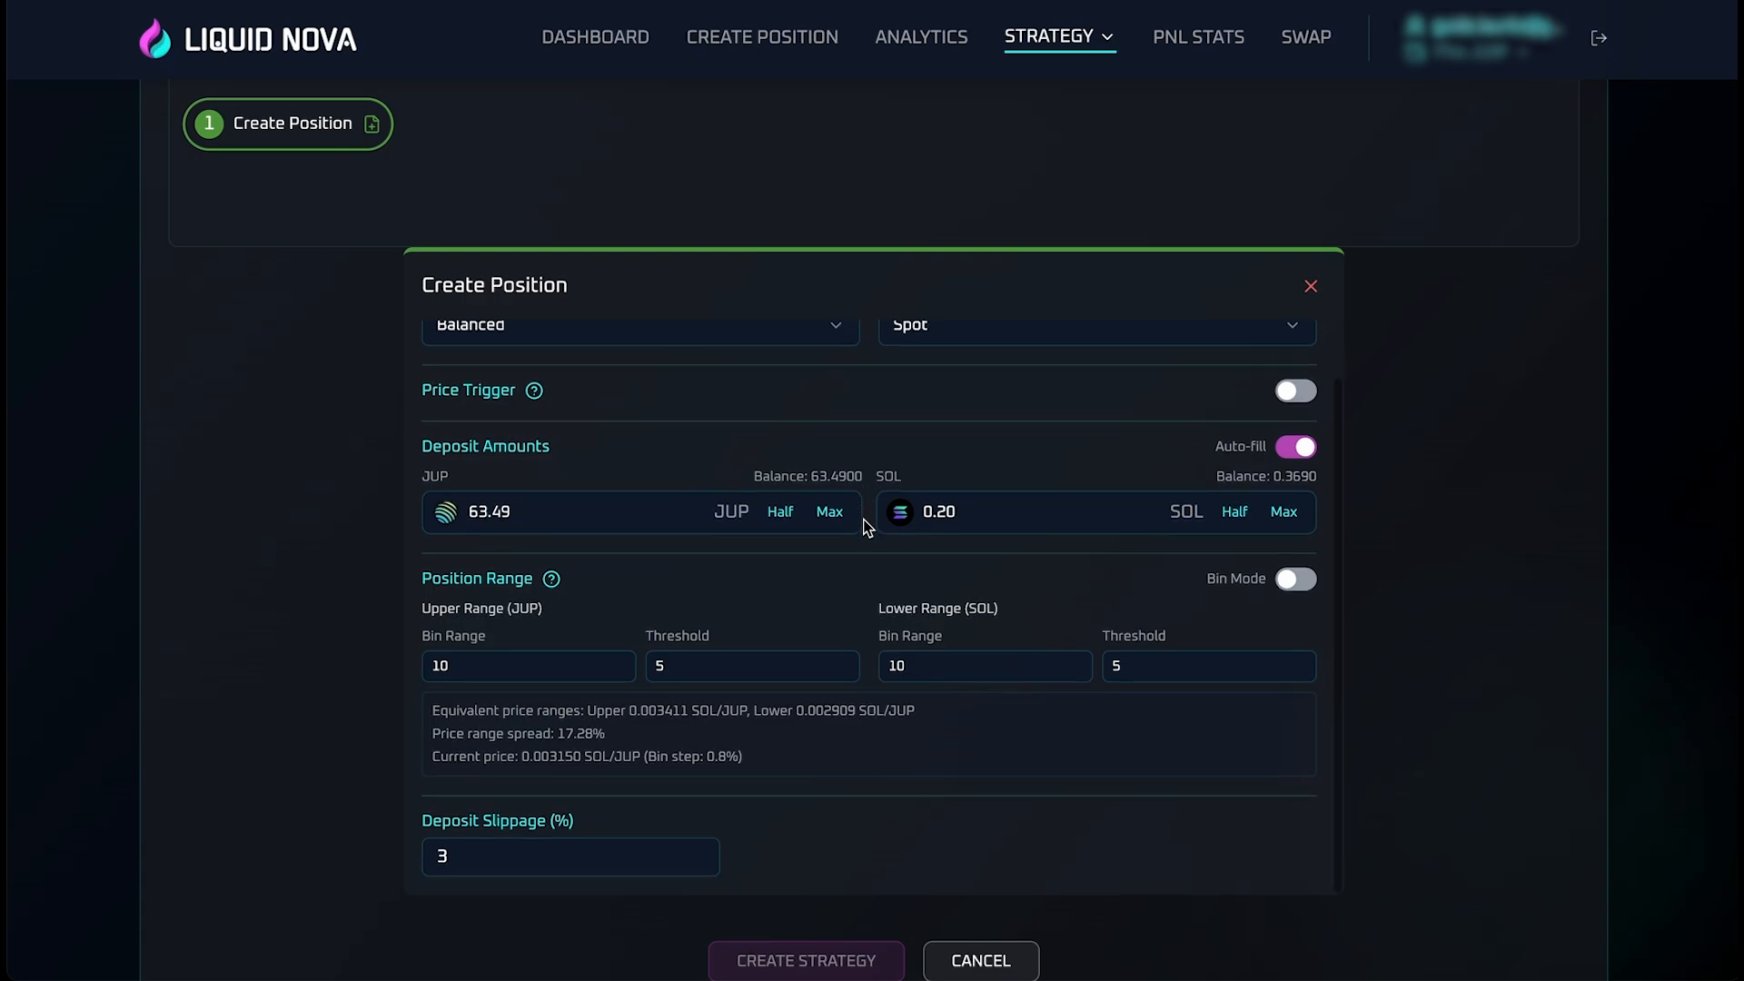
scroll(836, 603, "down", 1)
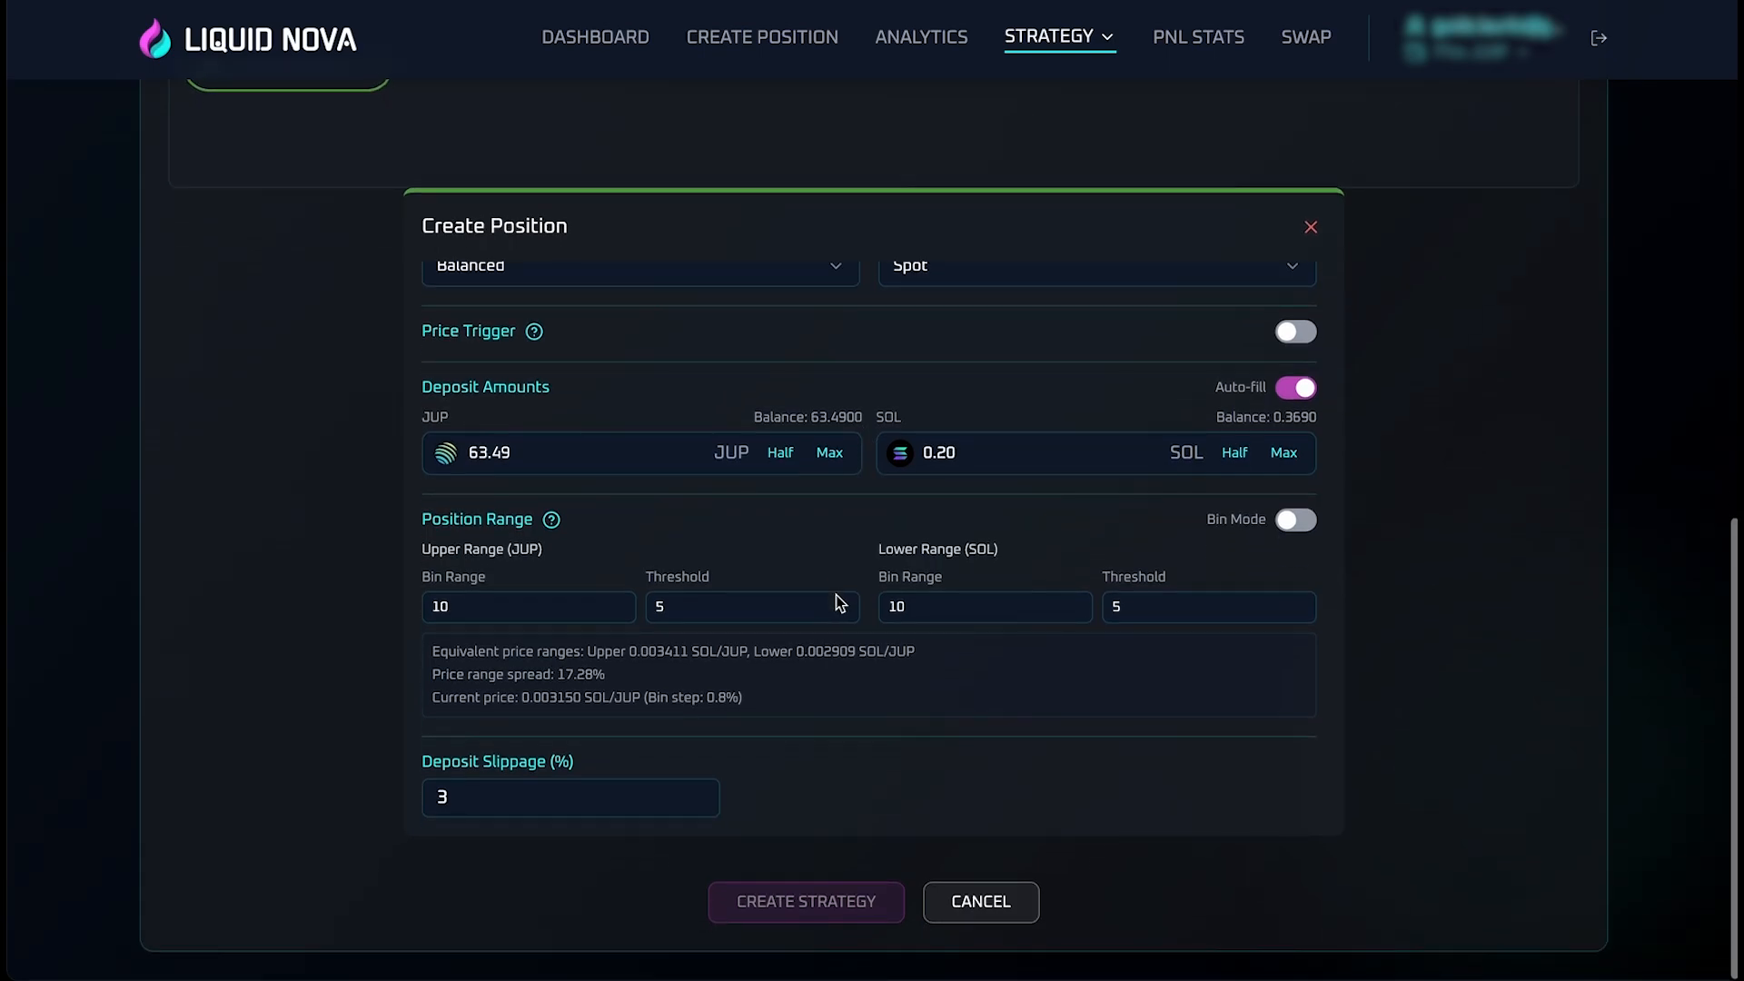
double_click(654, 609)
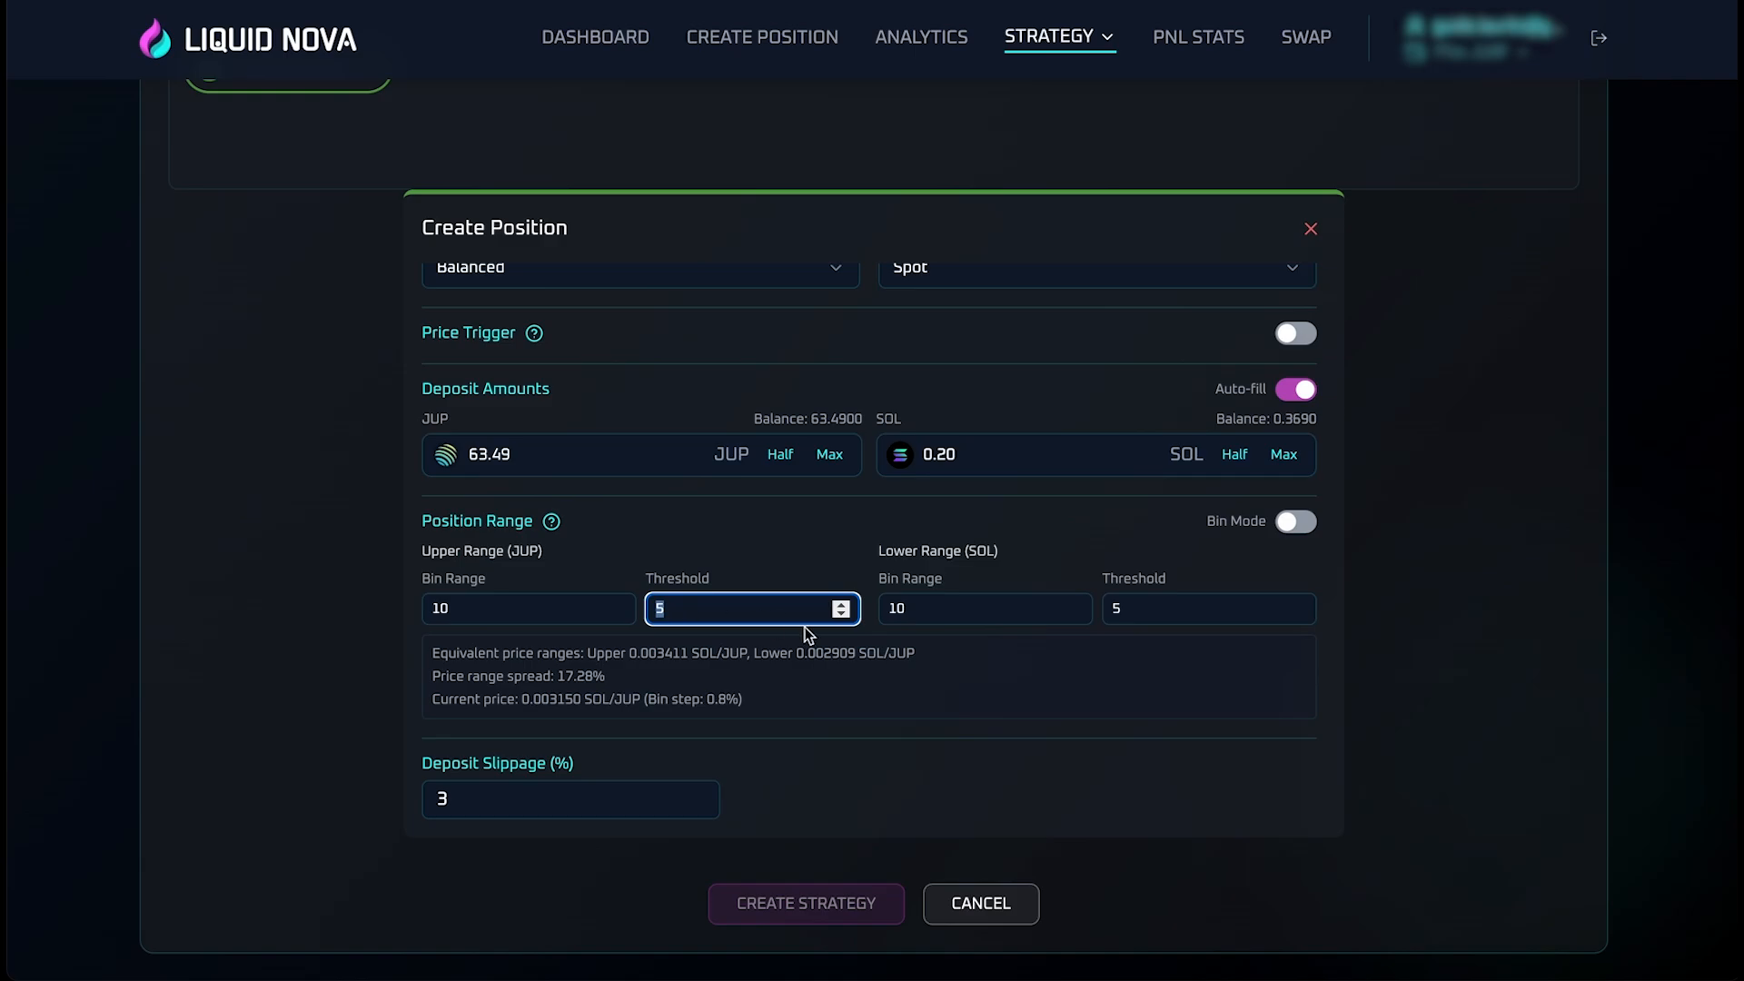
type("10")
left_click(1152, 610)
key("BackSpace")
type("10")
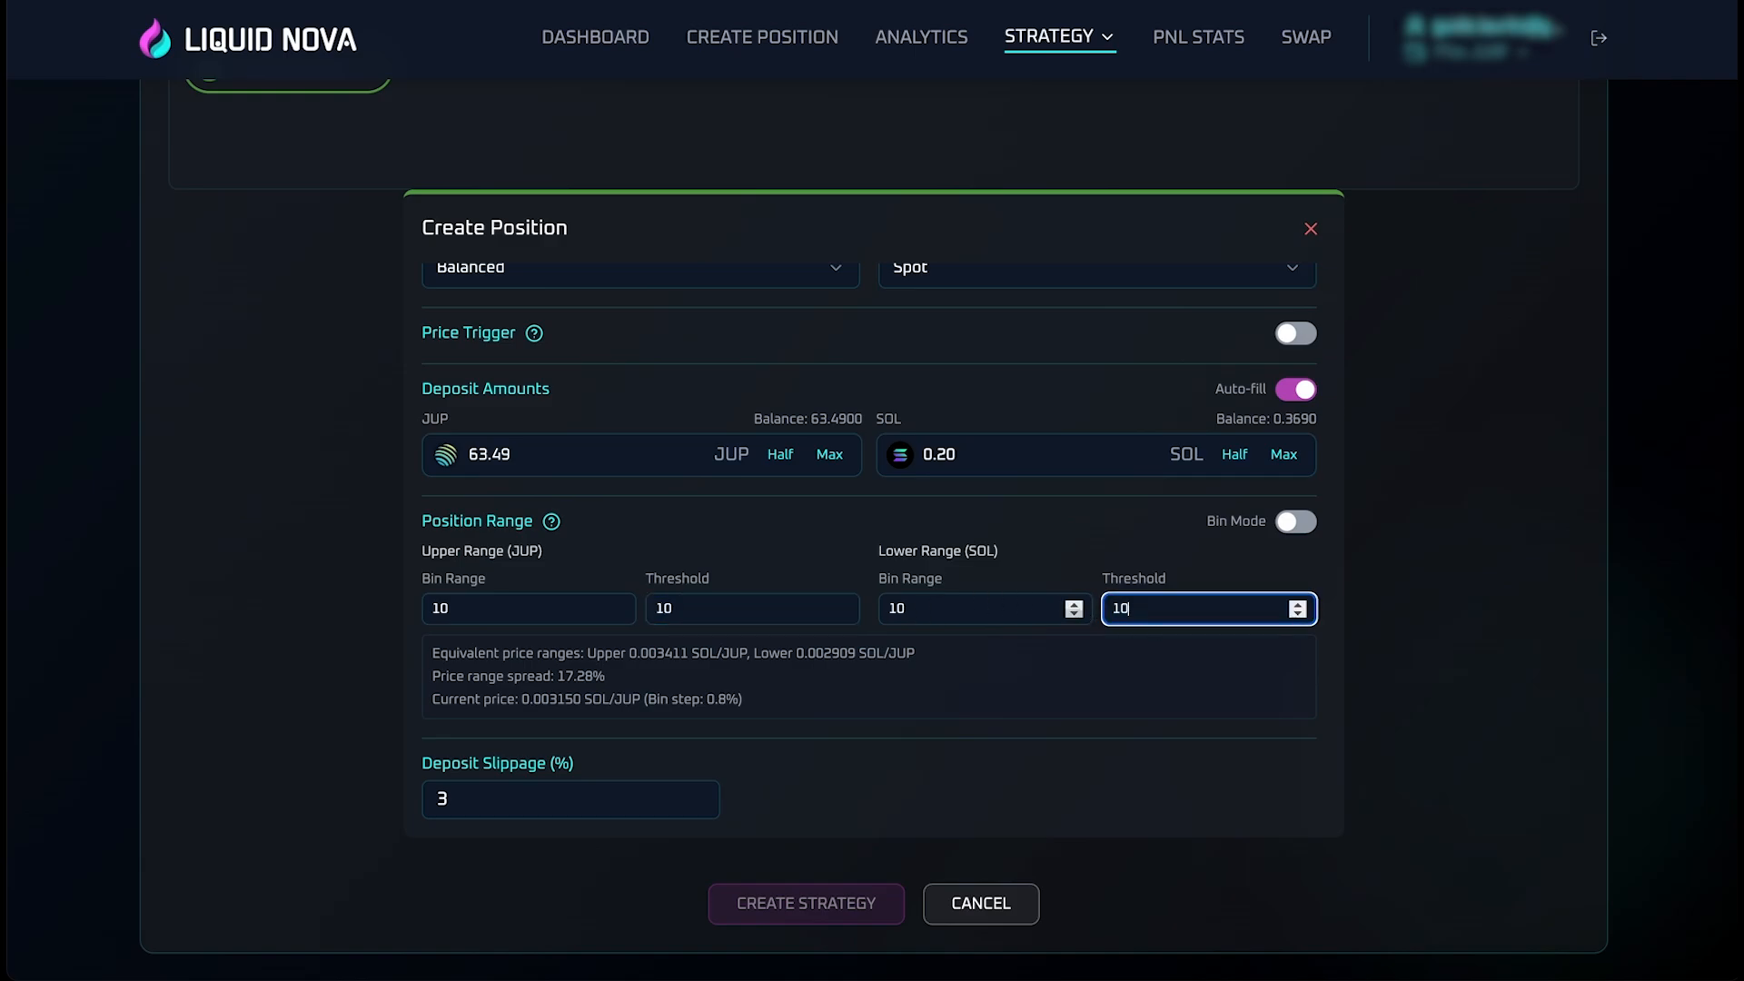
left_click(1077, 541)
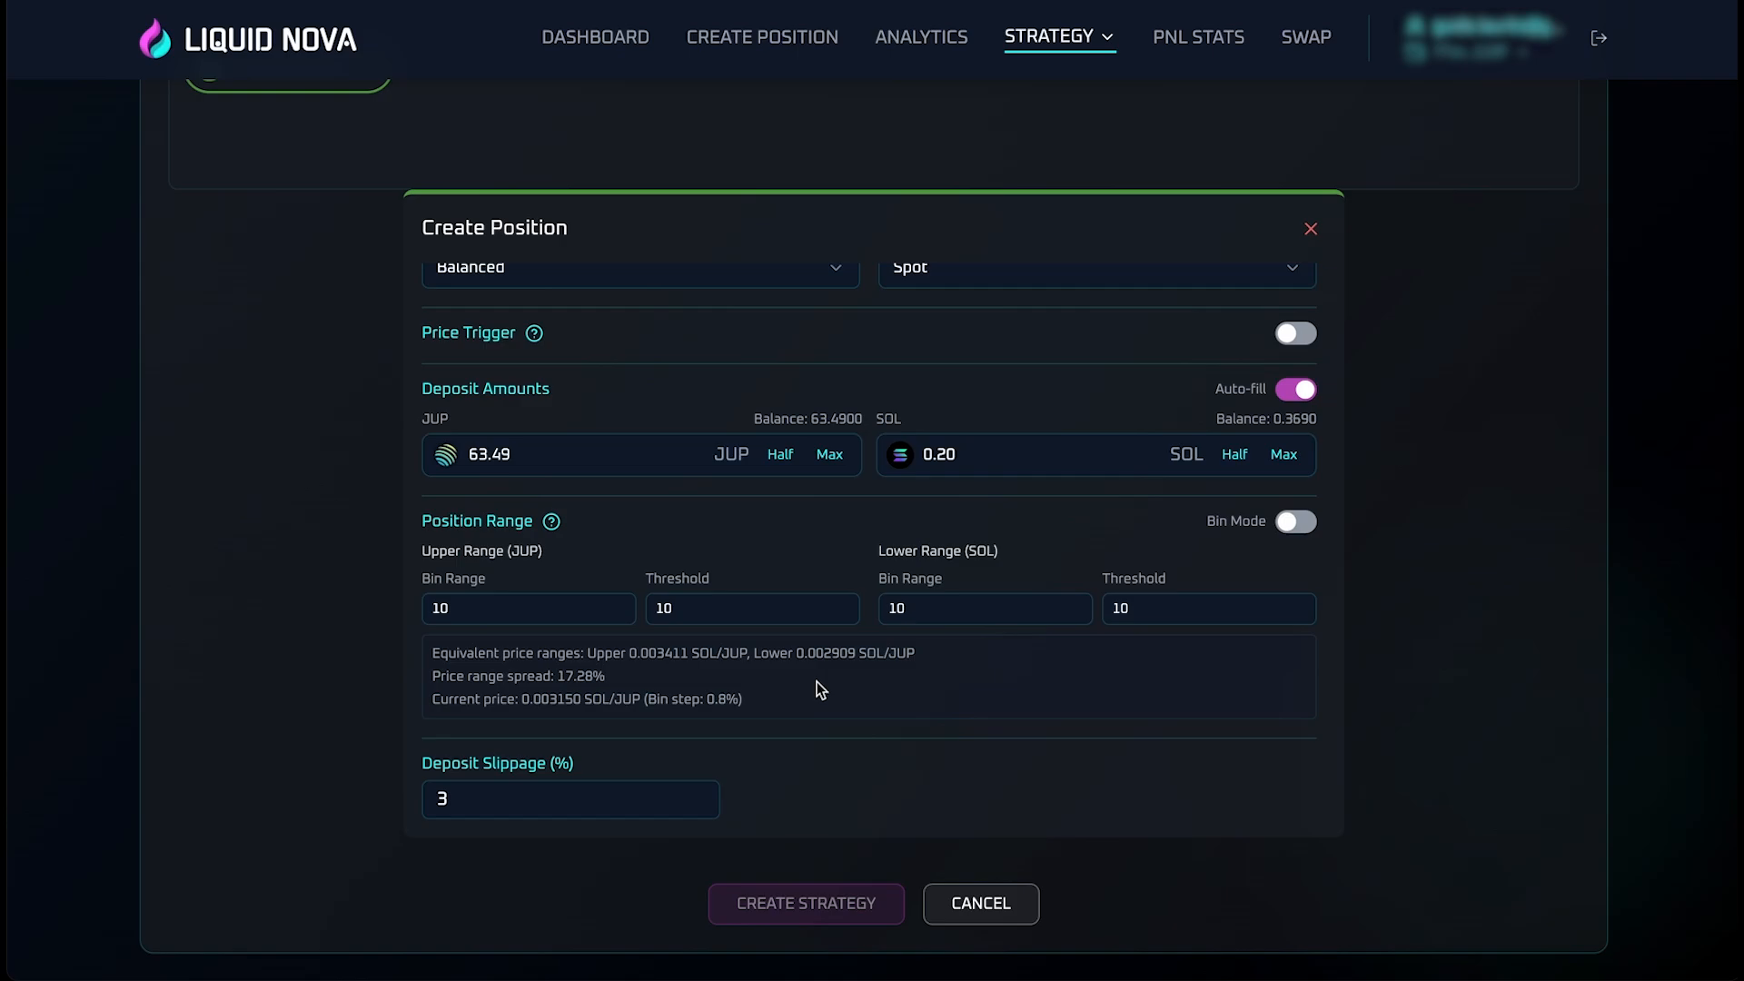
Switch the position range to price mode and back to bin mode
left_click(1296, 523)
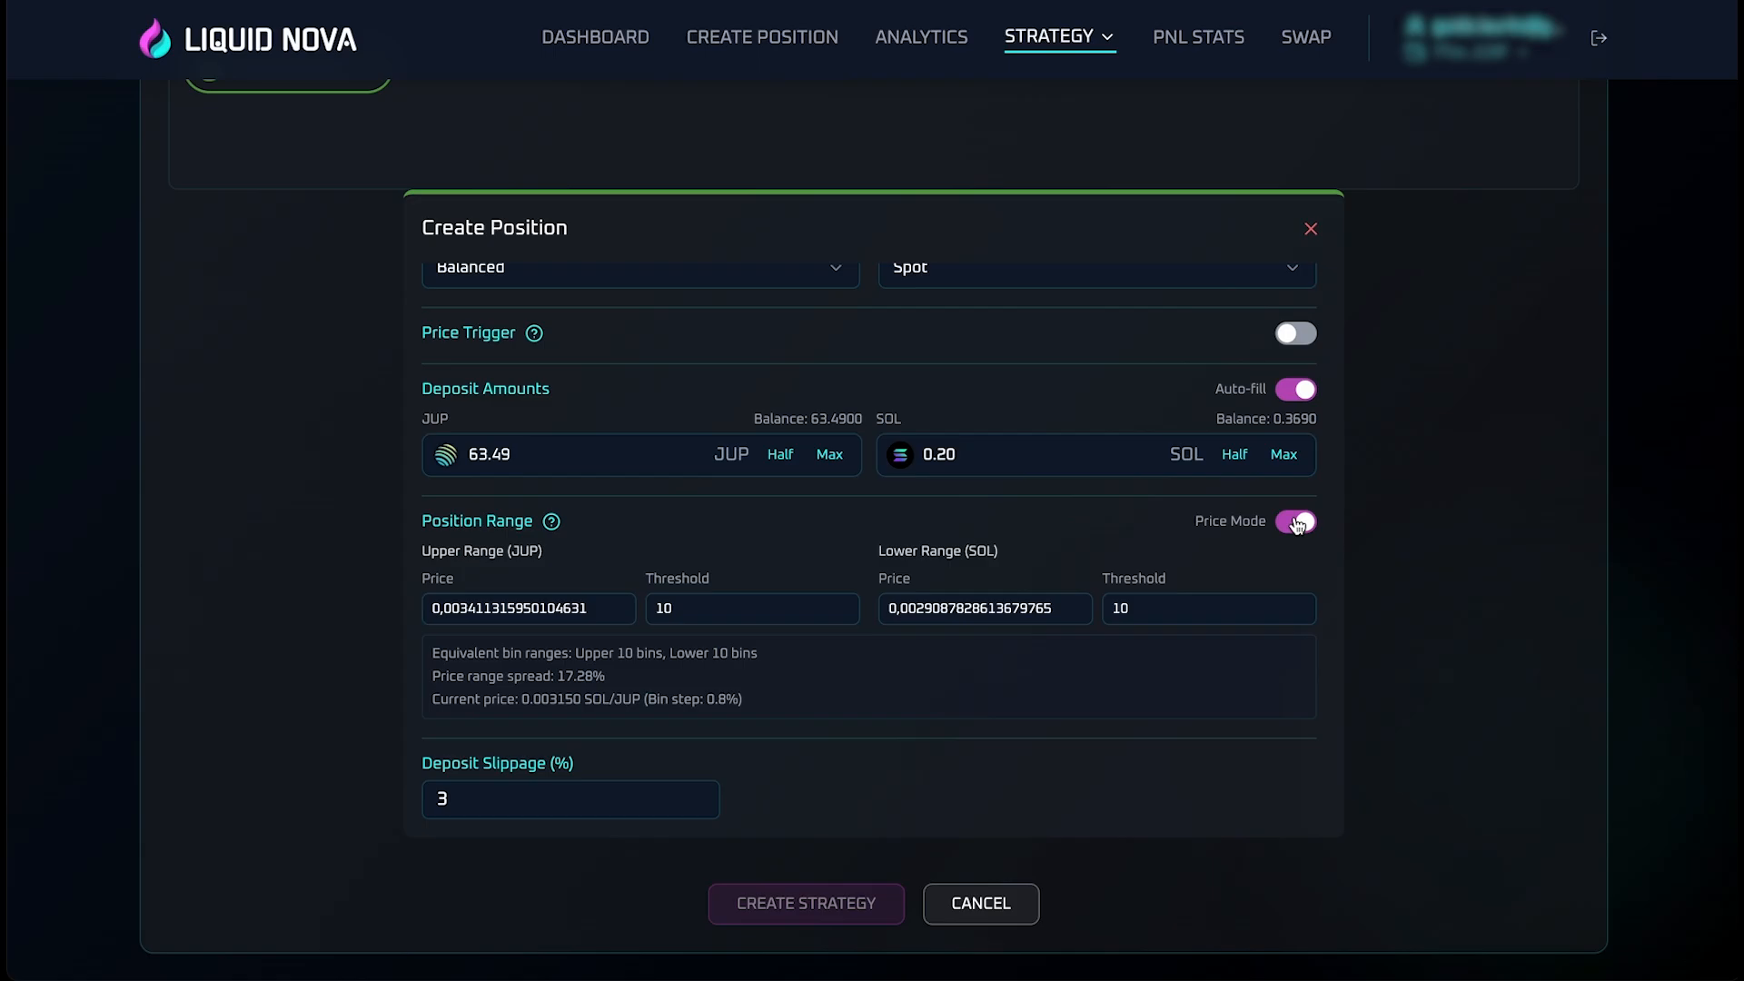
left_click(1297, 523)
Show the JUP/SOL trading chart and zoom out to view a longer price history
scroll(1521, 590, "up", 3)
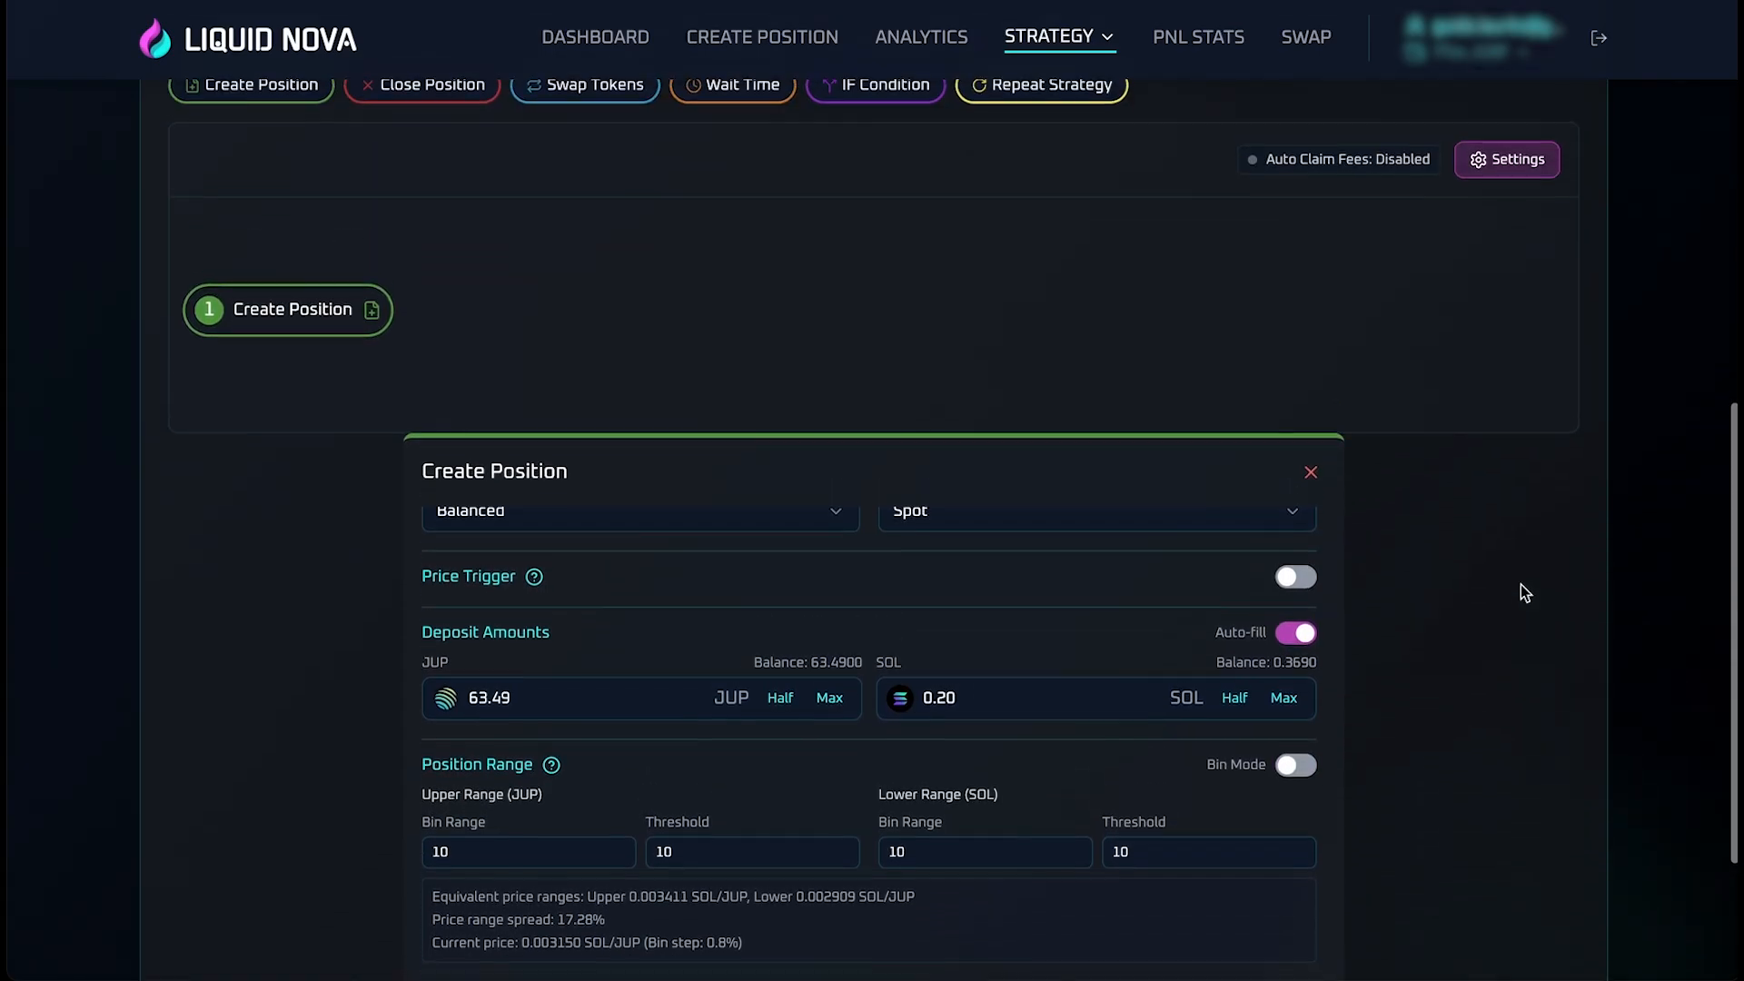
scroll(1524, 592, "up", 10)
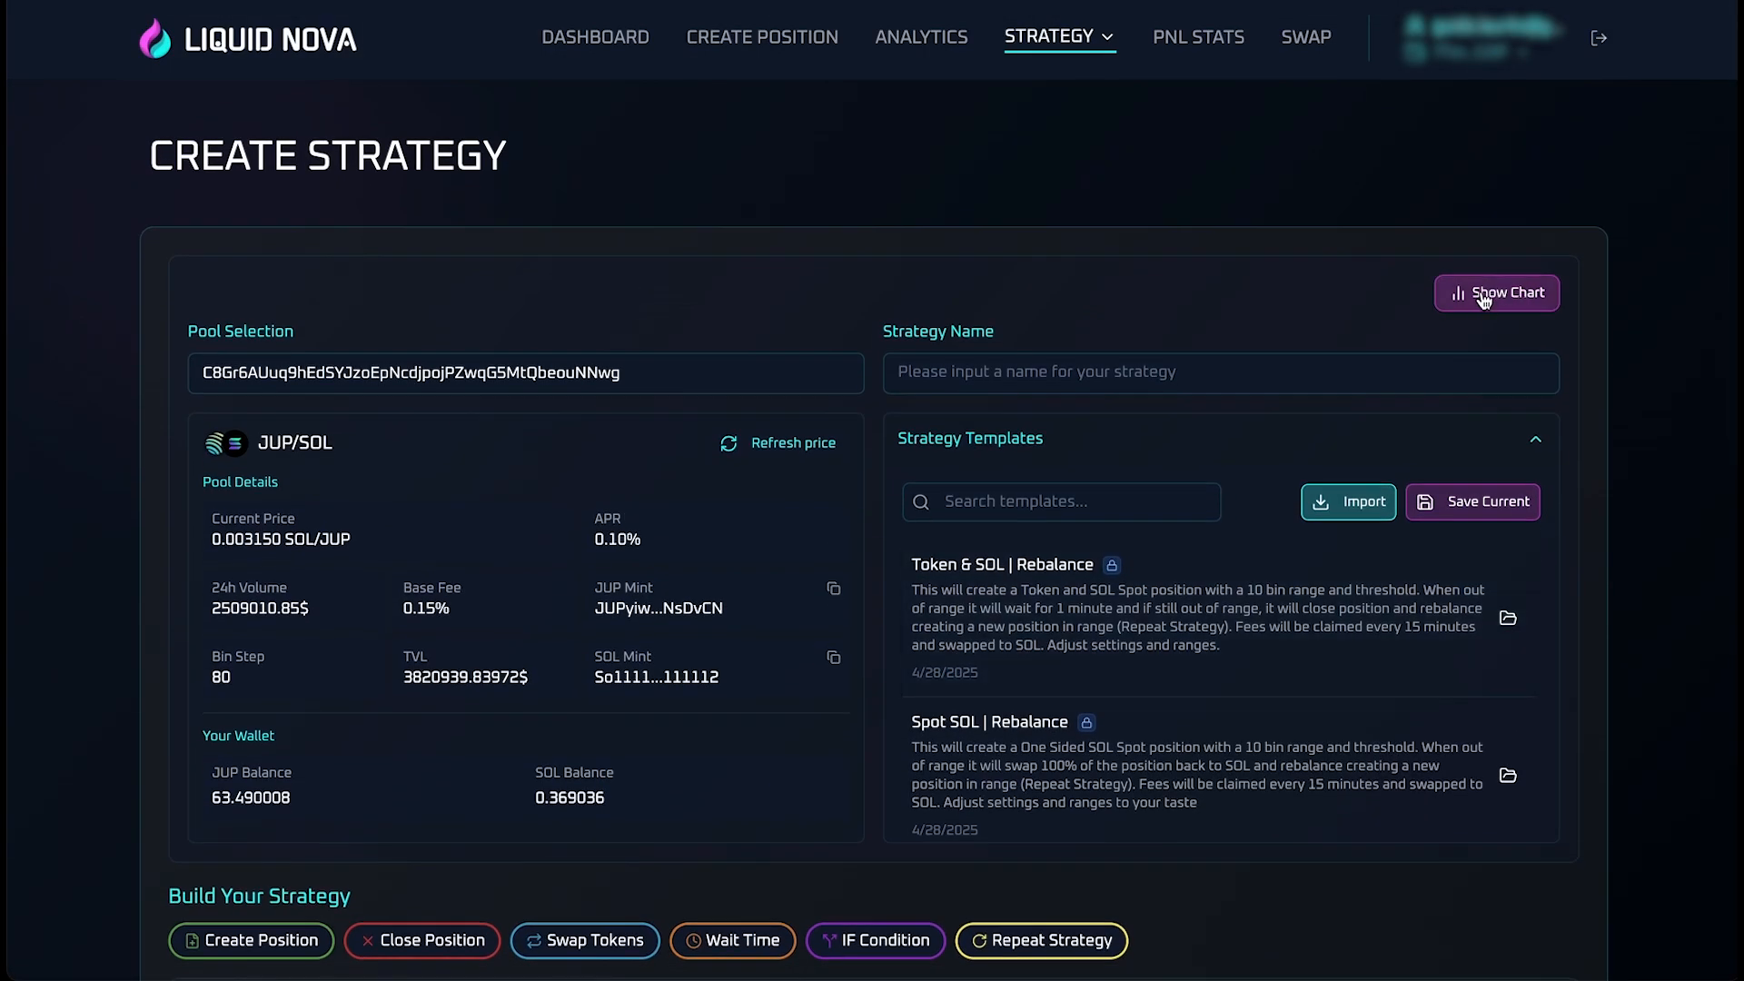
left_click(1484, 305)
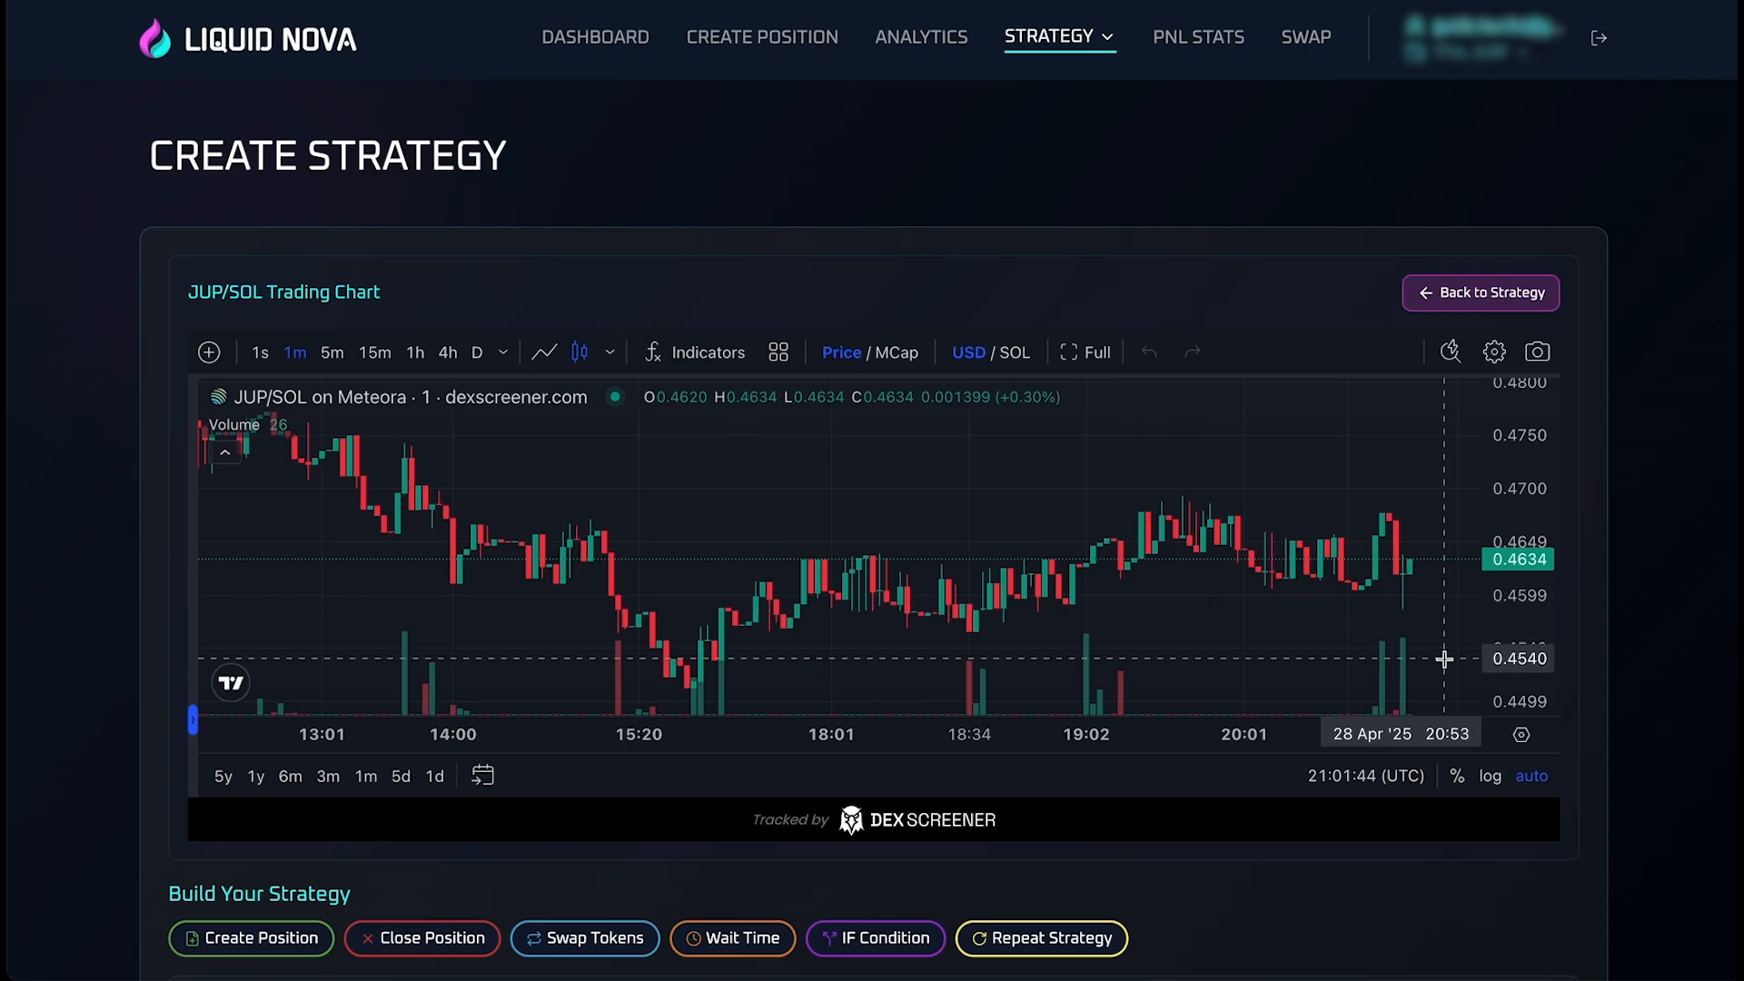
scroll(1444, 656, "down", 5)
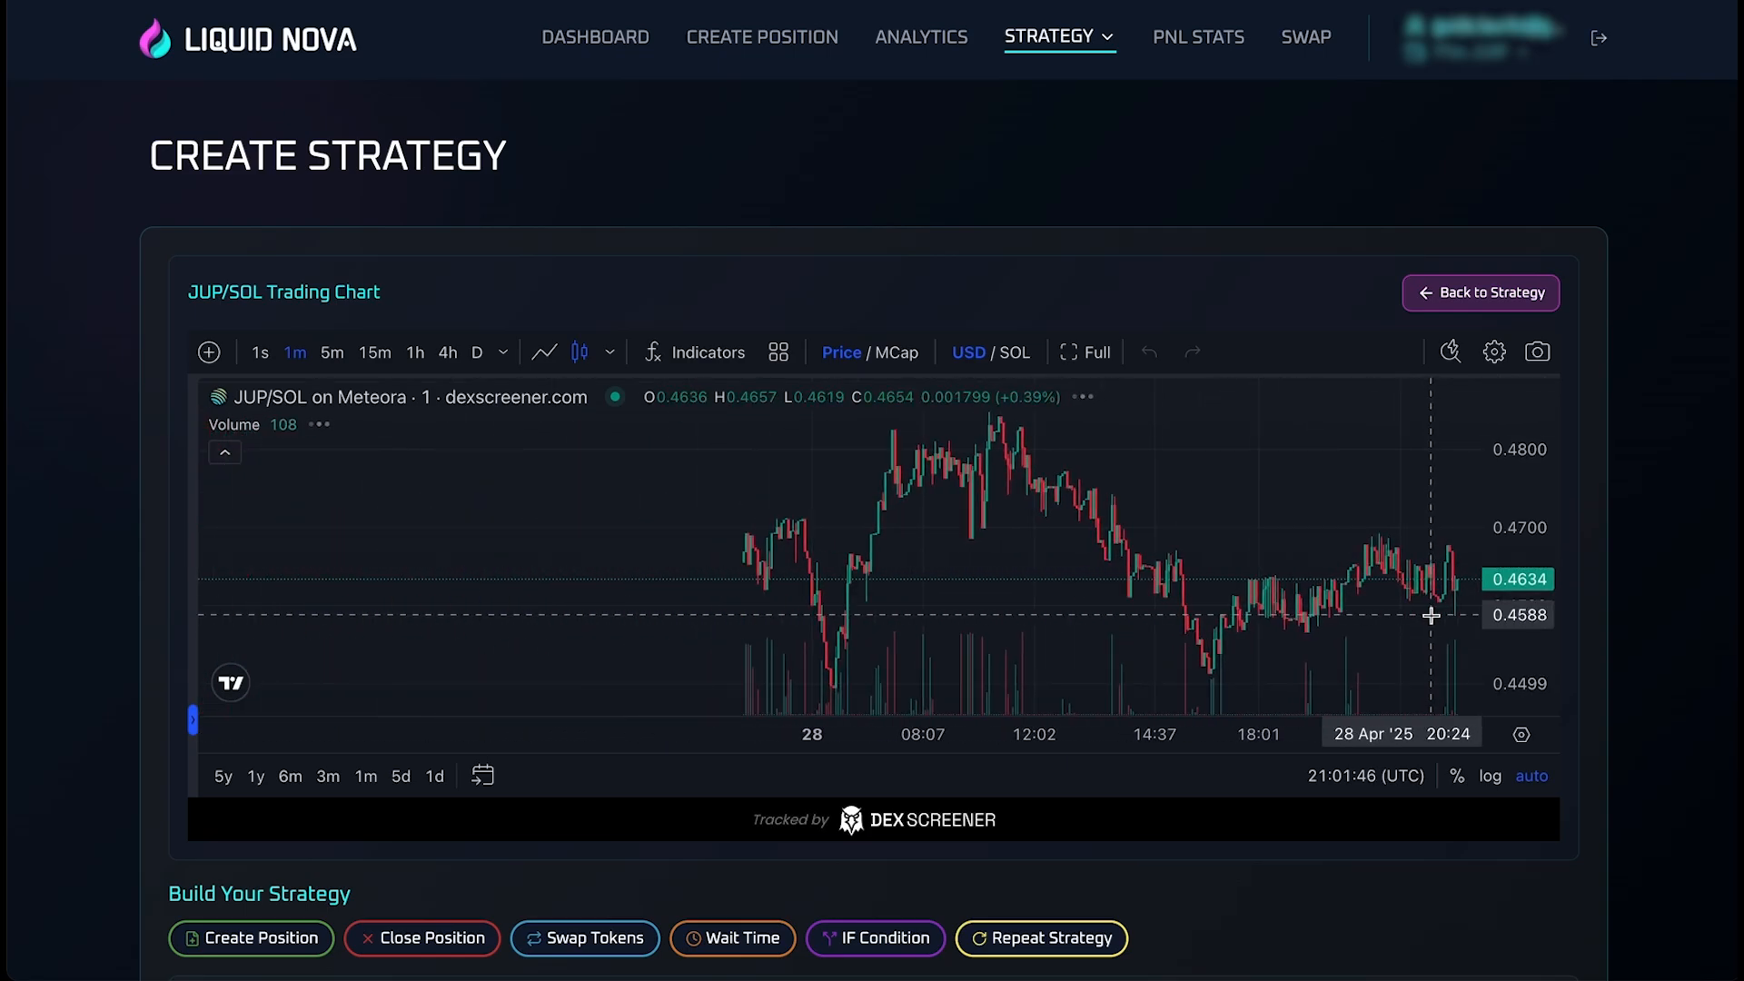
View a longer JUP/SOL price history, return to the strategy, and review the Create Position settings
scroll(1431, 616, "down", 3)
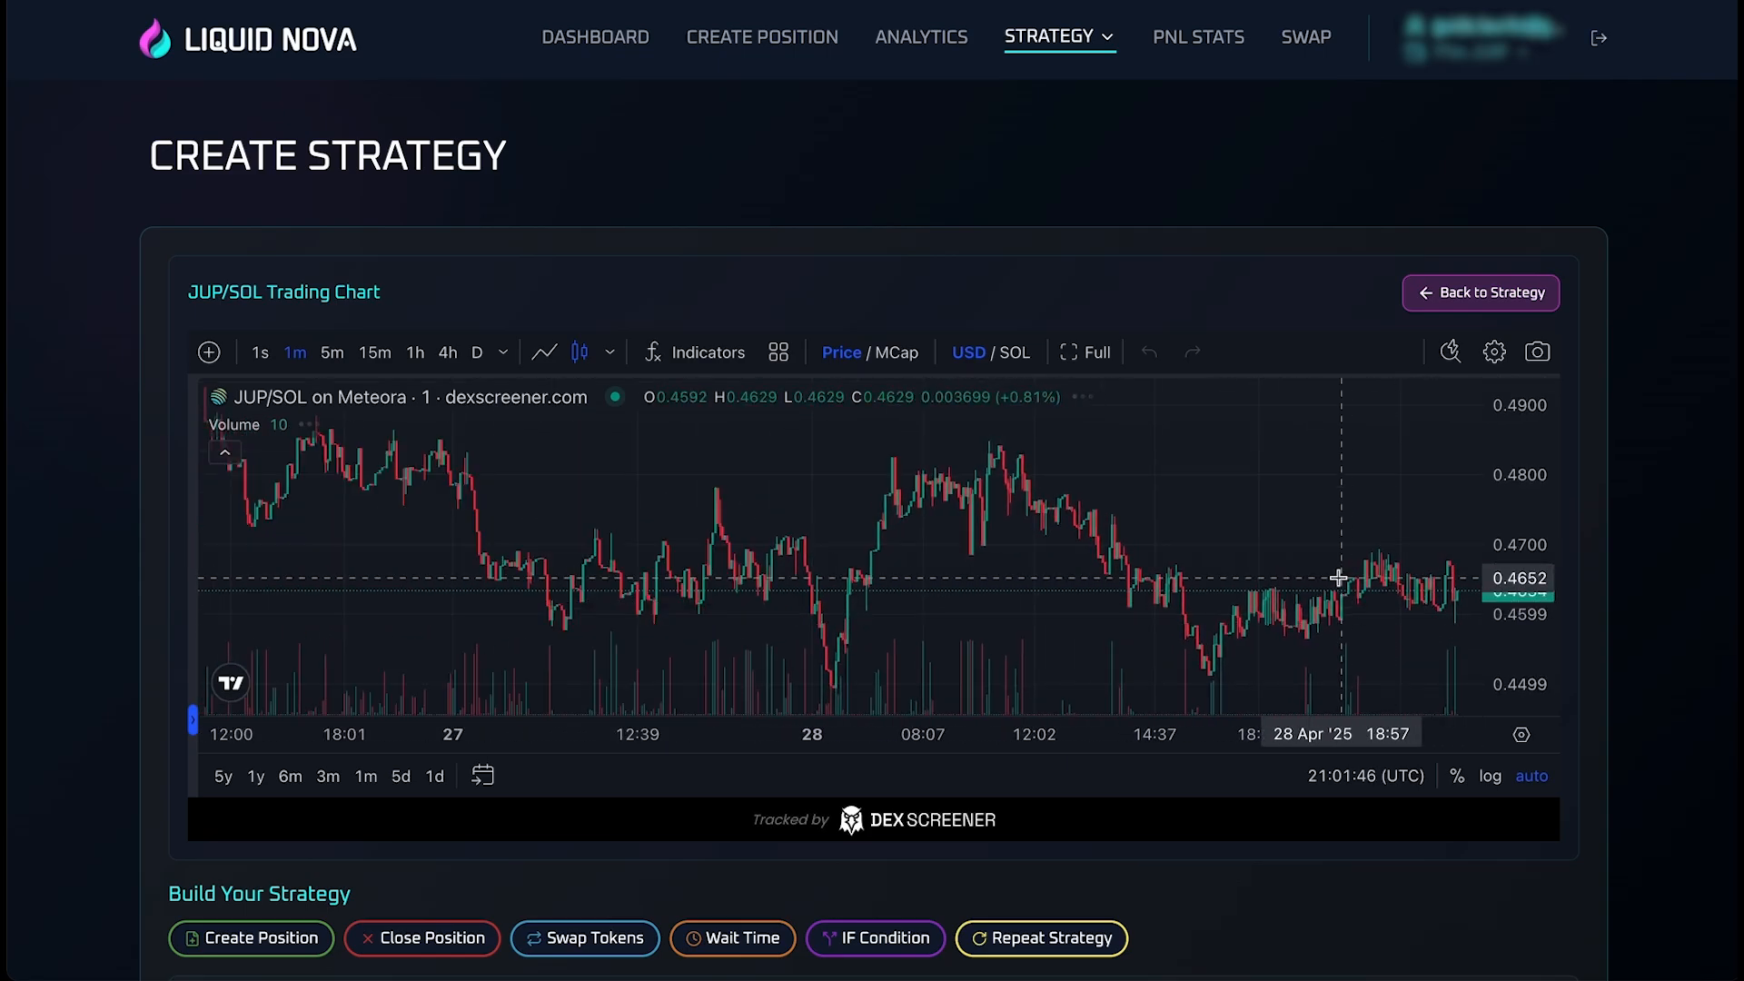
left_click(1466, 303)
scroll(1466, 647, "down", 3)
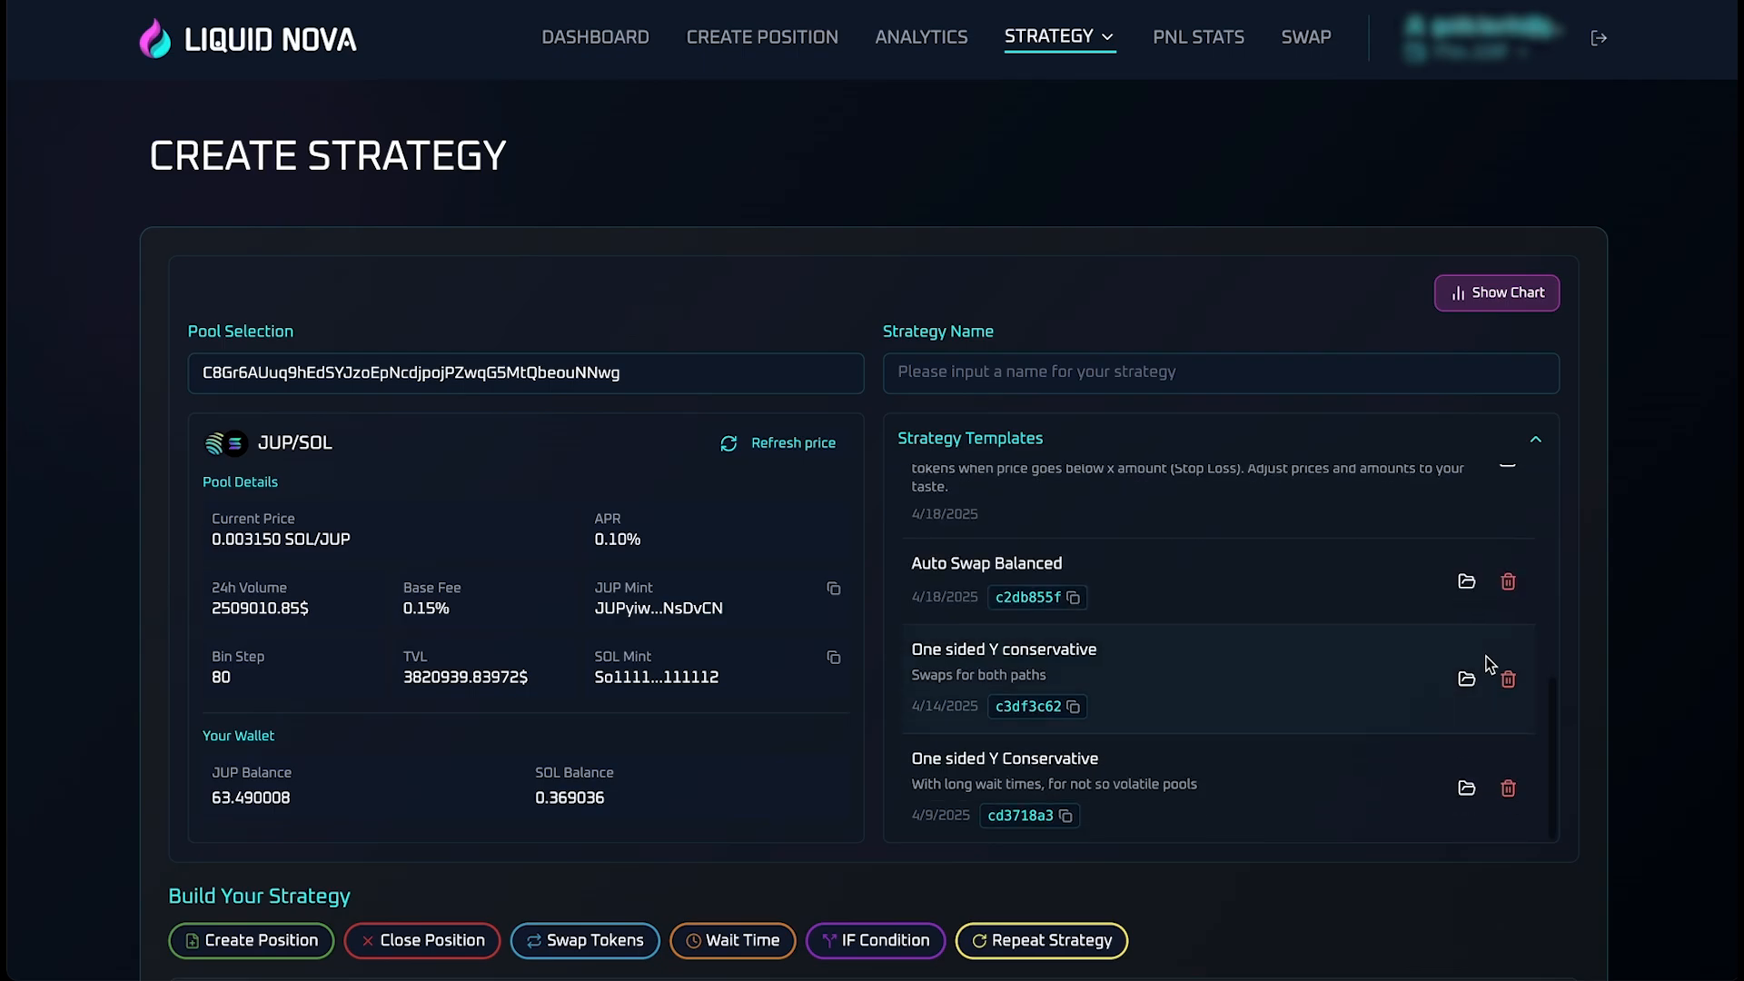
scroll(1599, 738, "down", 3)
scroll(1599, 738, "down", 8)
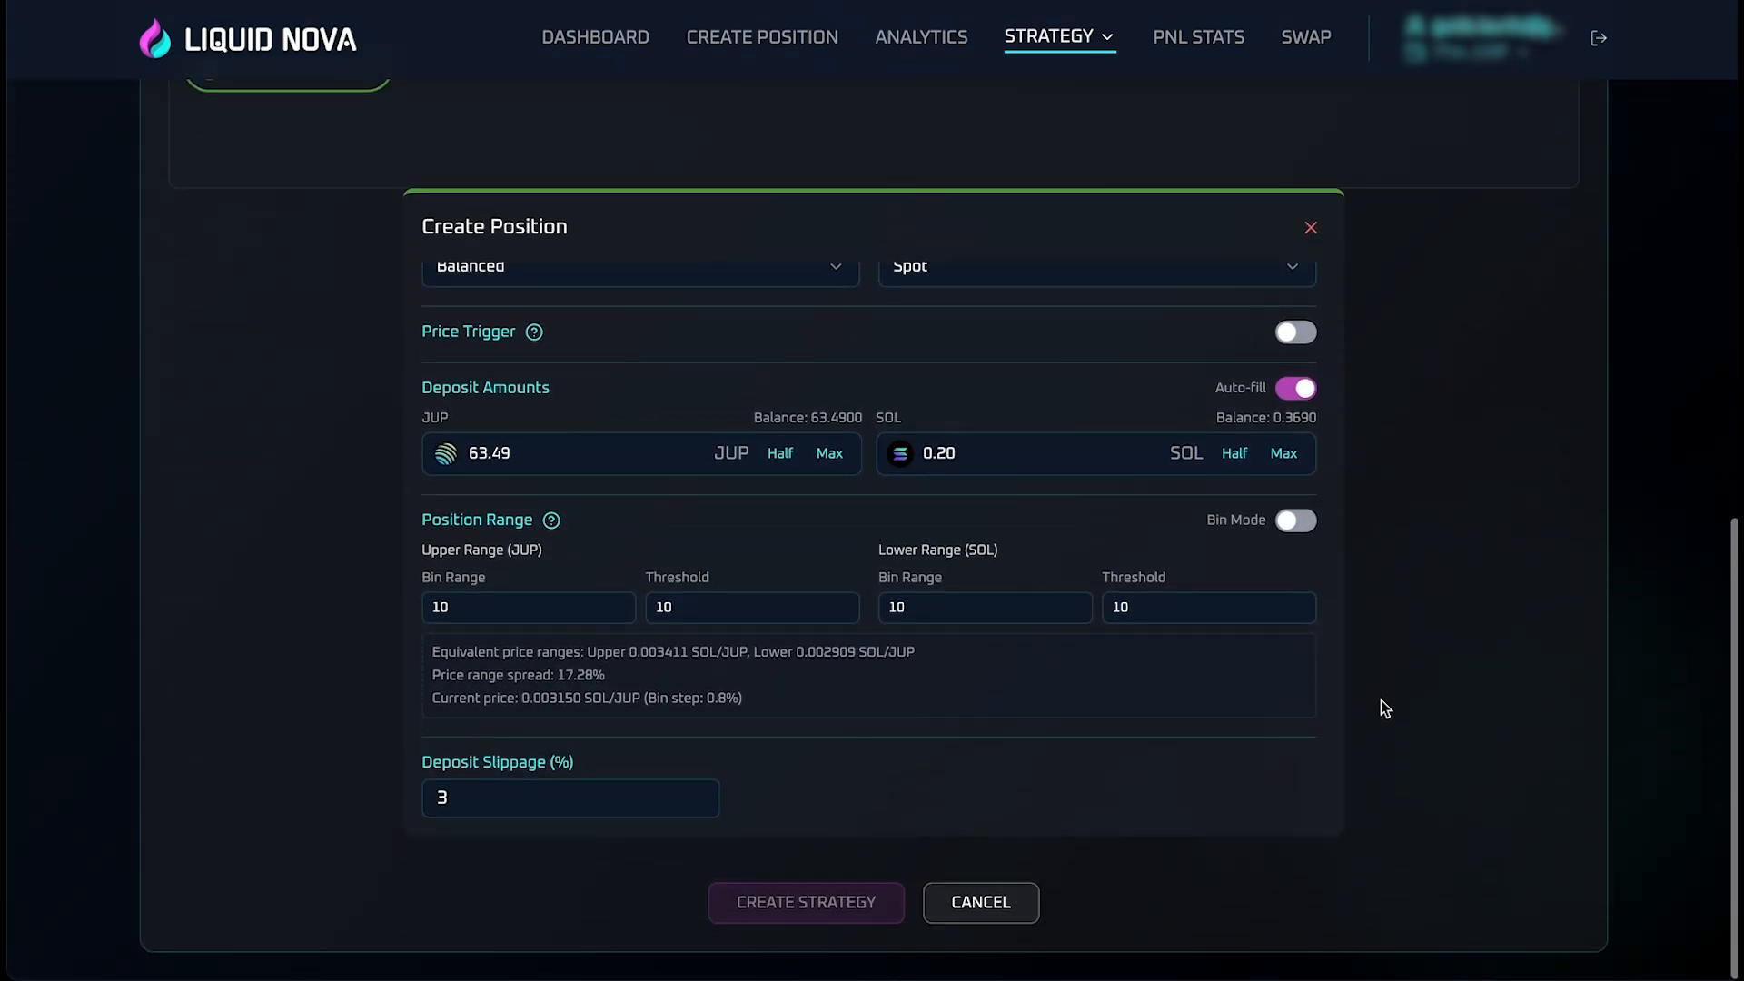
scroll(1092, 639, "up", 3)
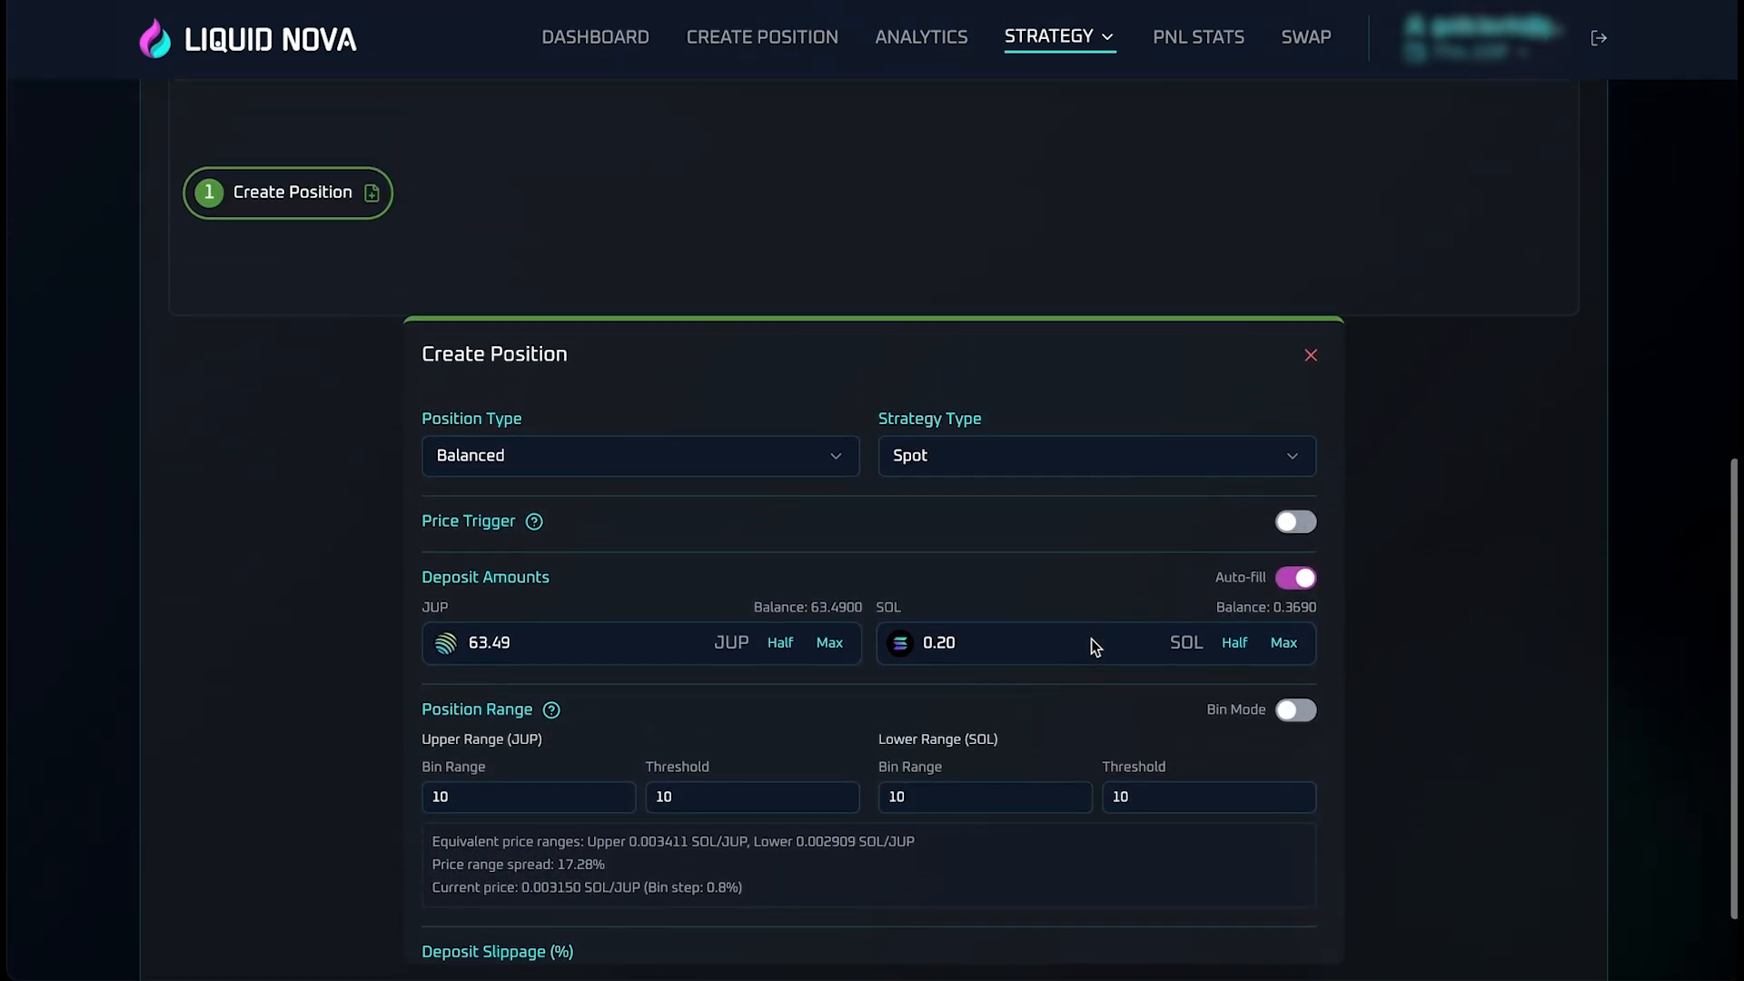
scroll(1092, 640, "up", 2)
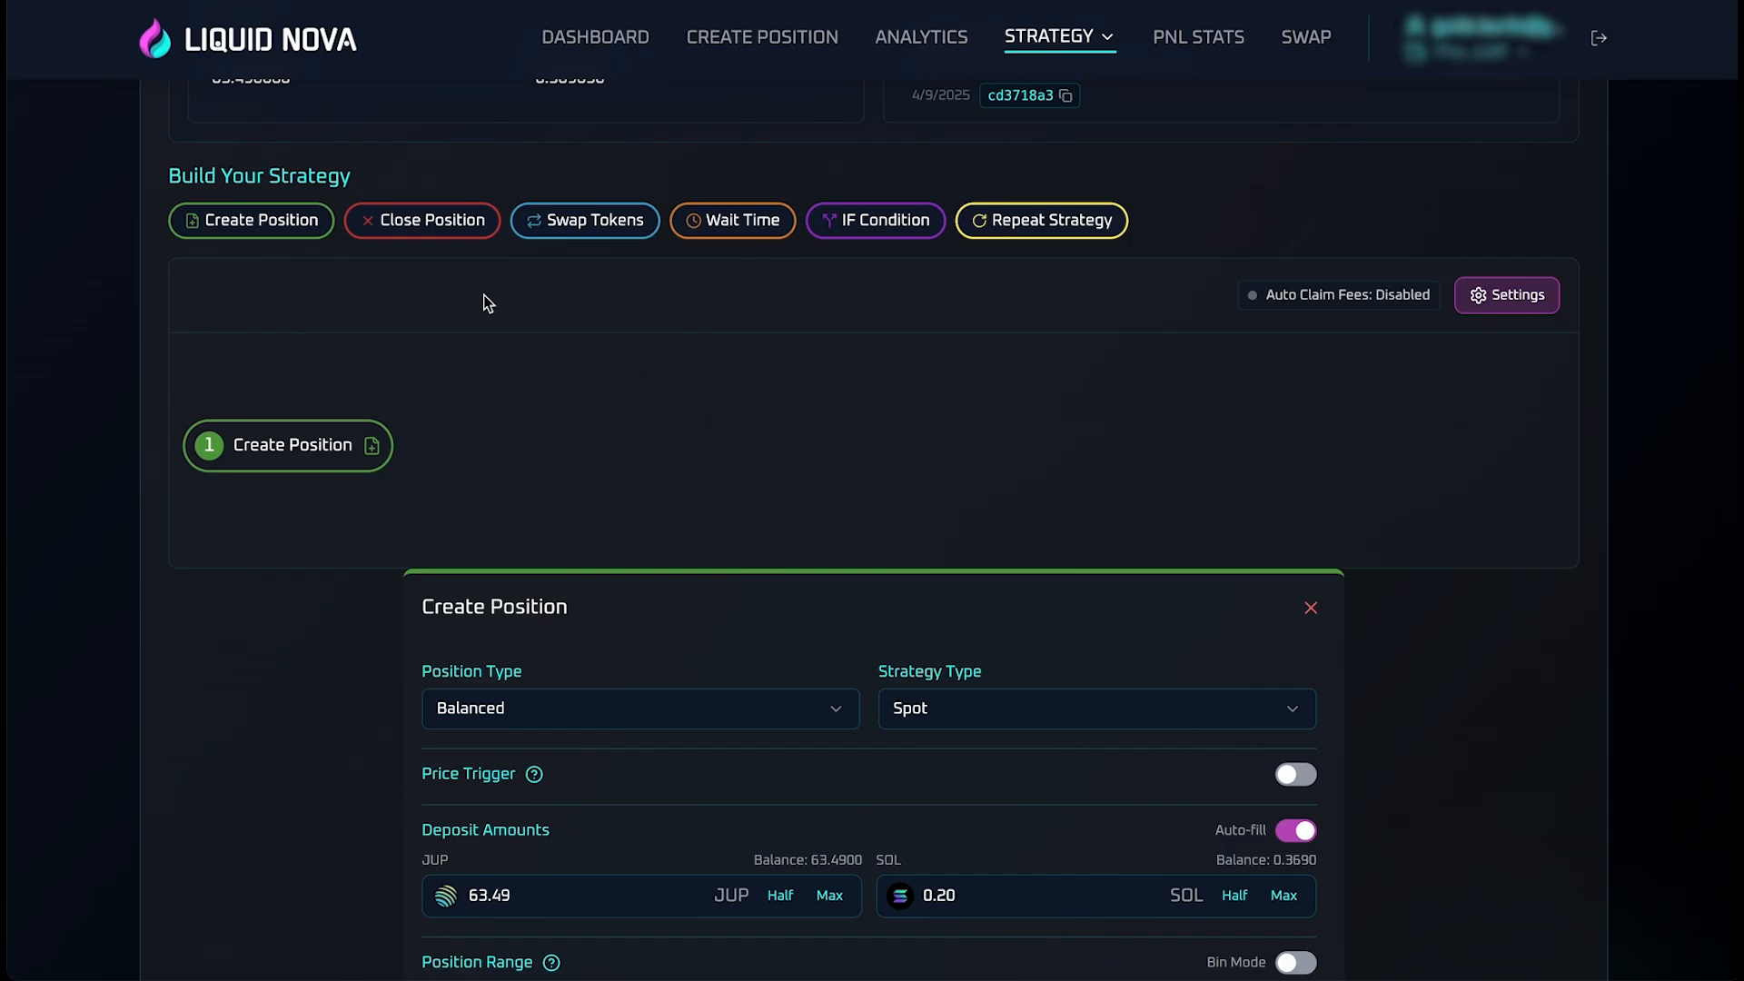
Add an IF Condition step after the Create Position step in the strategy timeline
left_click(871, 227)
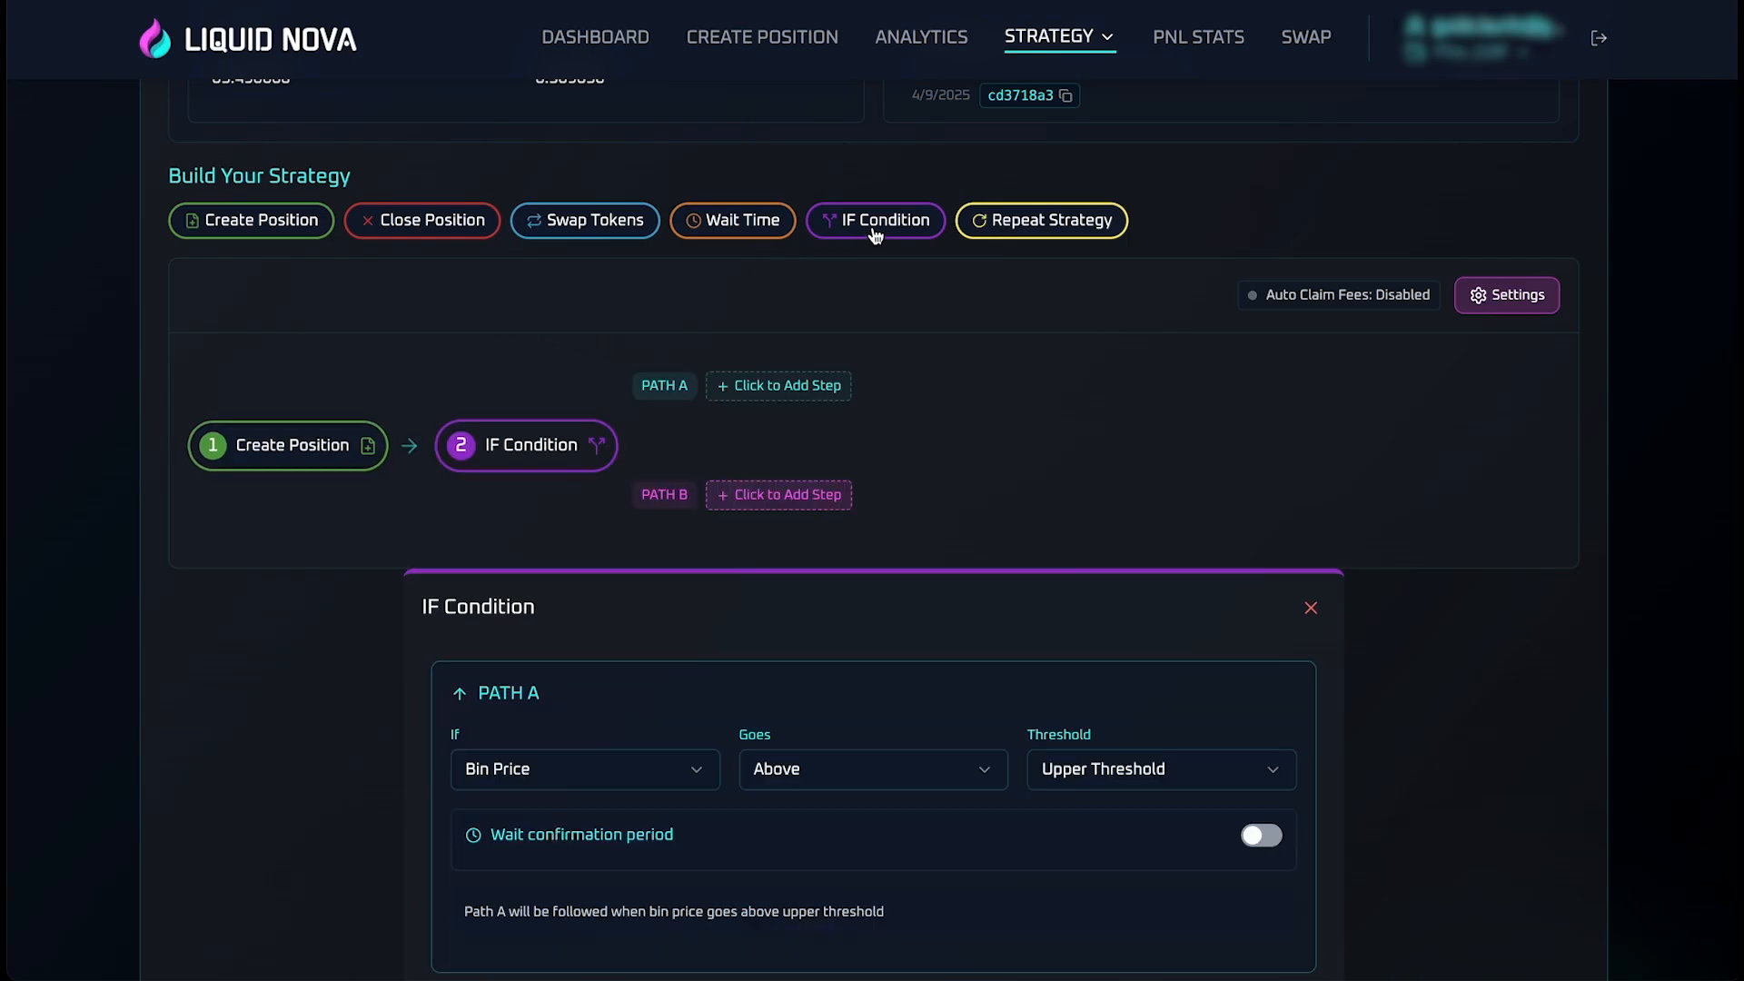
scroll(531, 513, "down", 2)
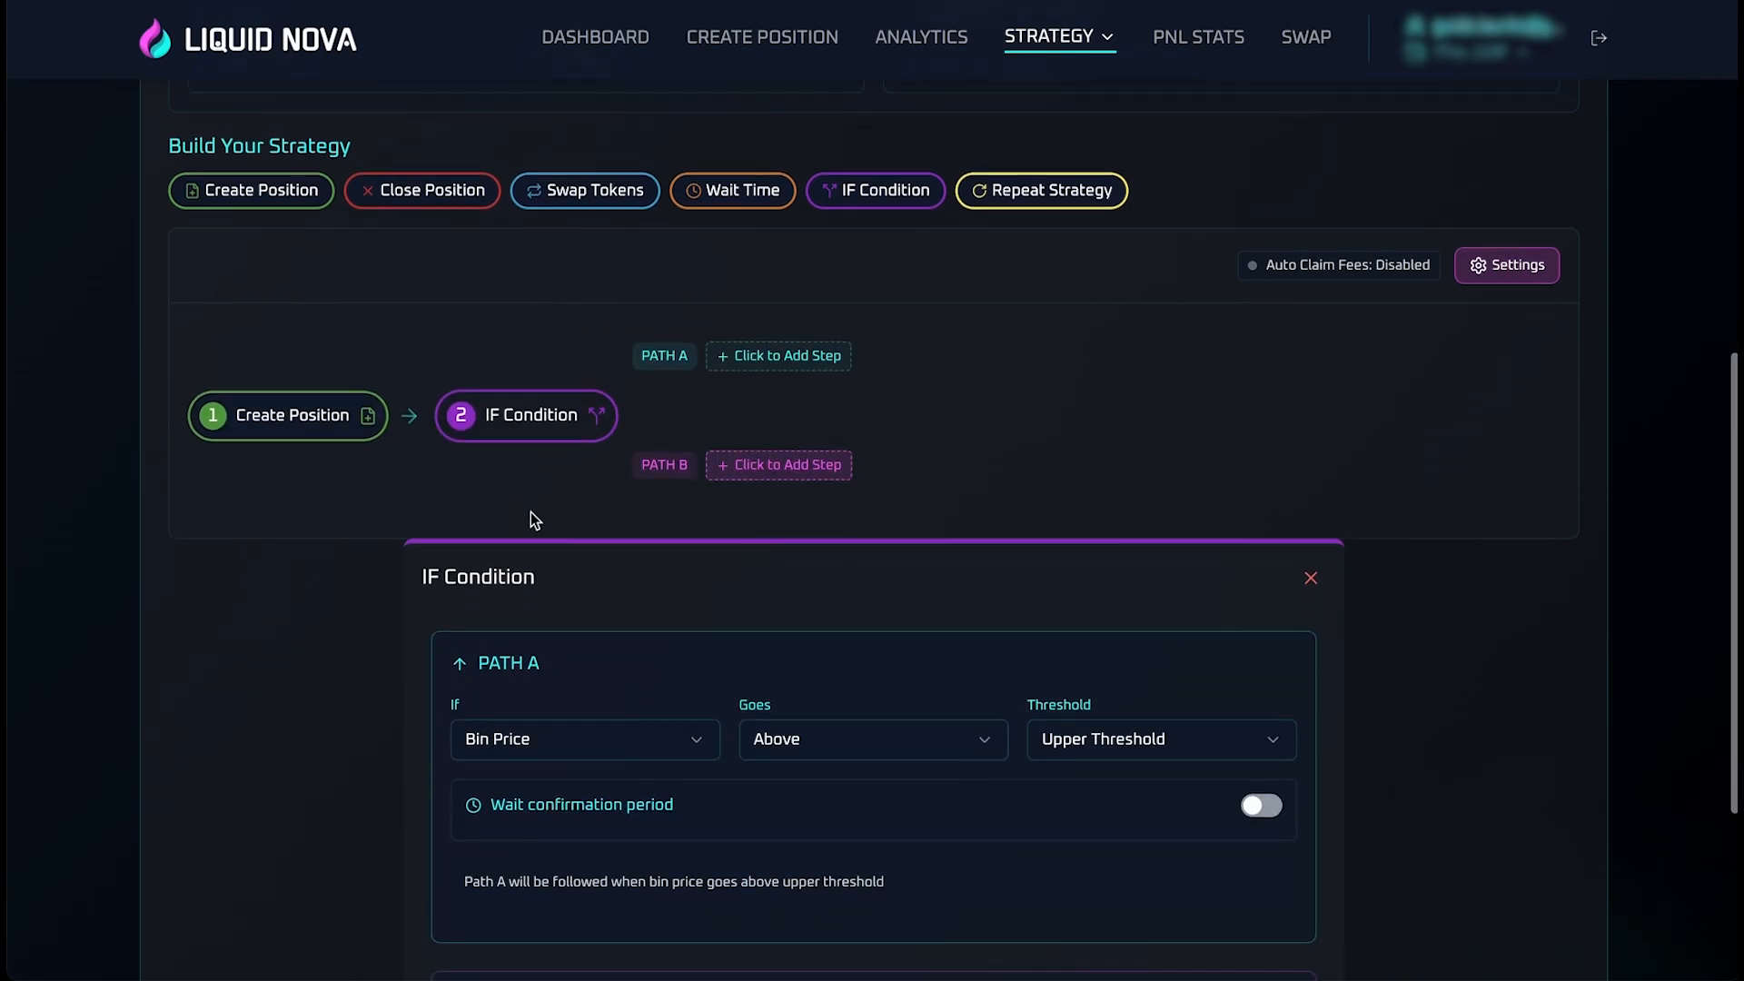
scroll(373, 623, "down", 2)
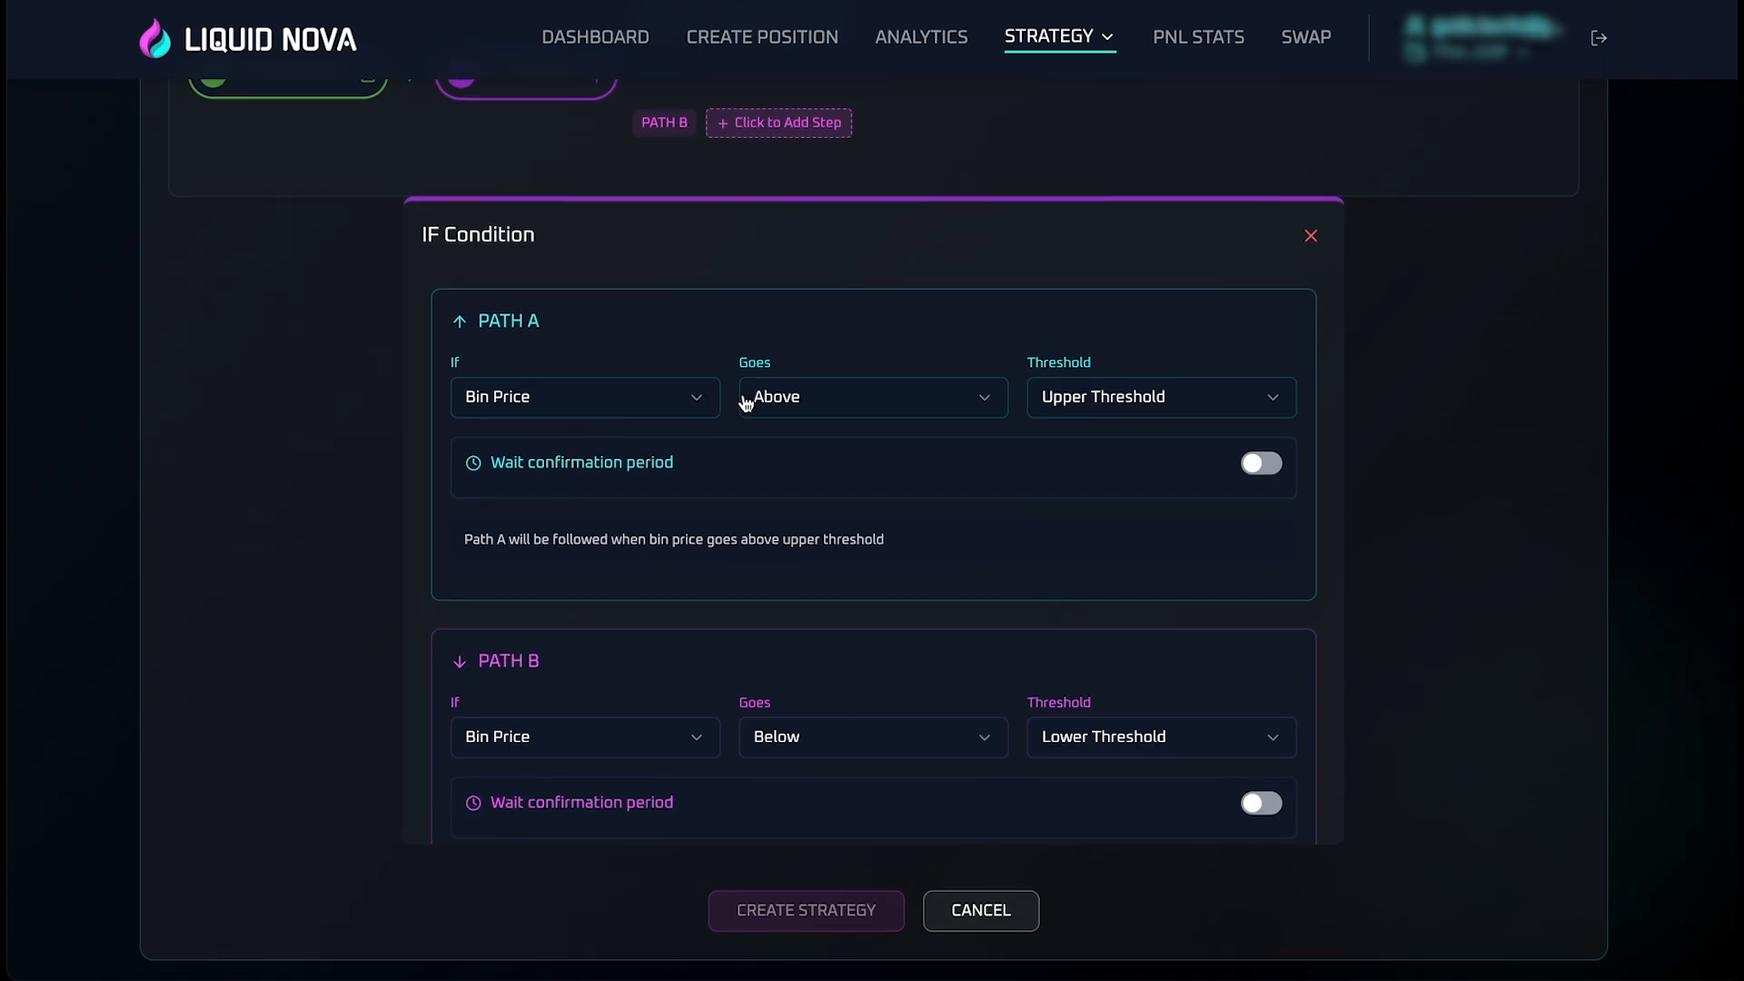
Switch Path A's condition basis to Price and back to Bin Price
left_click(698, 404)
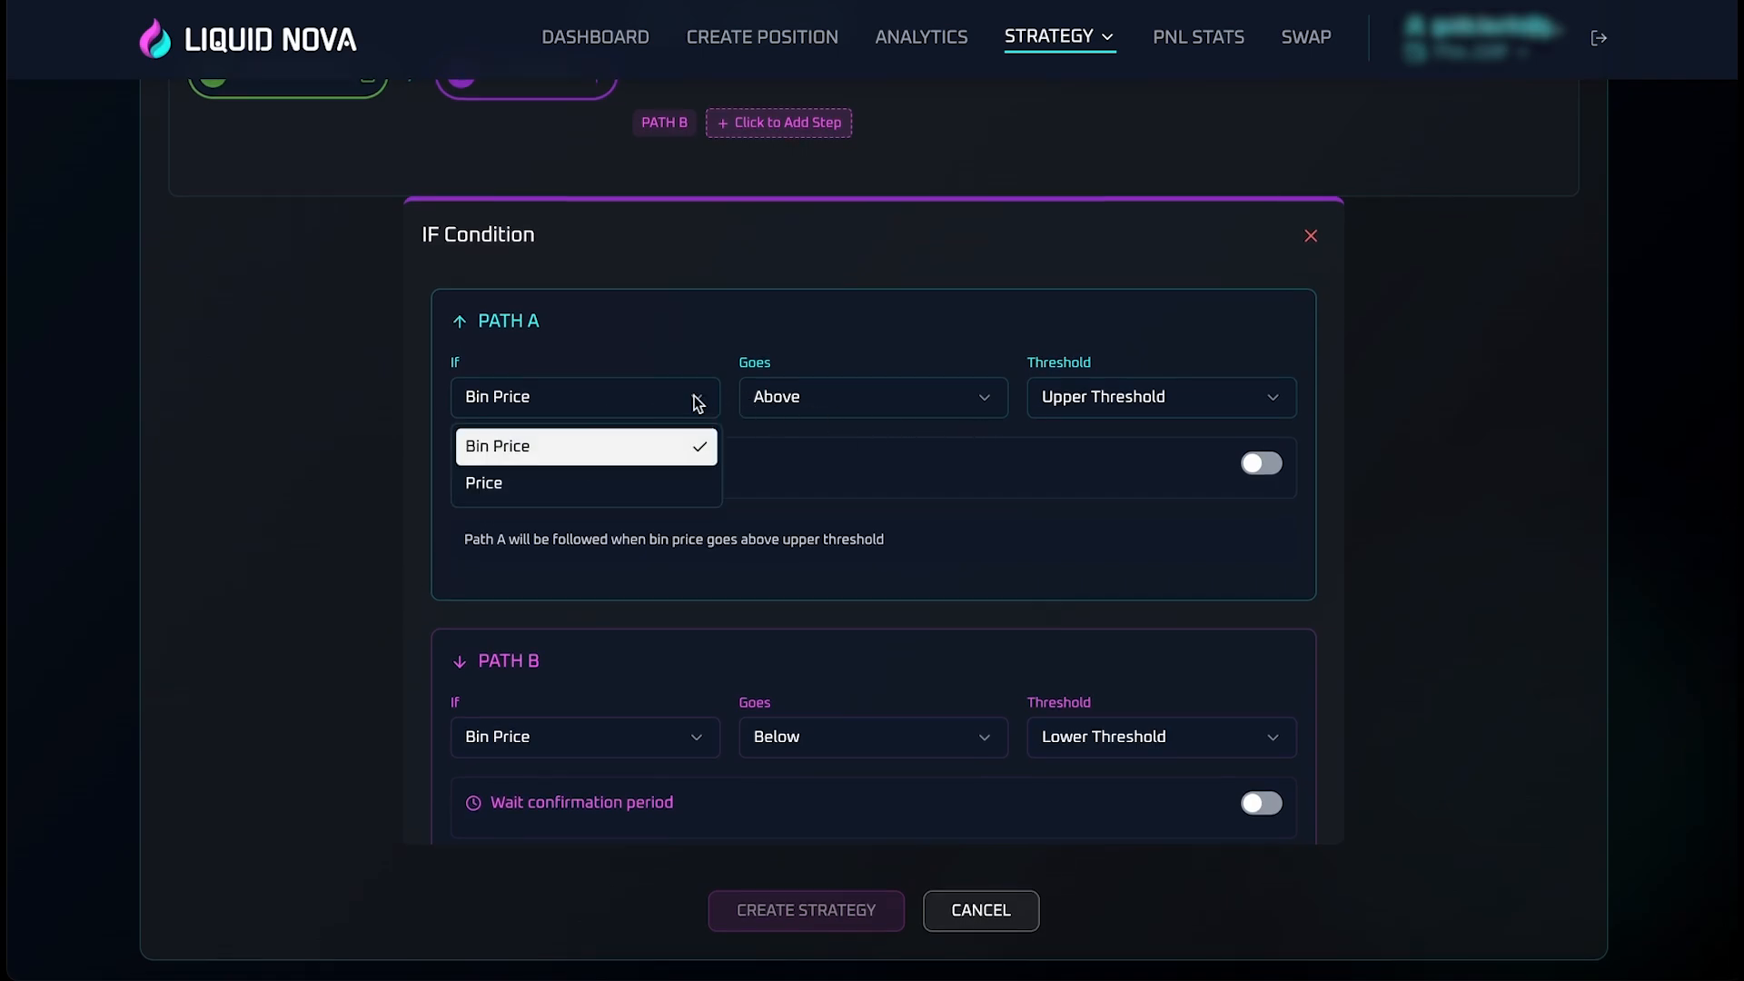
left_click(667, 488)
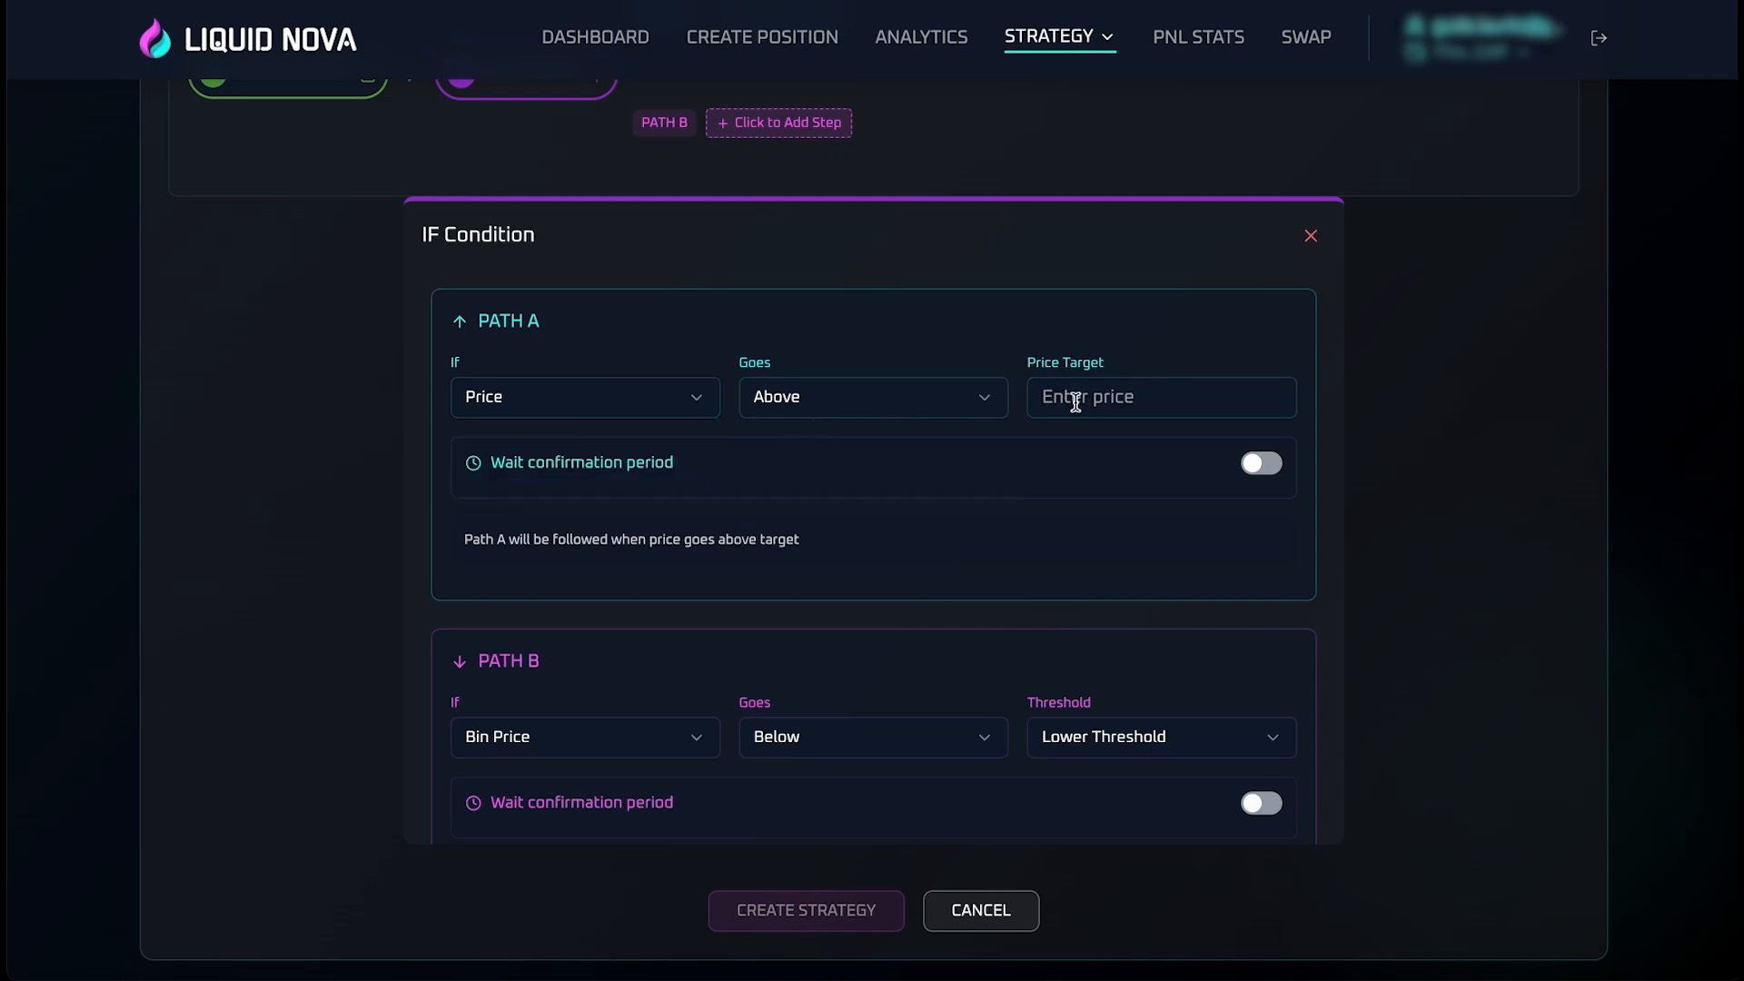
left_click(660, 401)
left_click(636, 441)
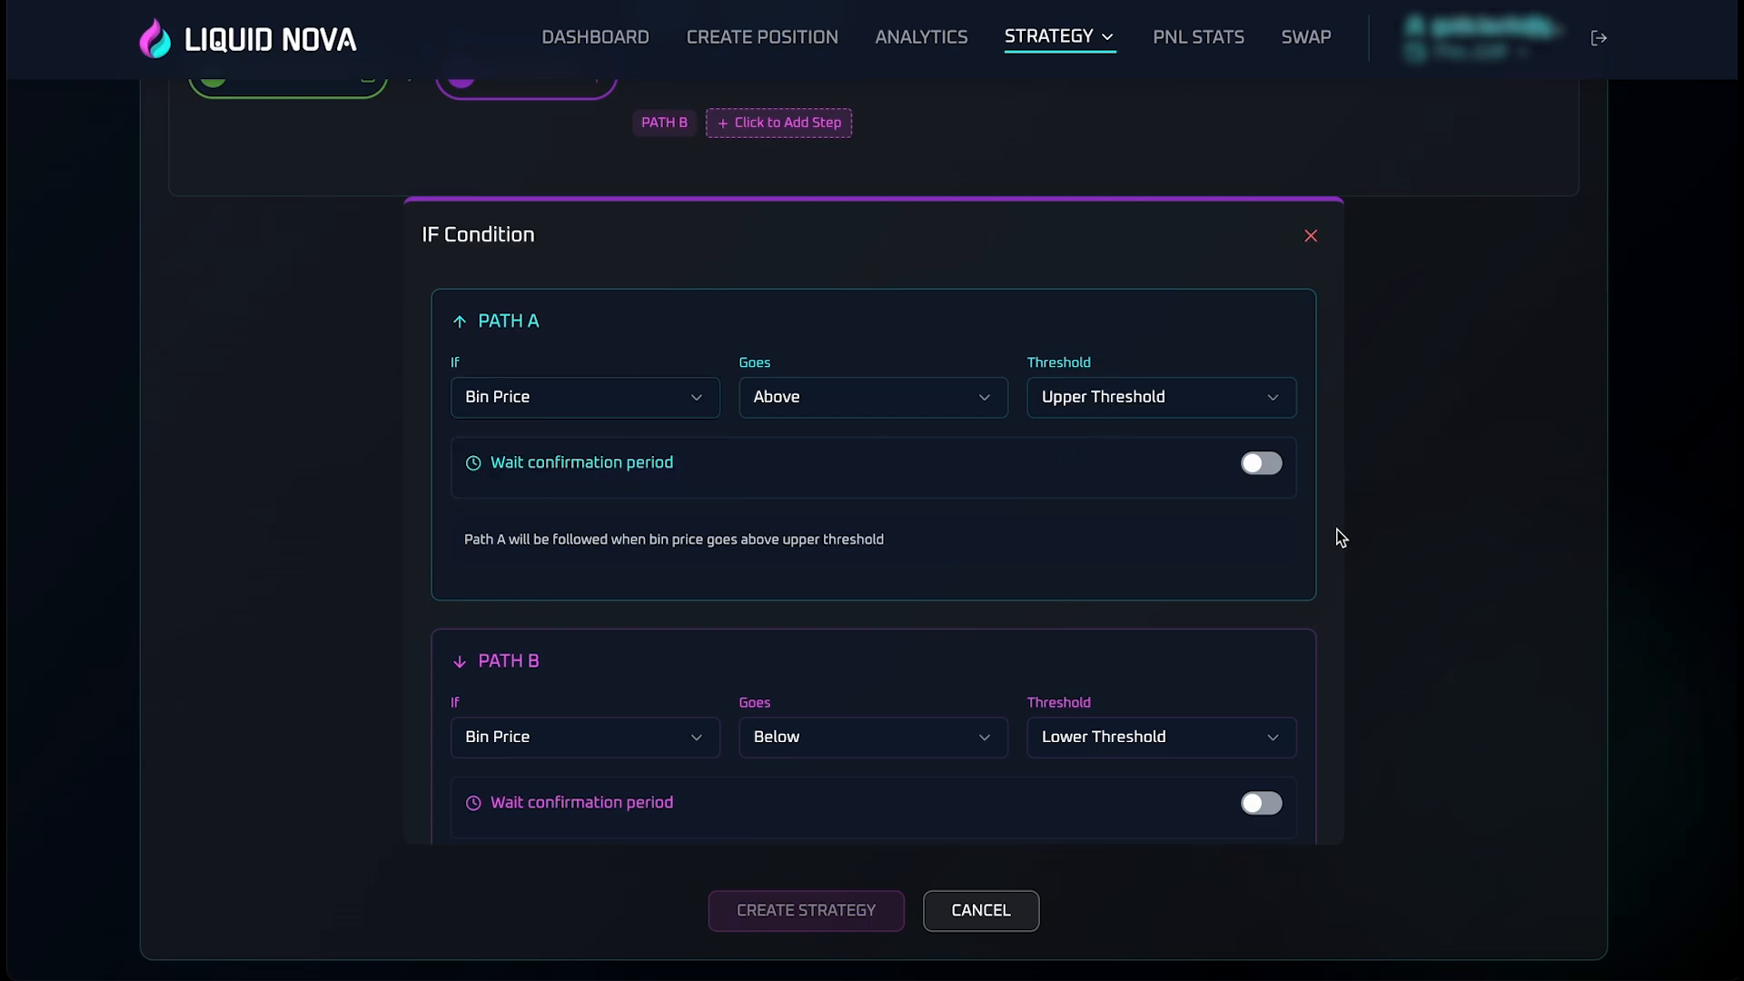
Enable the wait confirmation period for Path A and set it to 60 seconds
left_click(1264, 465)
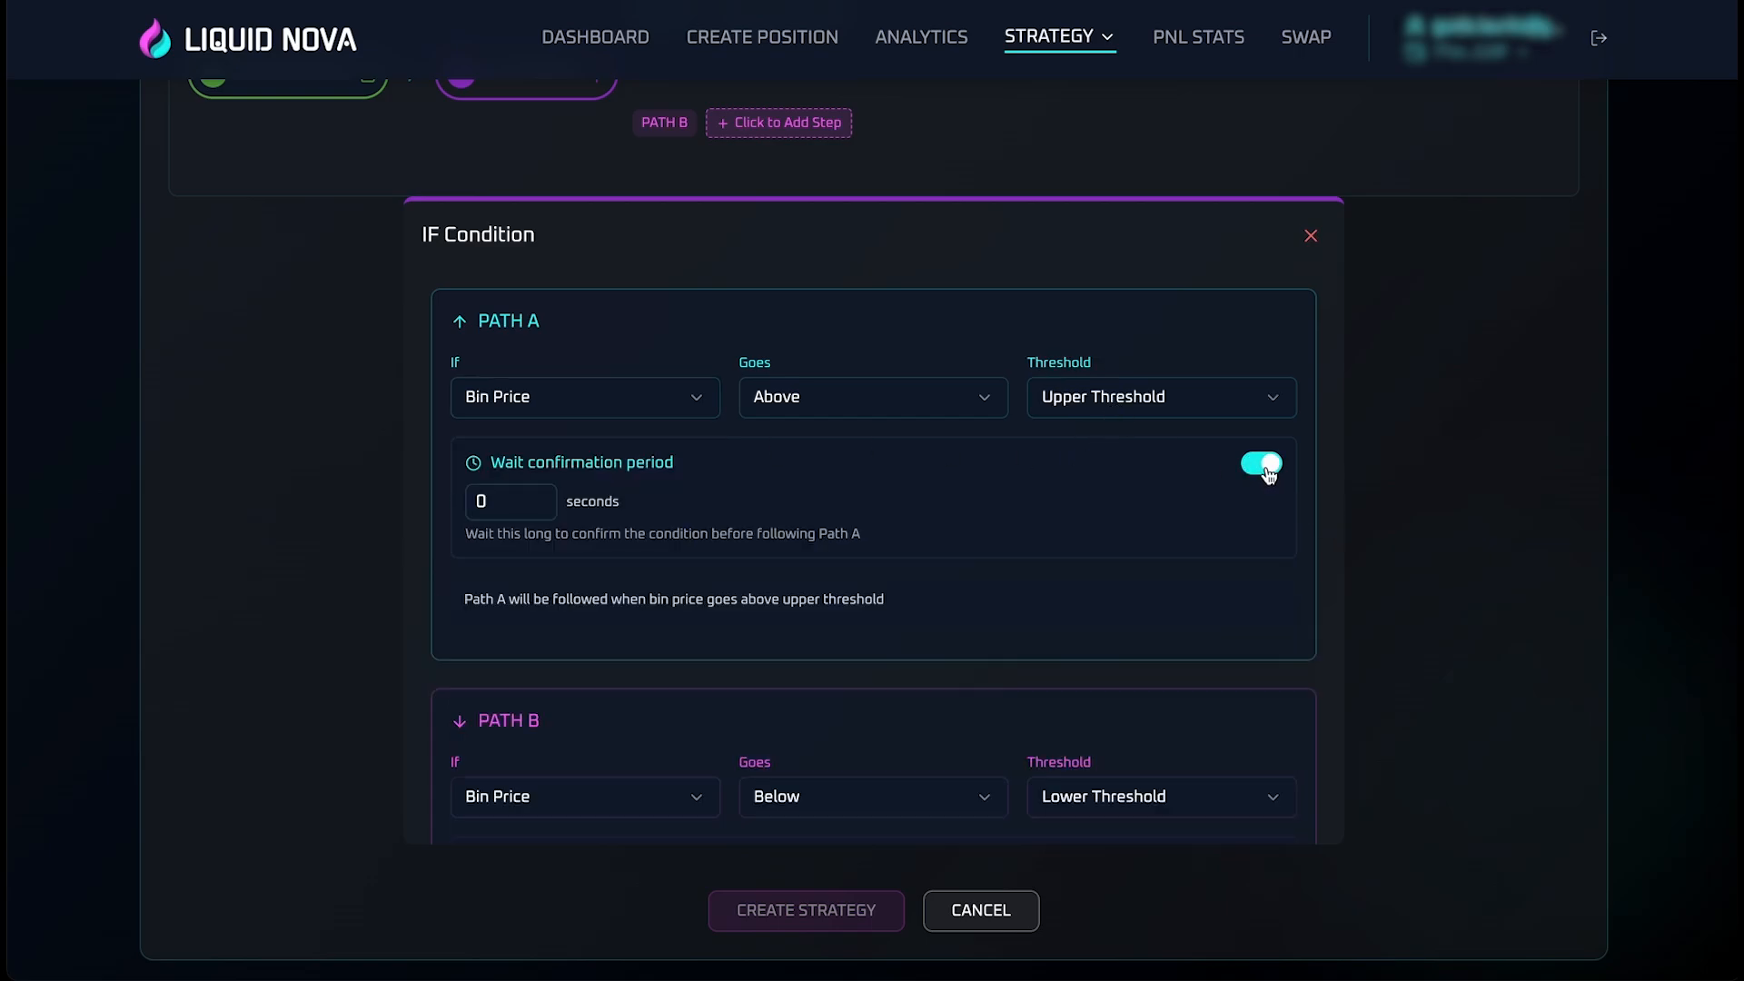
left_click(509, 501)
type("60")
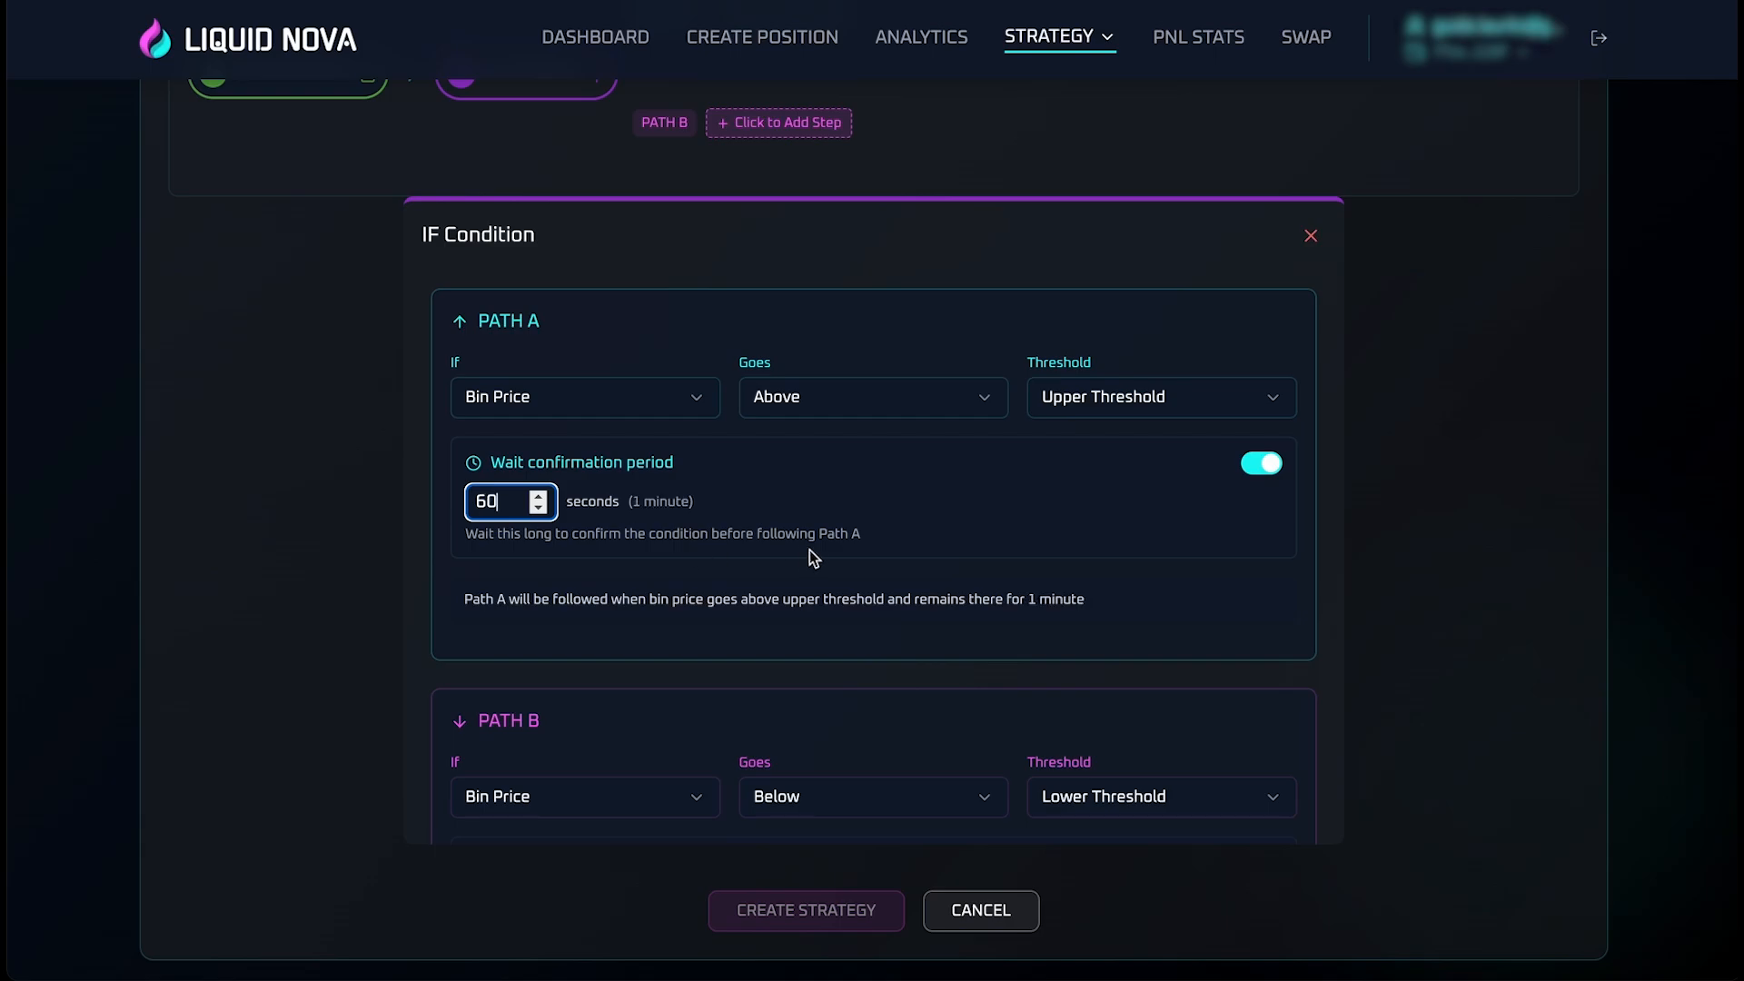
left_click(841, 489)
Enable the wait confirmation period for Path B and set it to 60 seconds
scroll(866, 502, "down", 3)
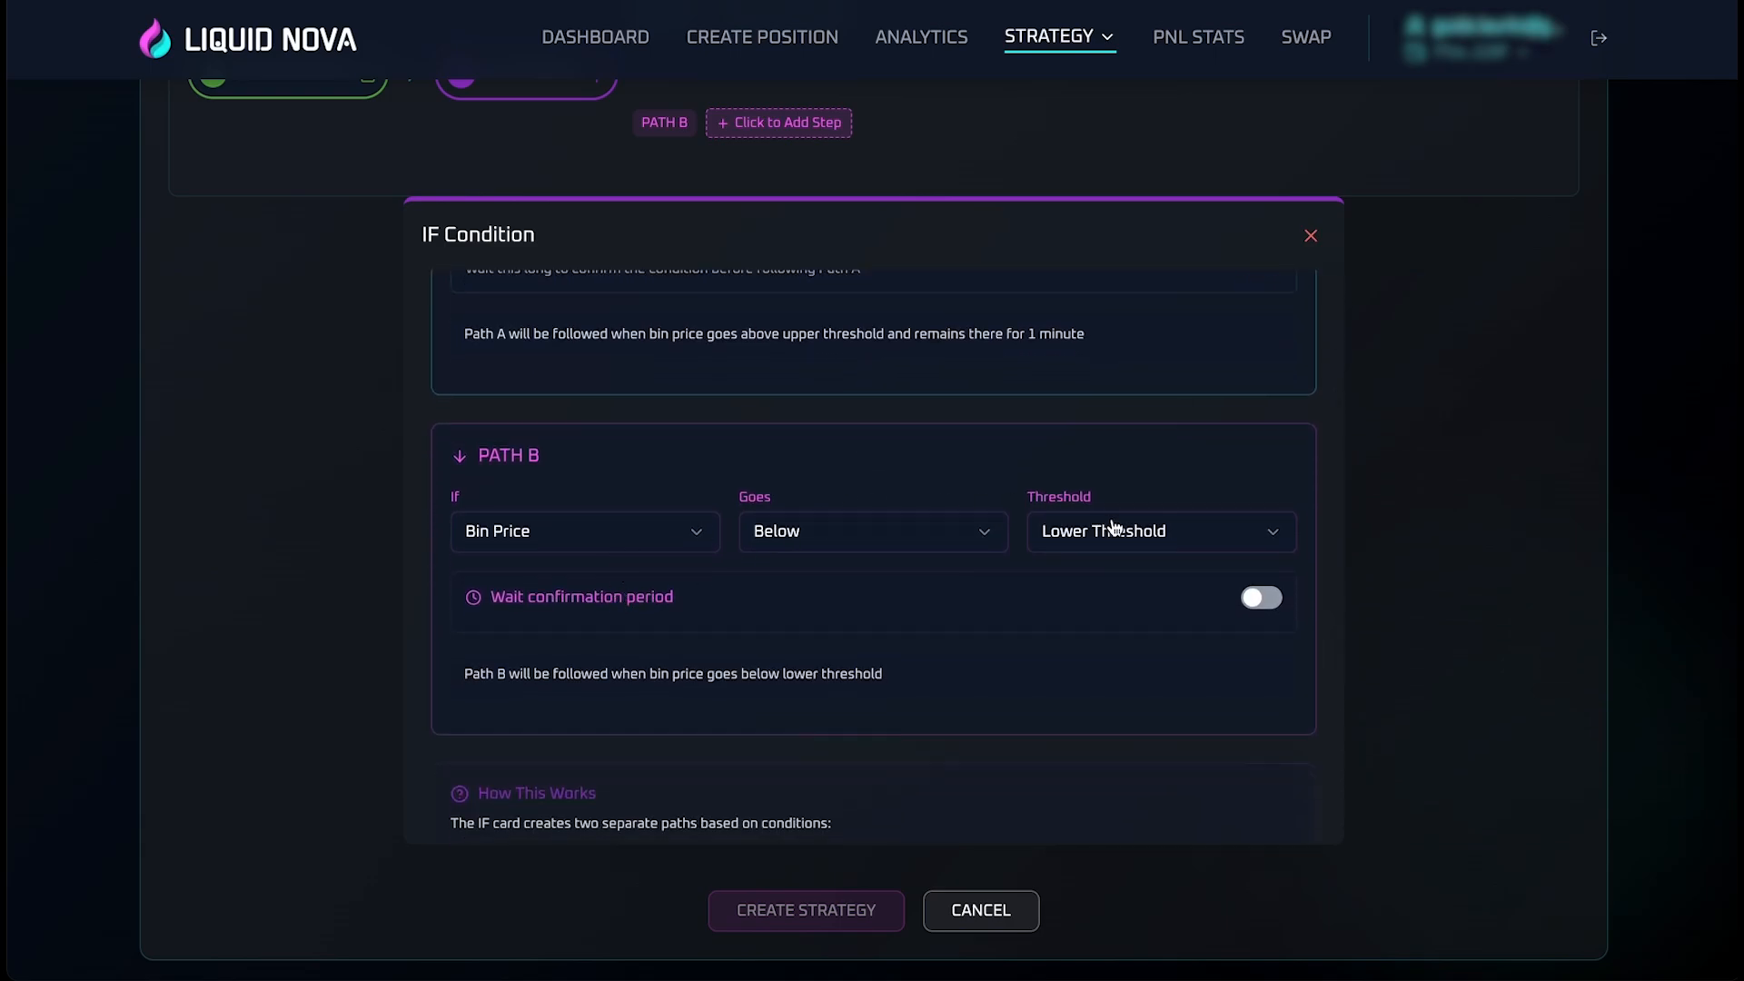
left_click(1261, 600)
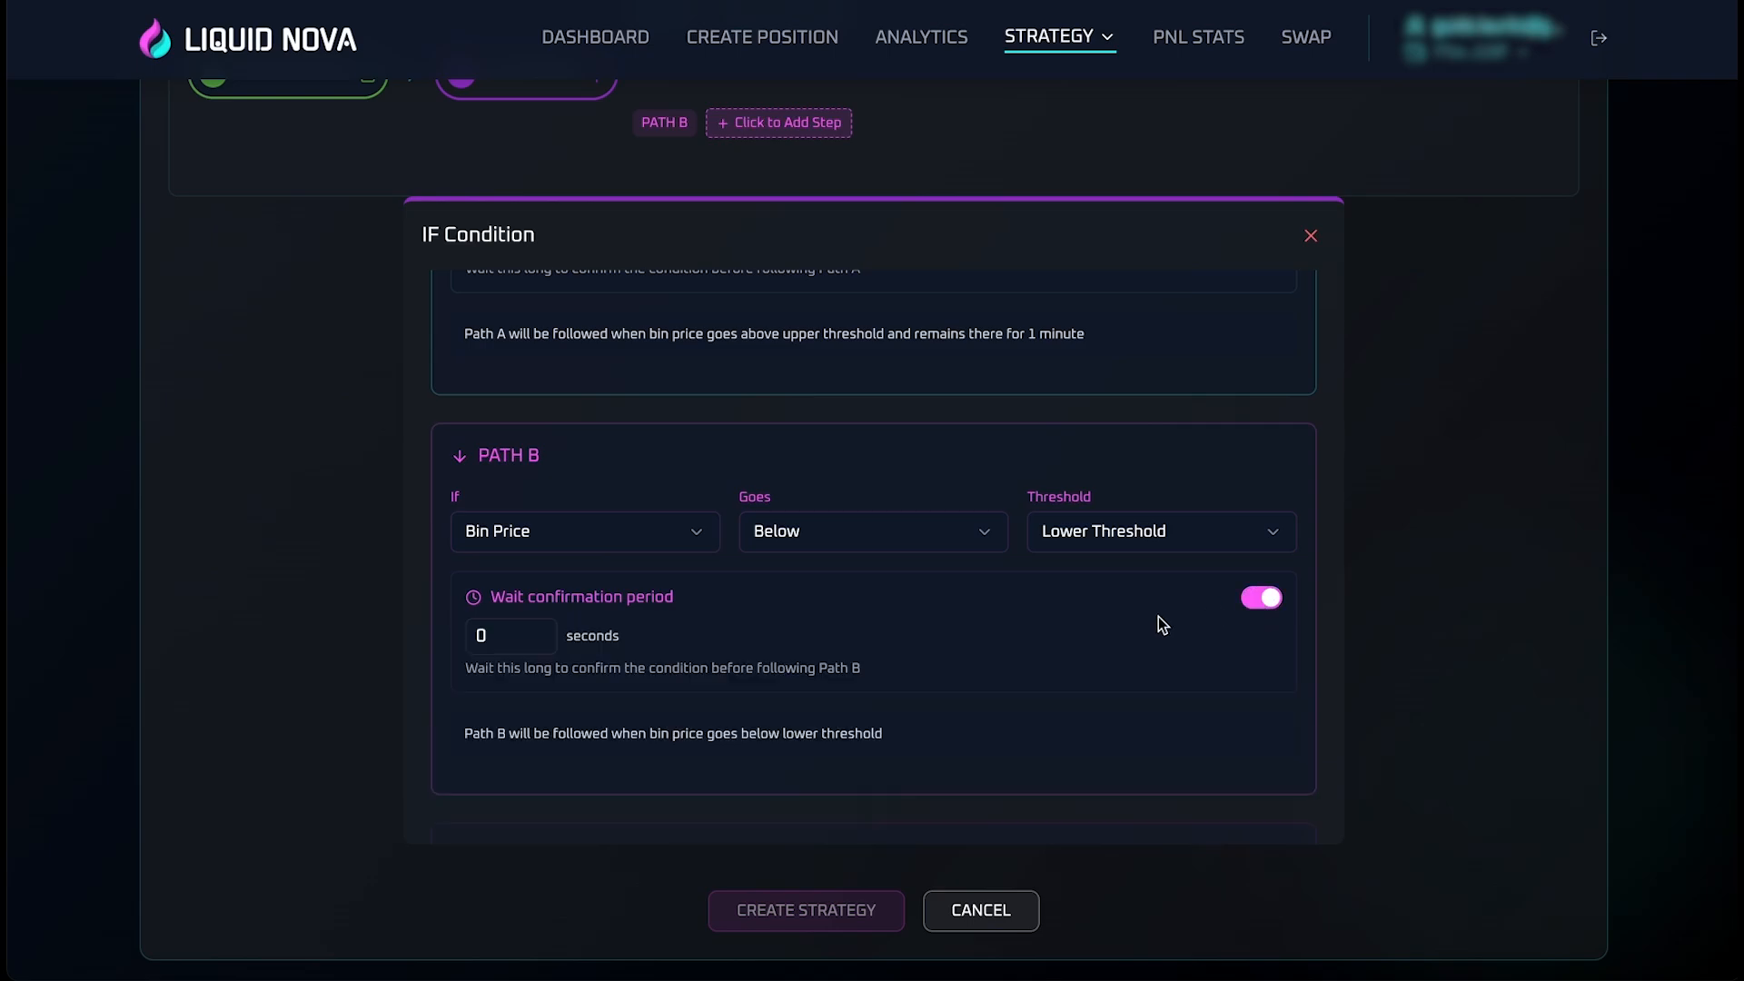
scroll(1061, 644, "down", 1)
left_click(496, 535)
double_click(496, 535)
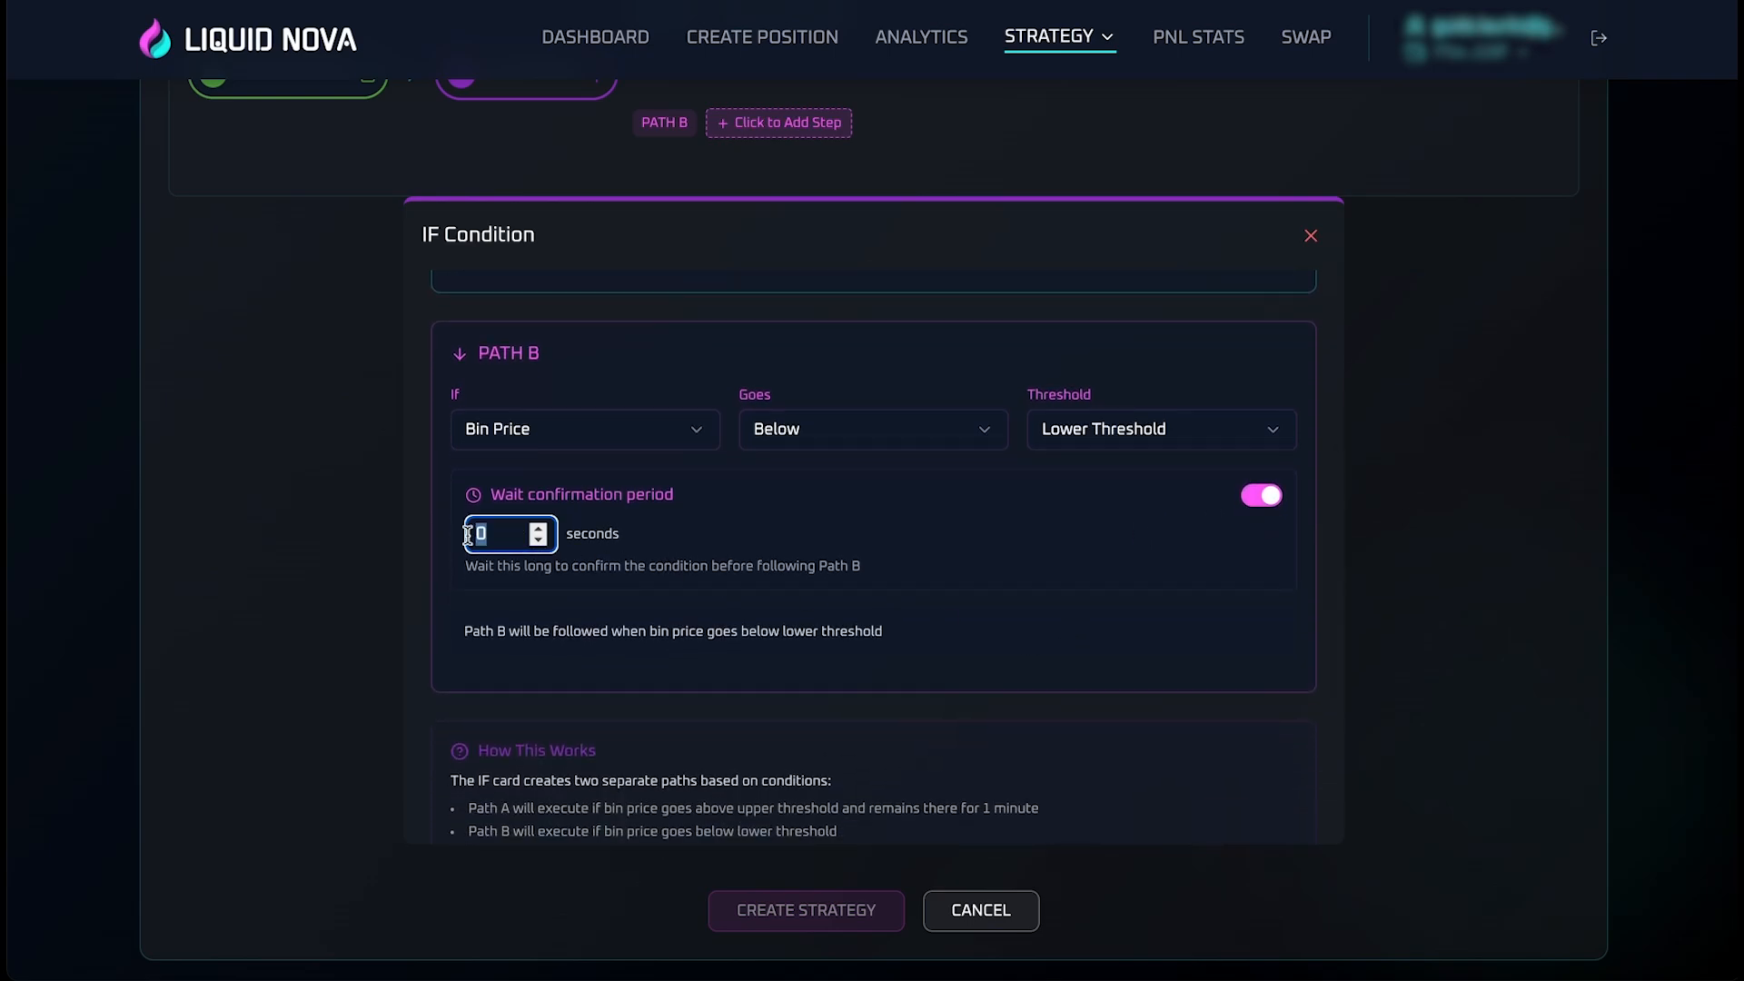
type("60")
left_click(859, 566)
scroll(981, 608, "down", 4)
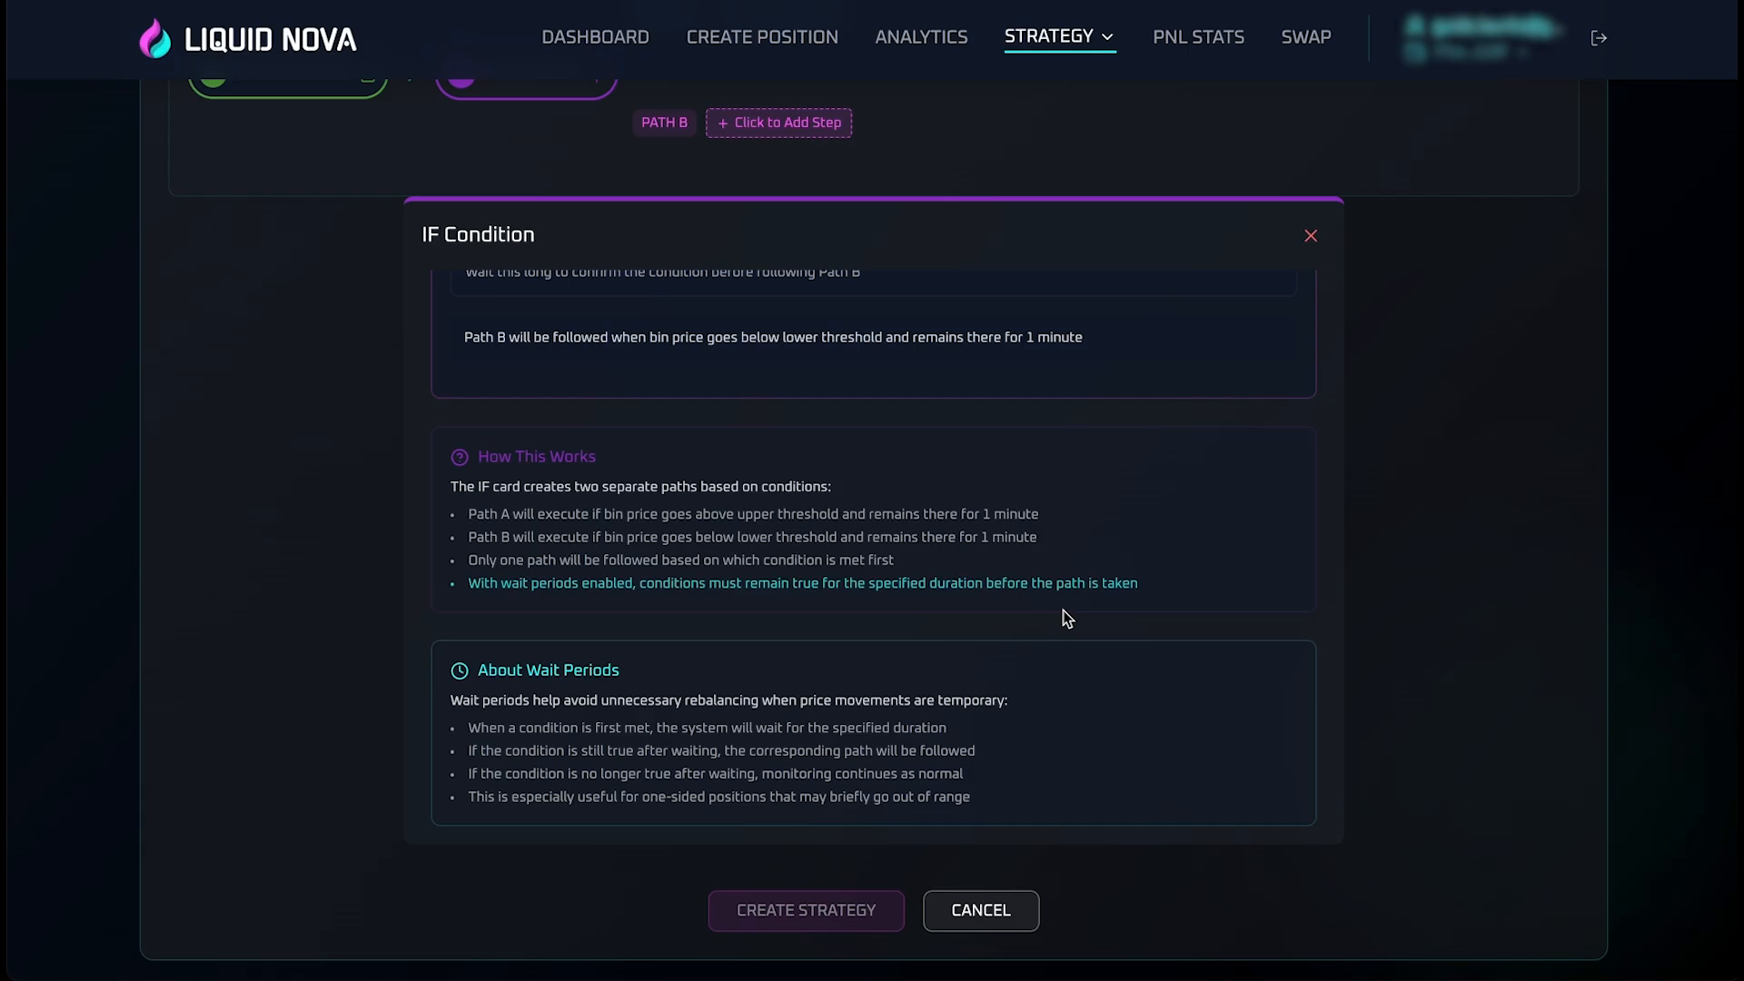
Add a Close Position step to Path A and set its close trigger to None (Immediate)
scroll(1123, 580, "up", 8)
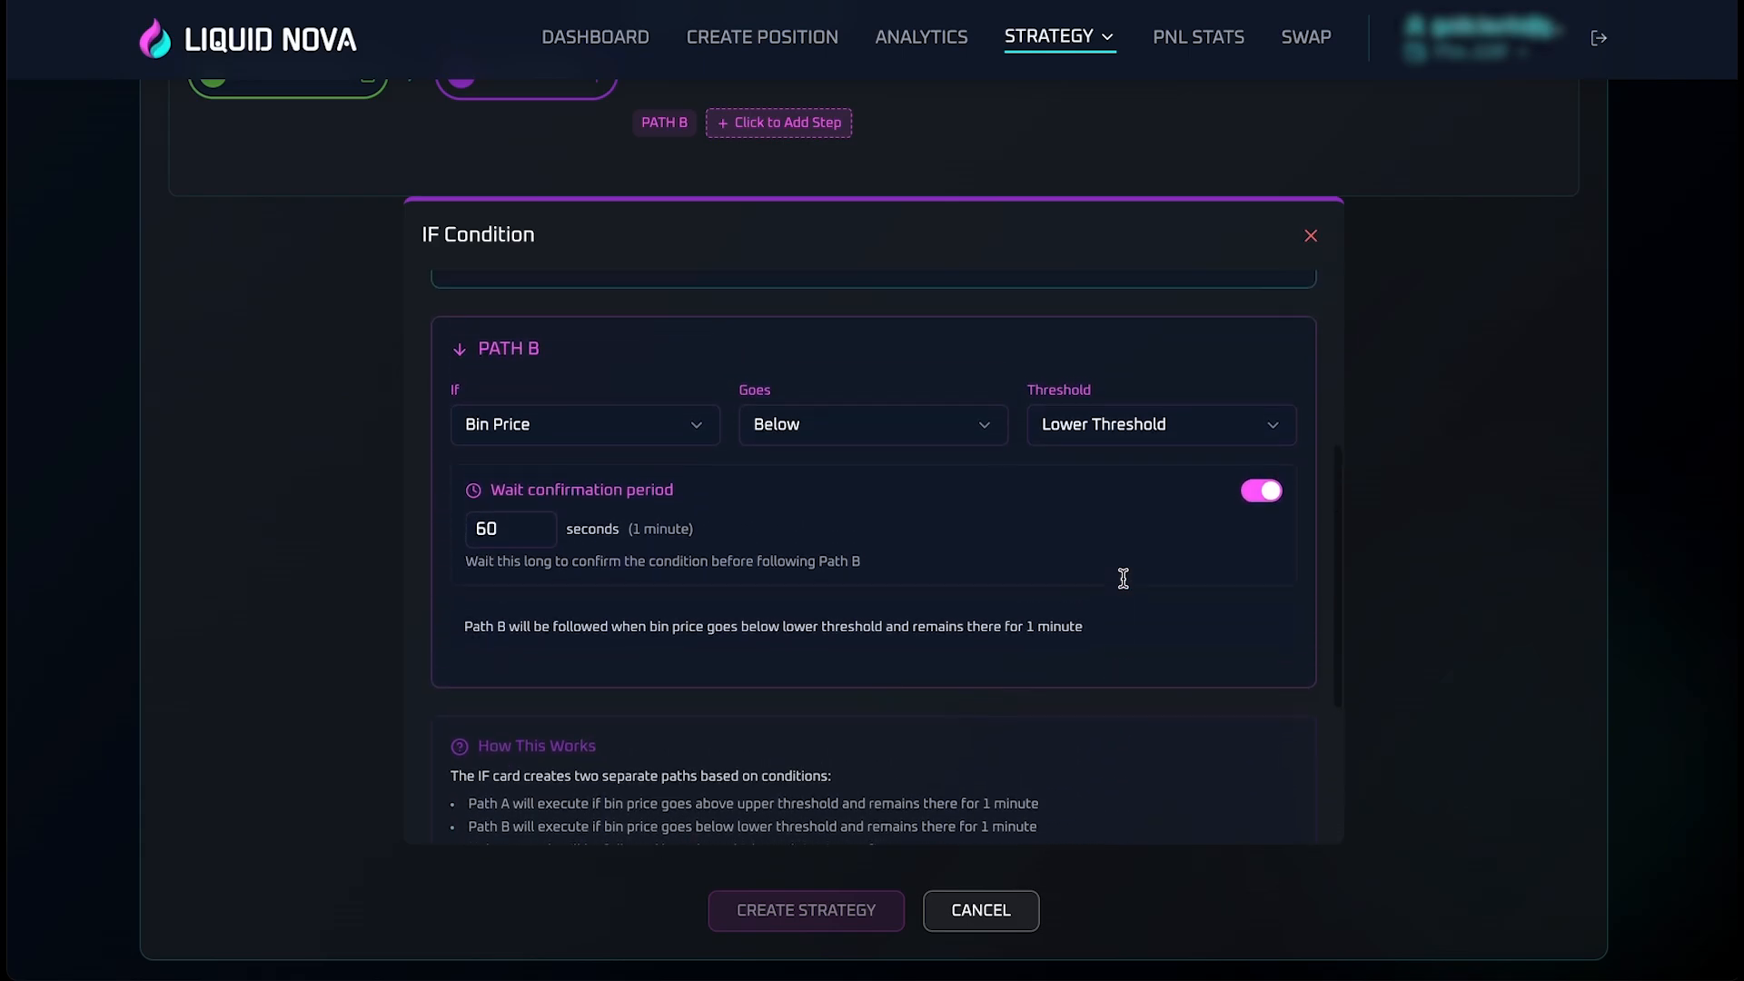
scroll(1123, 578, "up", 3)
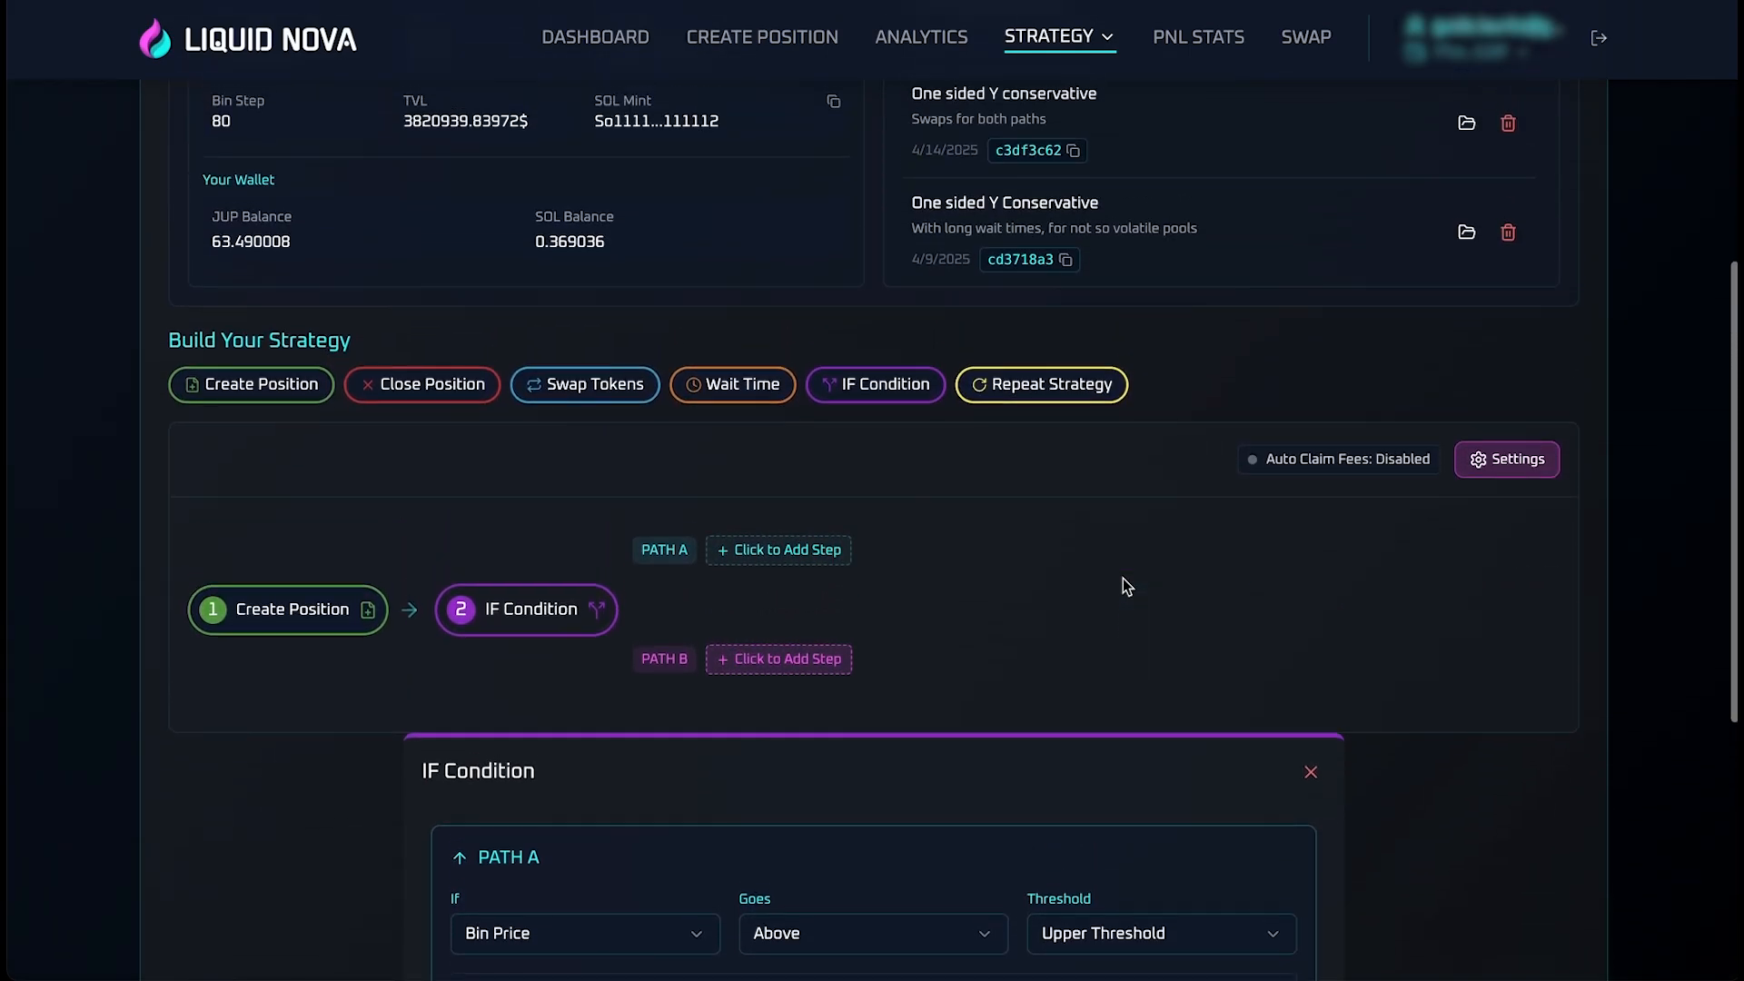
mouse_move(513, 581)
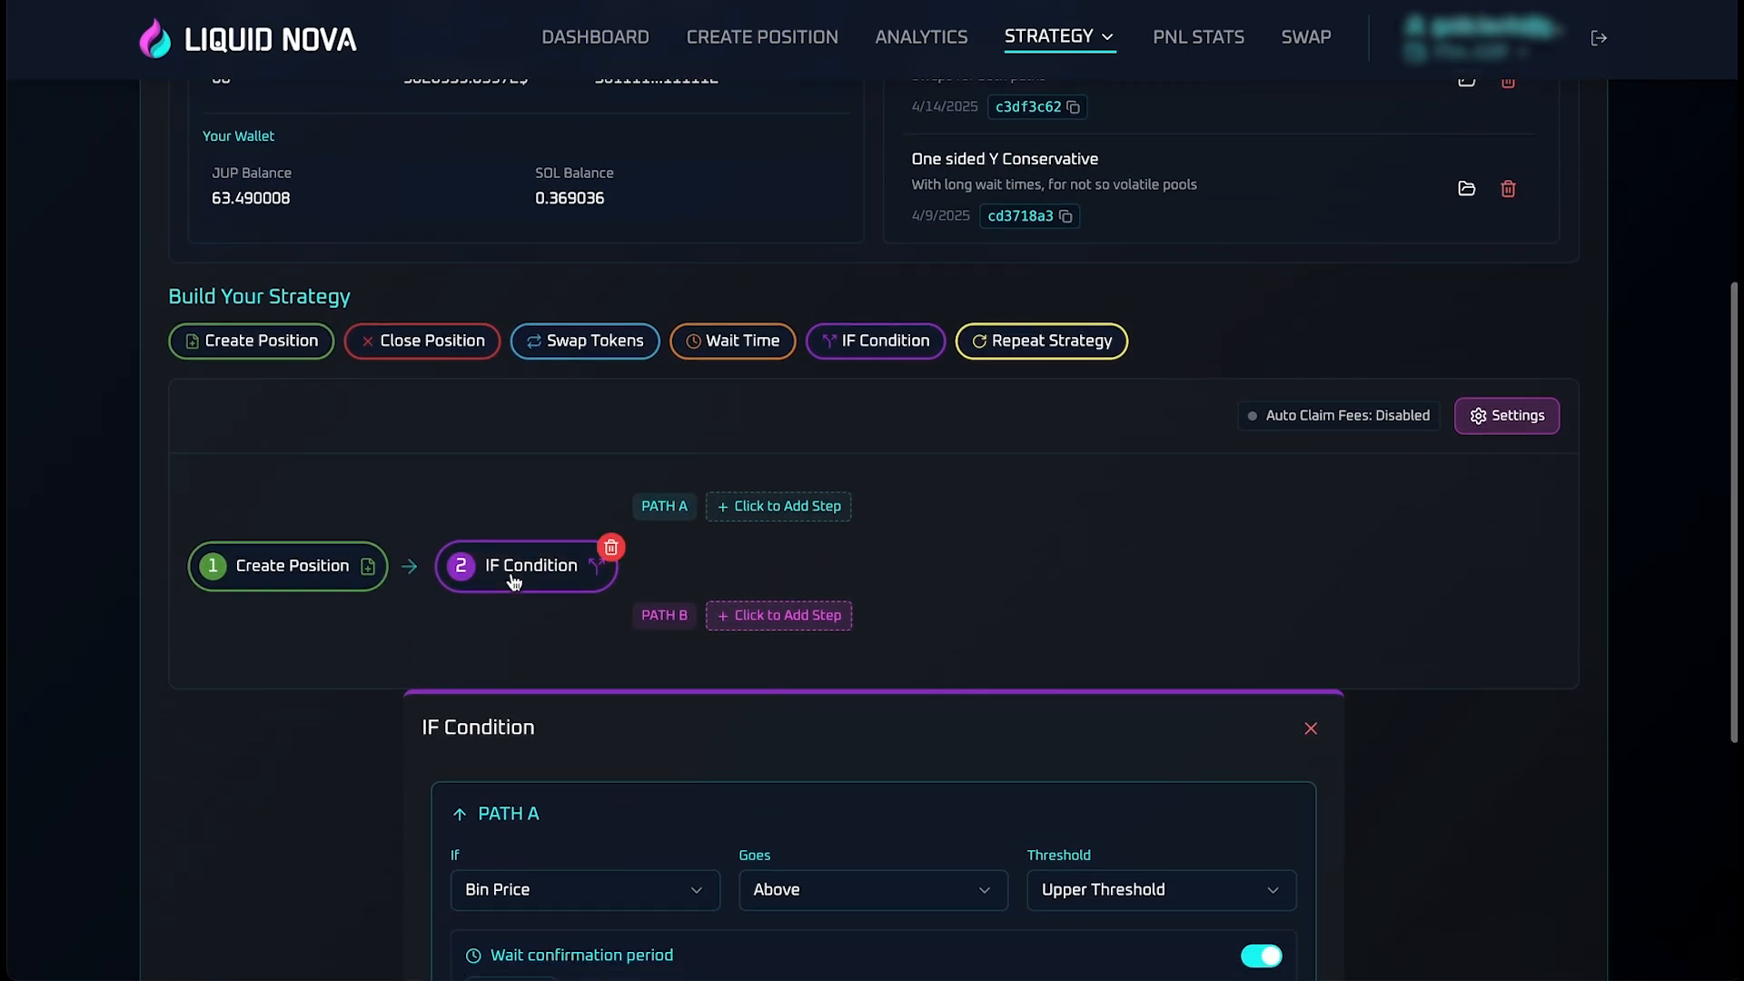
left_click(751, 514)
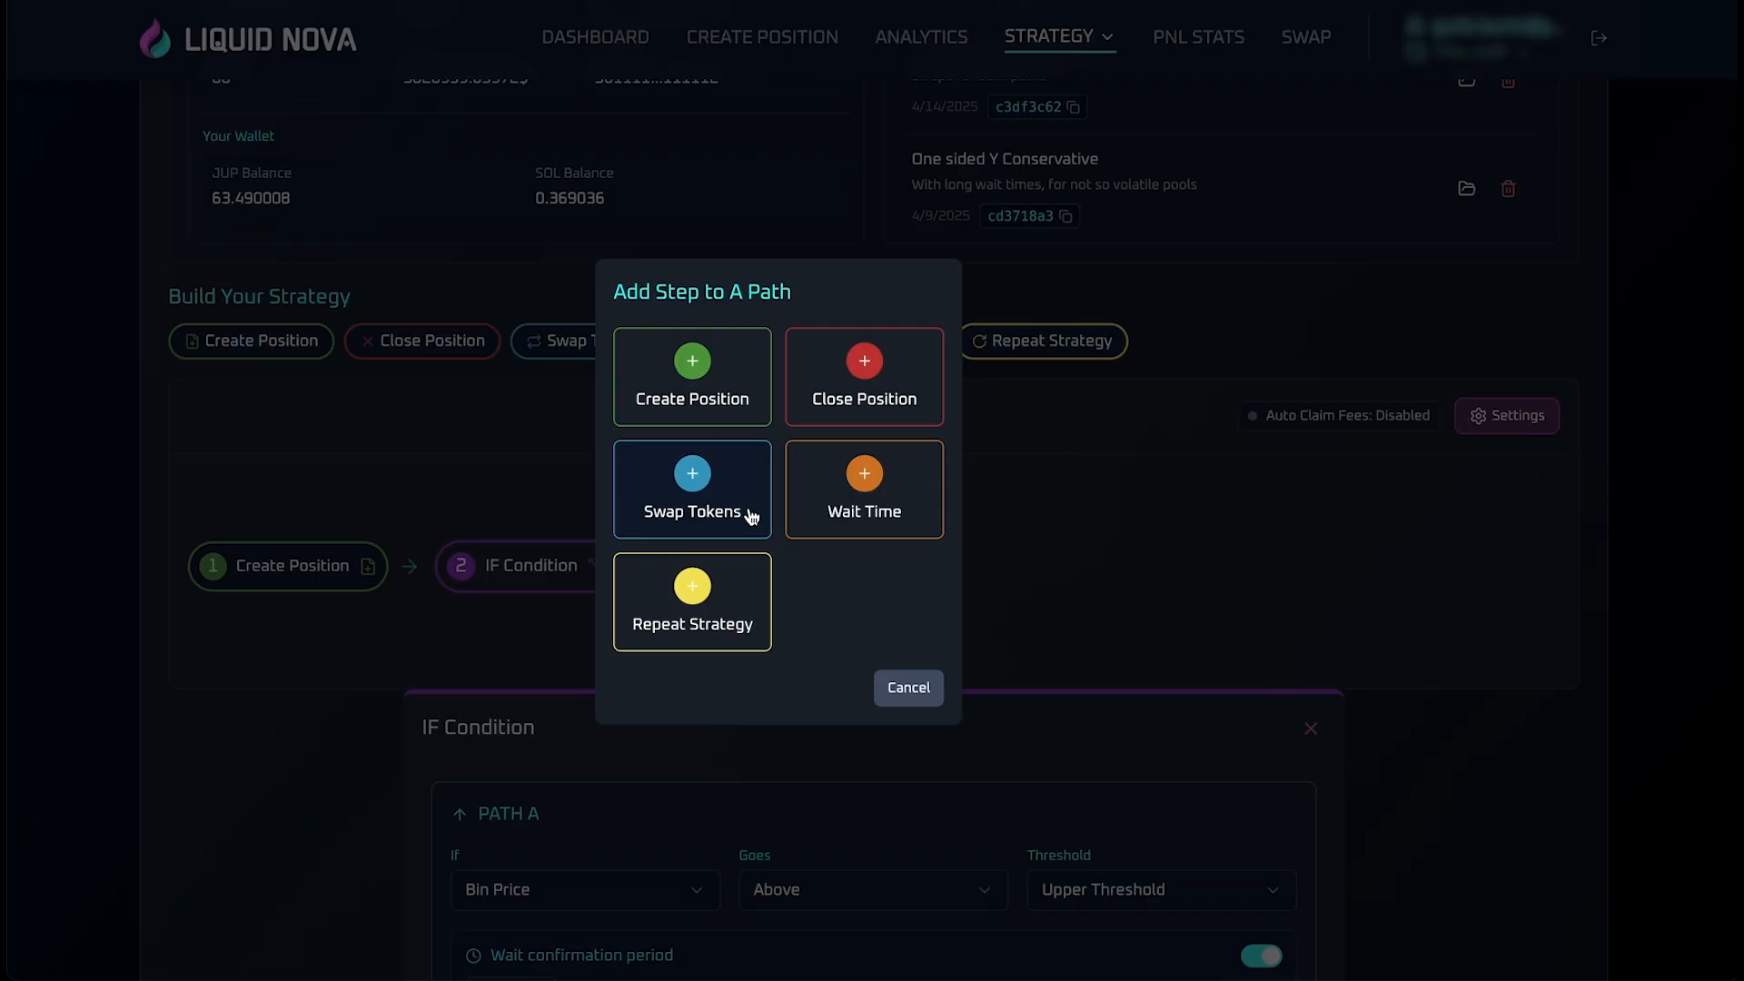
left_click(860, 393)
scroll(963, 595, "down", 4)
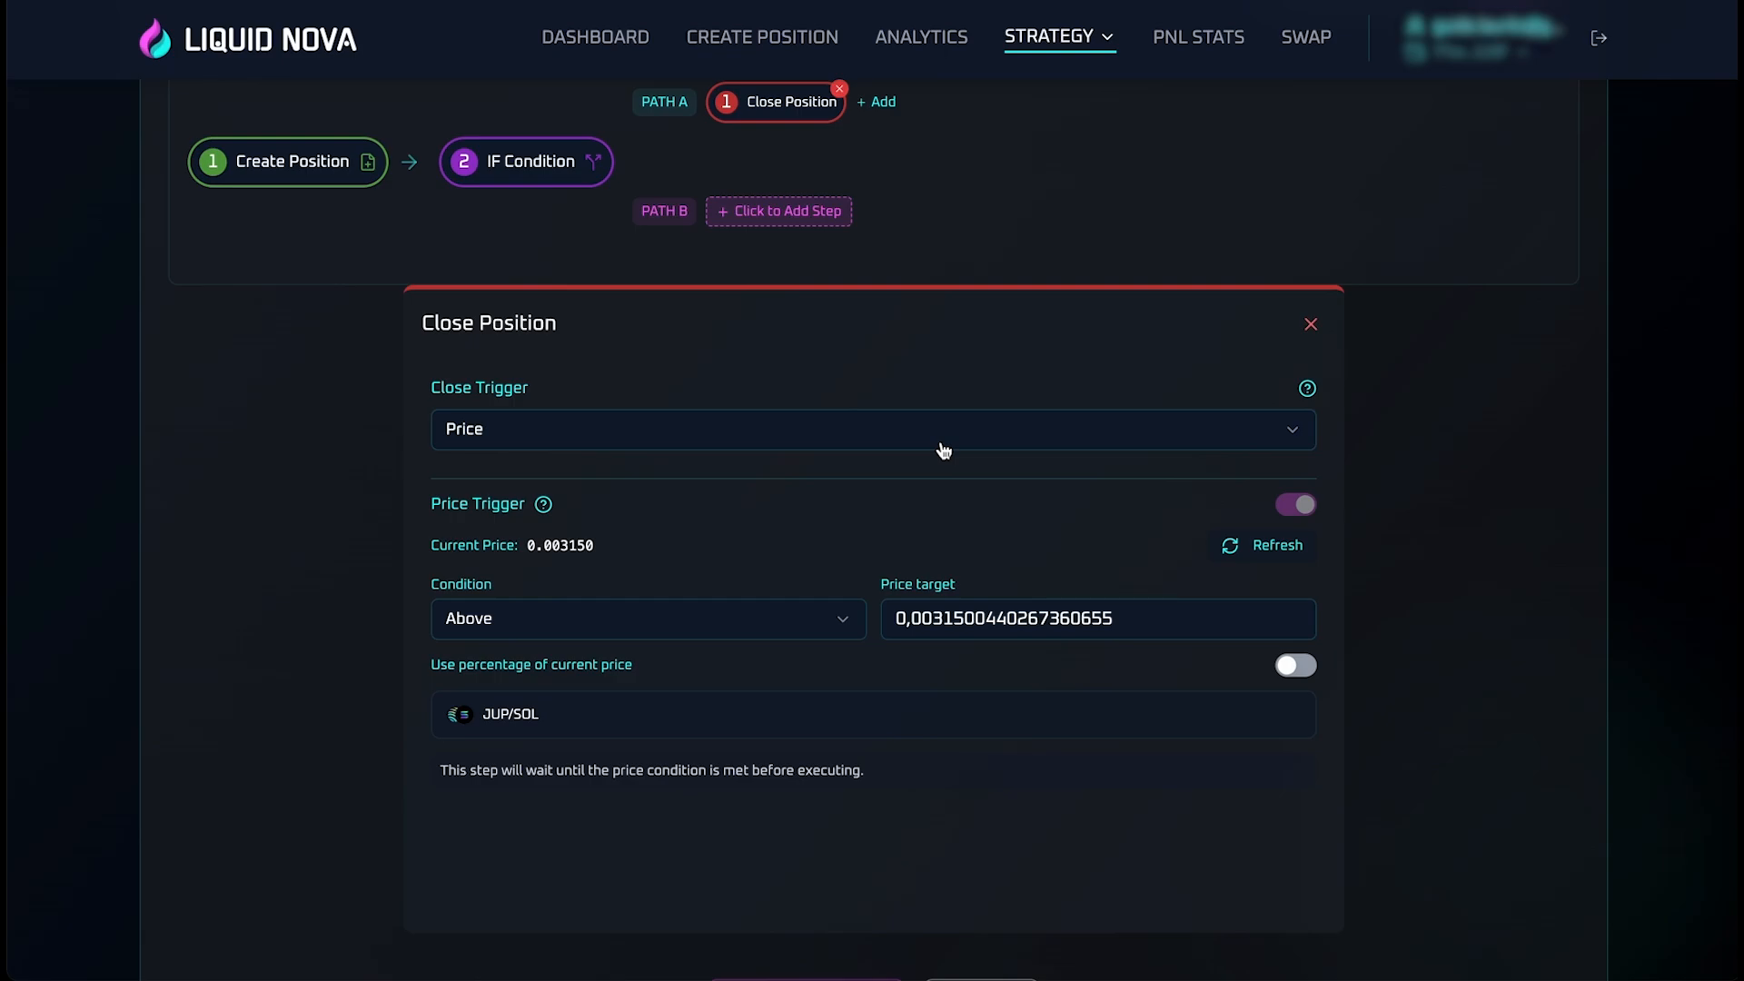
left_click(827, 435)
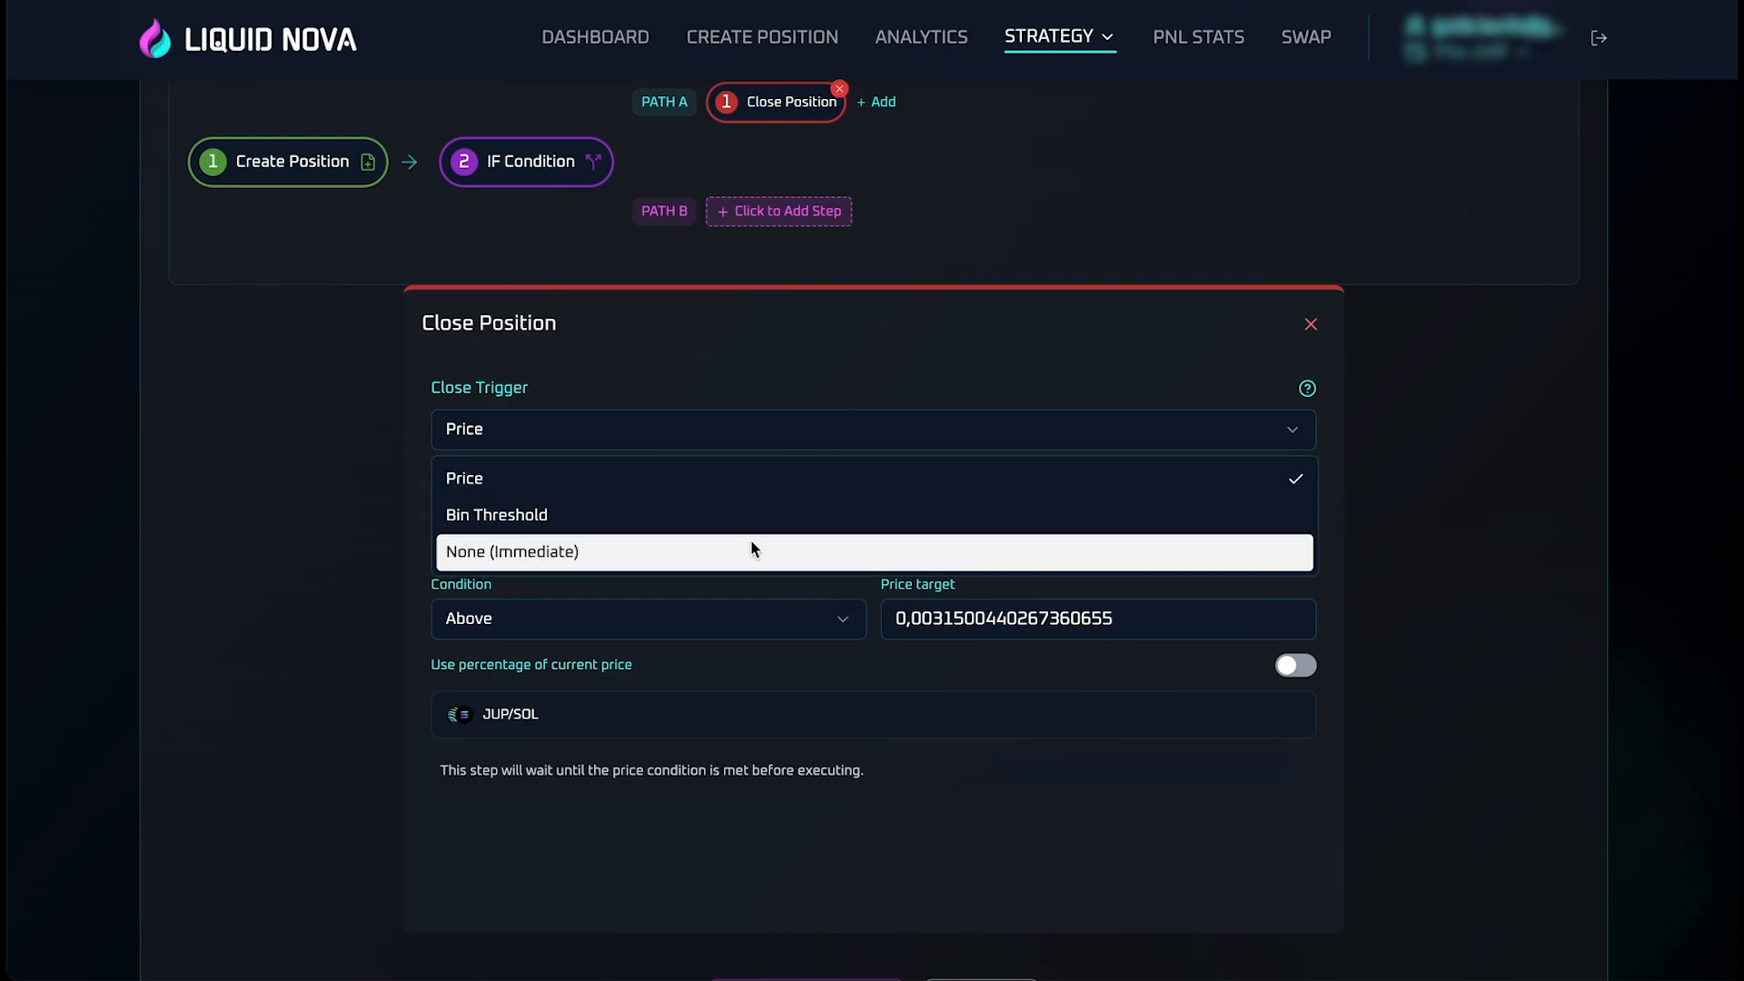
left_click(750, 553)
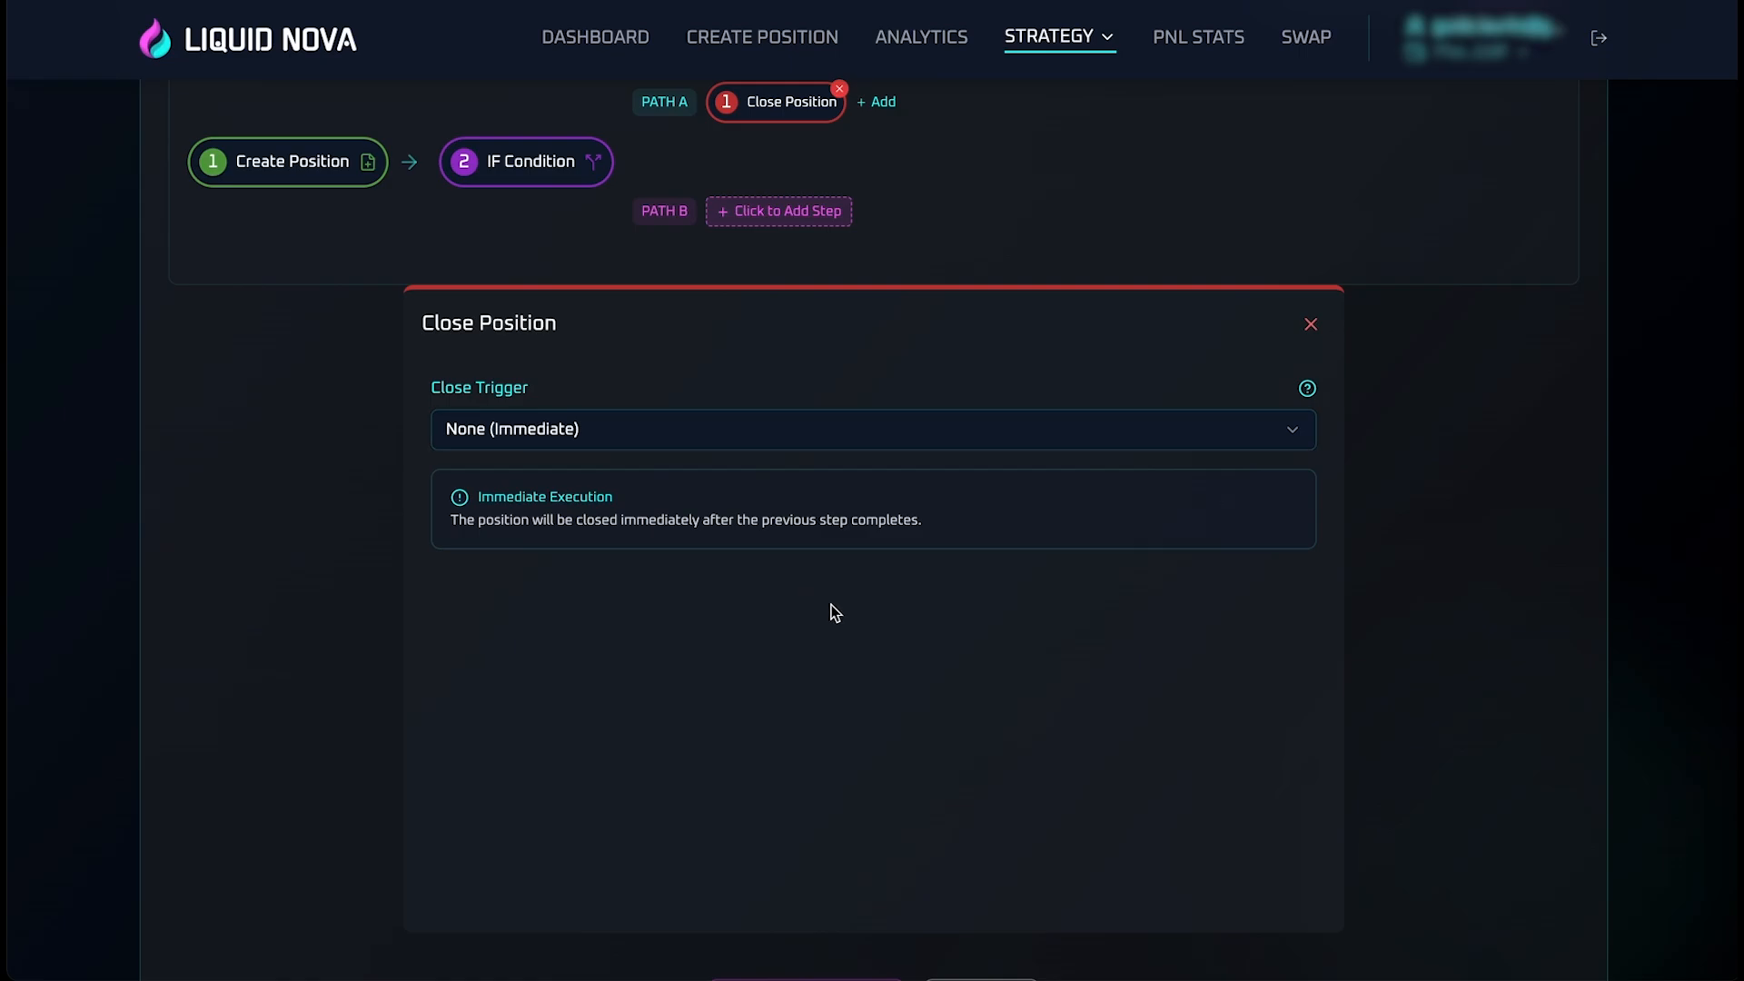
Add a Swap Tokens step after Close Position in Path A and review its default settings
scroll(831, 612, "up", 2)
scroll(831, 614, "up", 2)
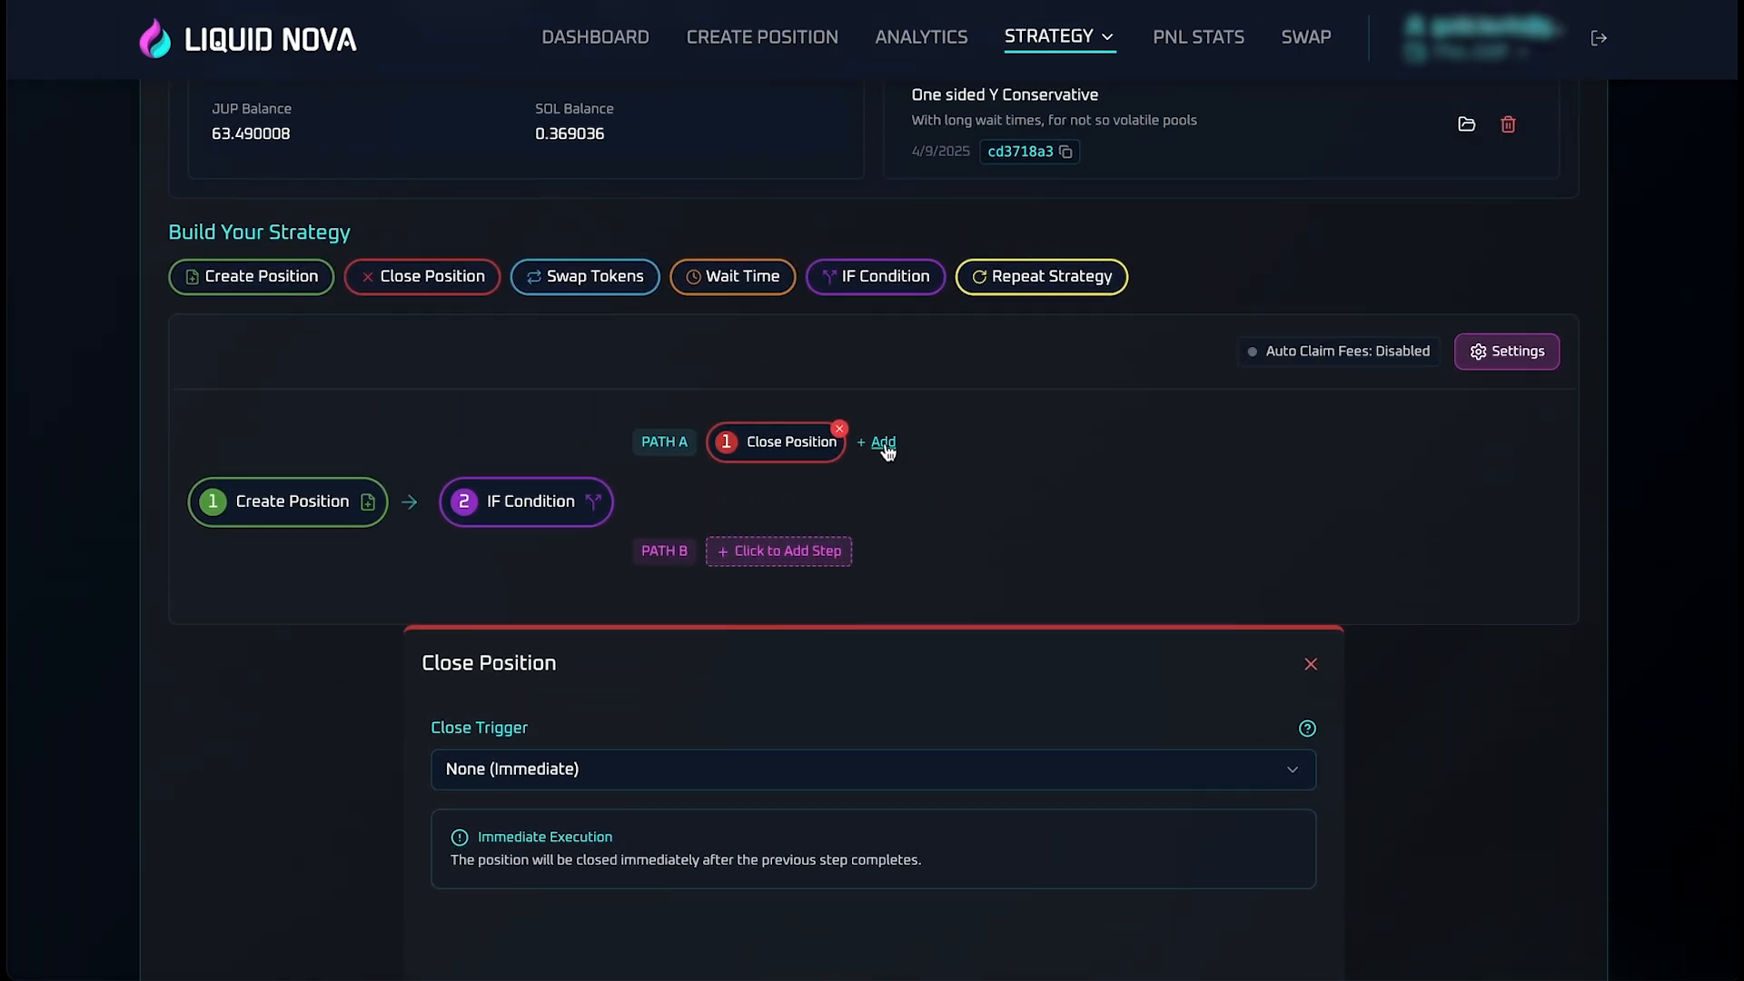
left_click(888, 452)
left_click(791, 455)
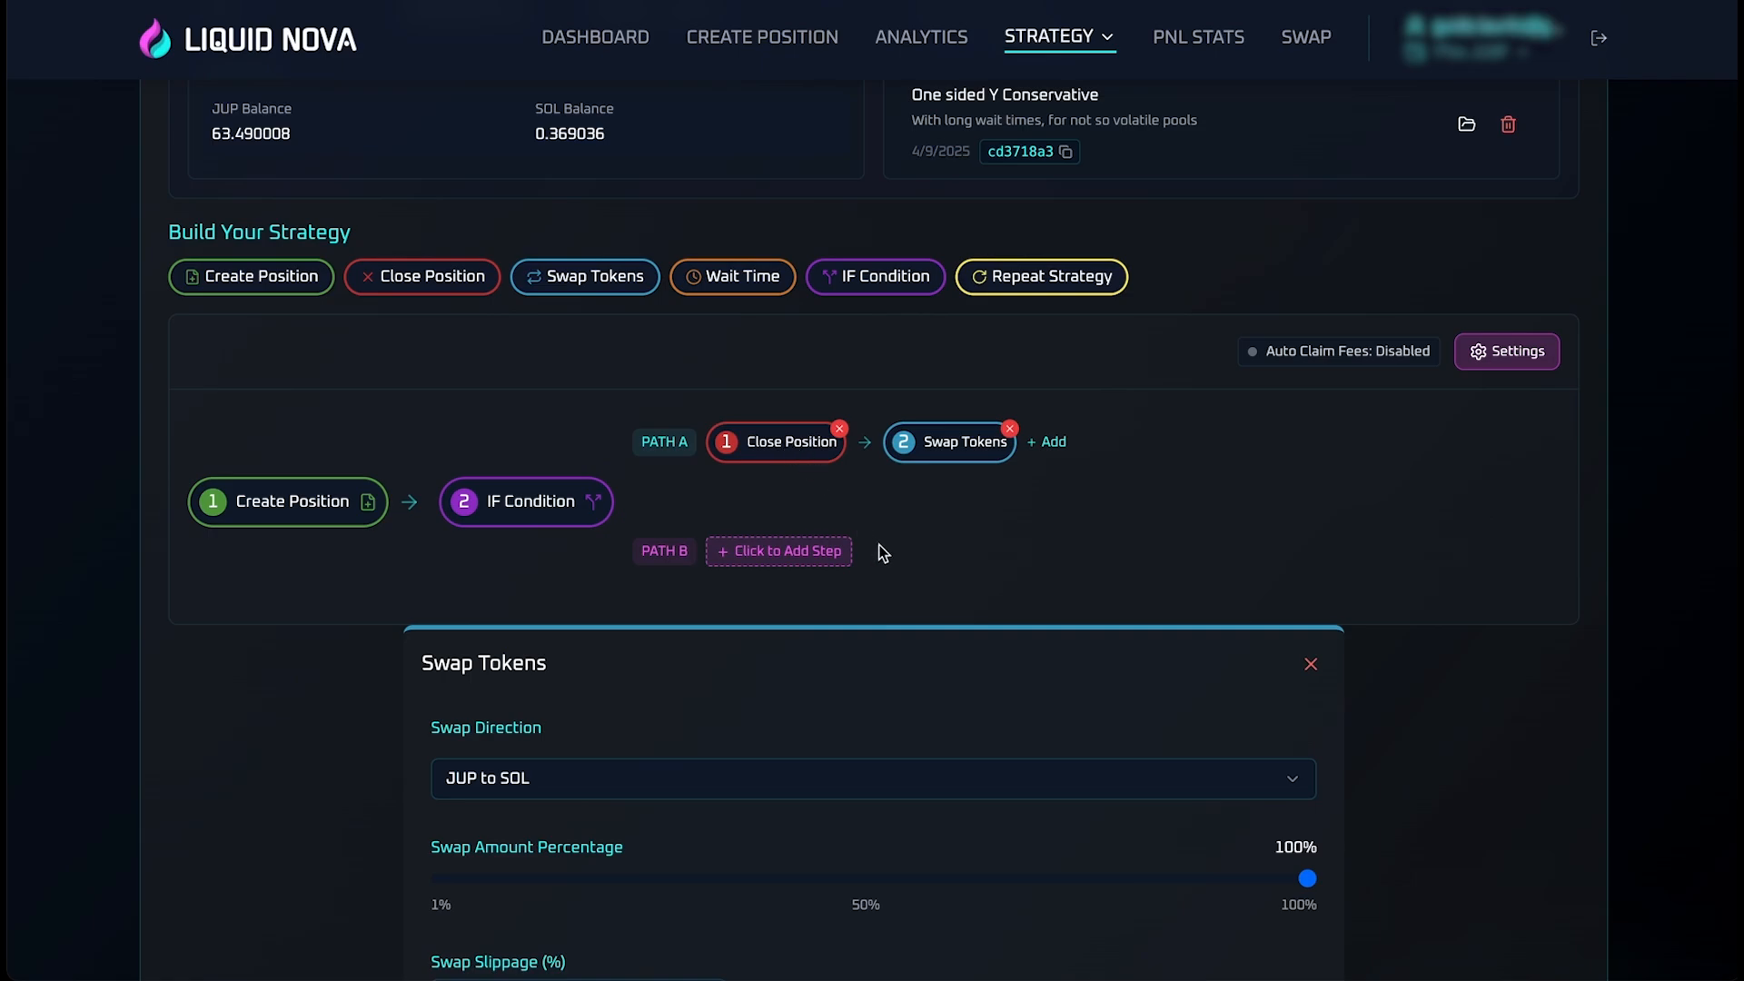
scroll(883, 553, "down", 2)
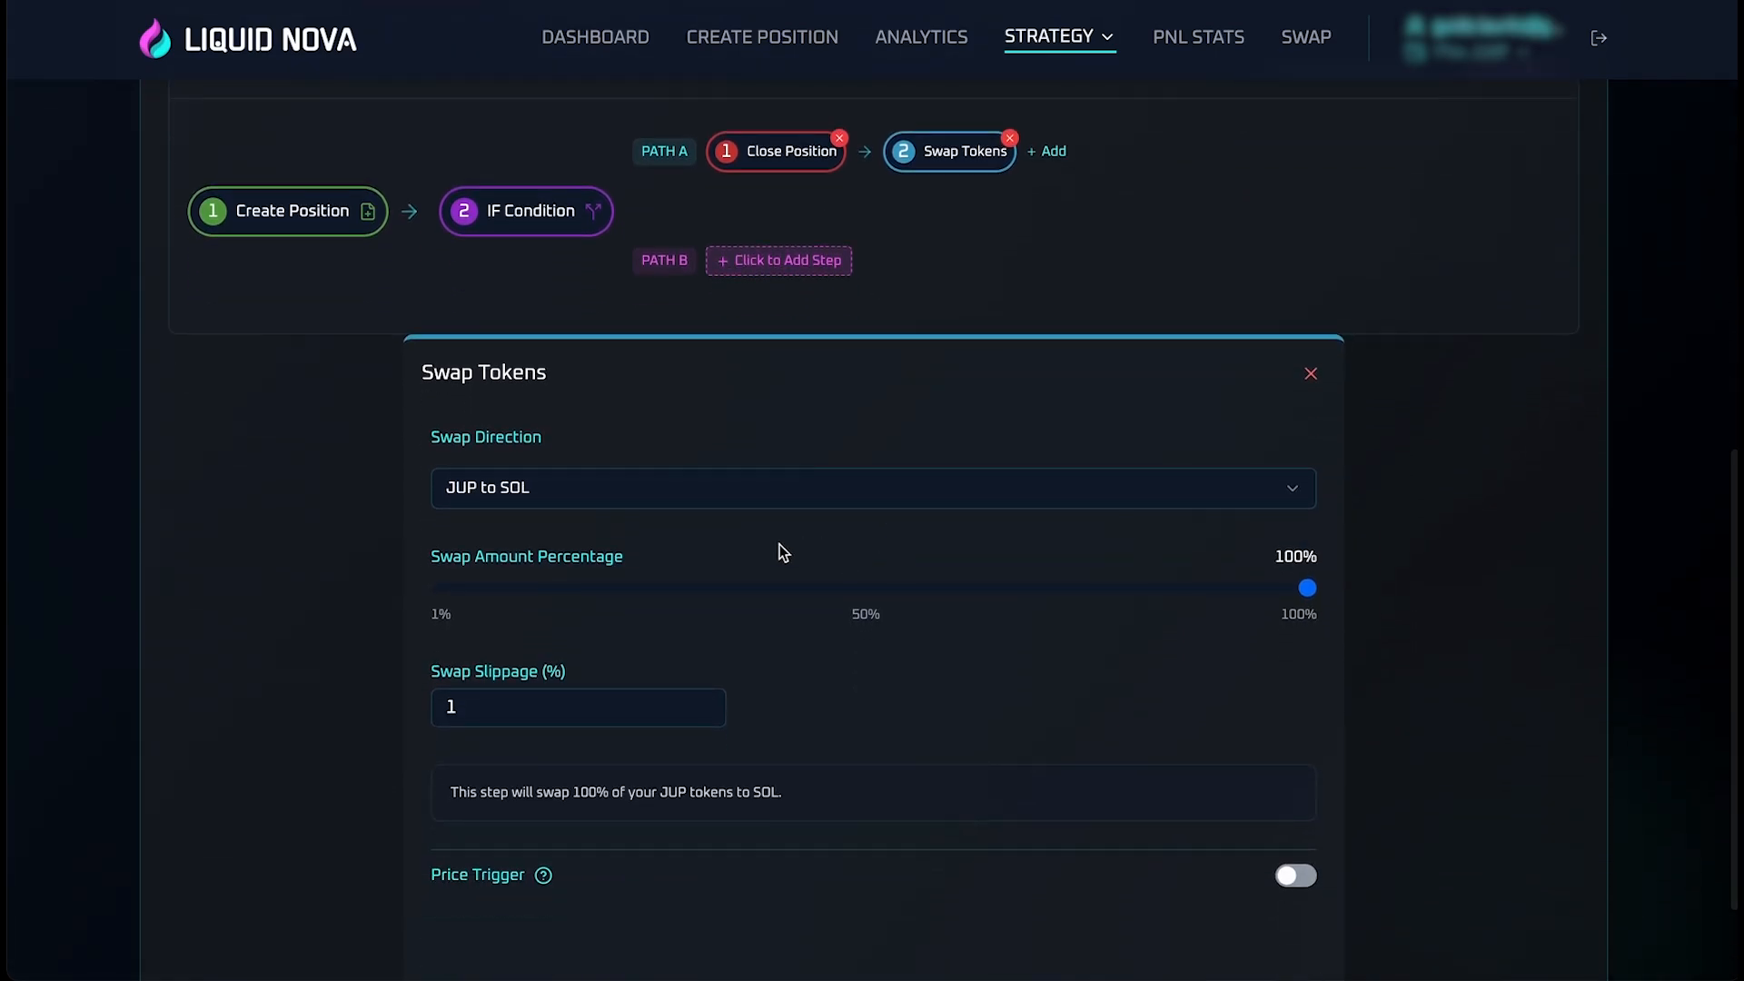
scroll(865, 536, "down", 1)
scroll(866, 539, "down", 1)
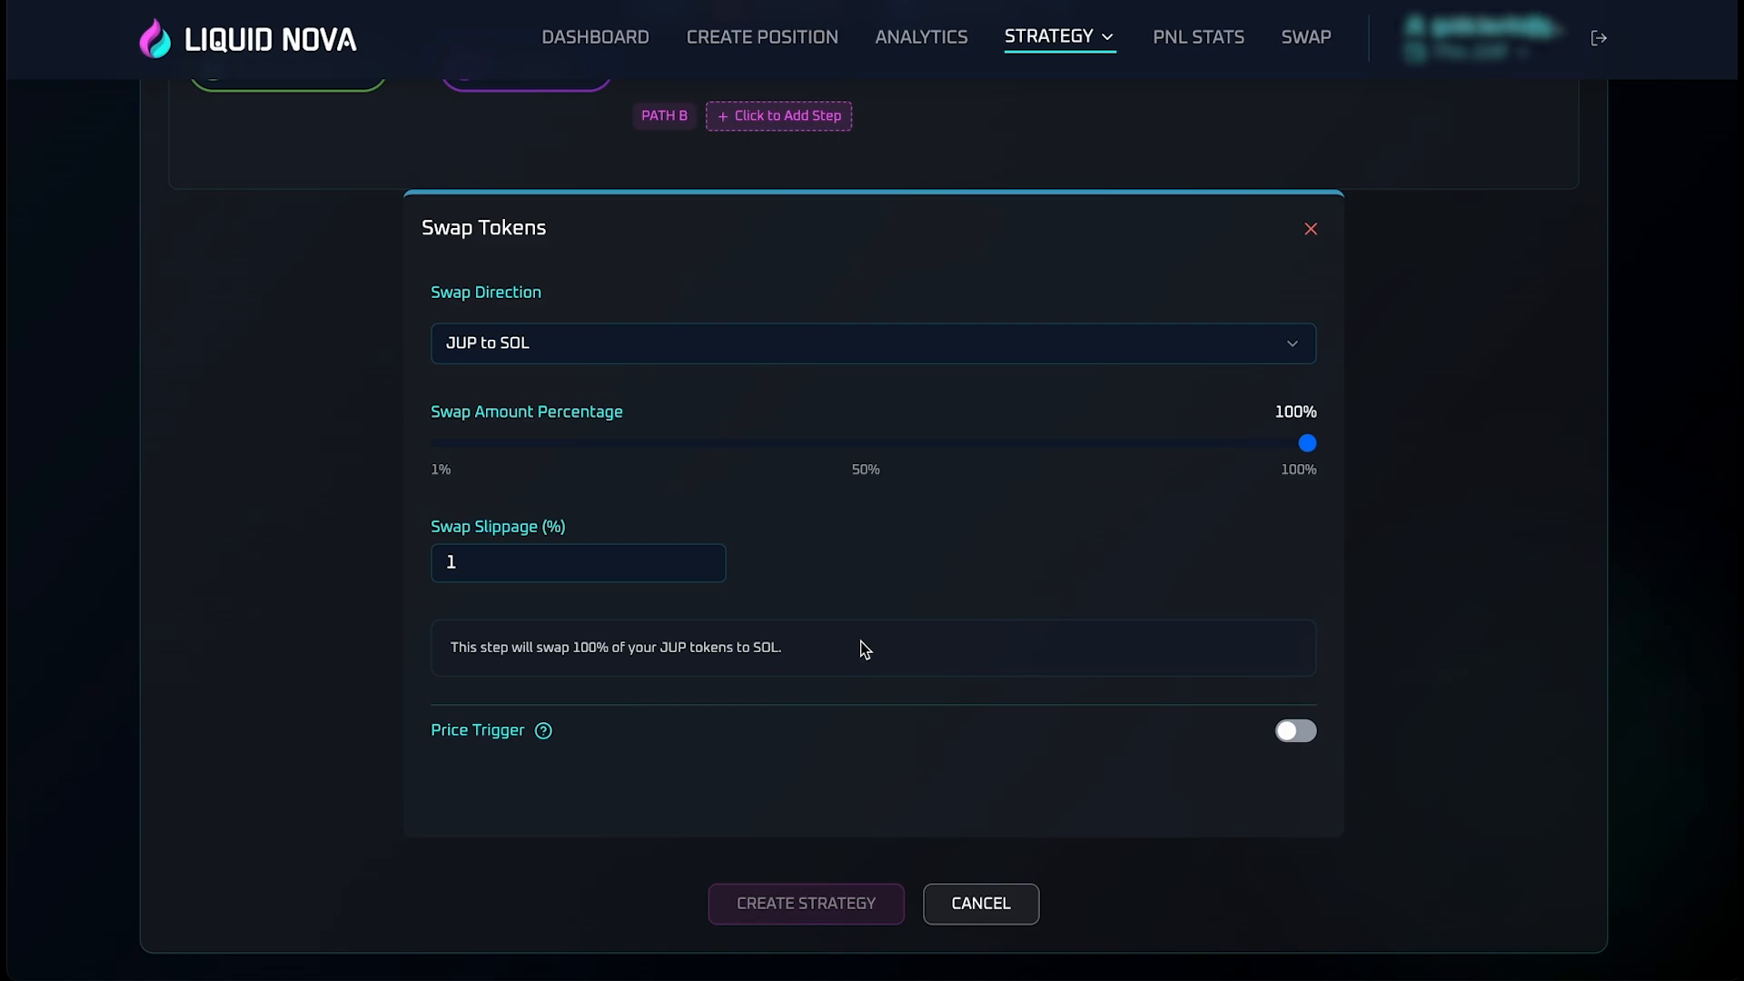
Check the swap's direction and price trigger options, and remove the Swap Tokens step from Path A
scroll(891, 526, "up", 1)
left_click(852, 355)
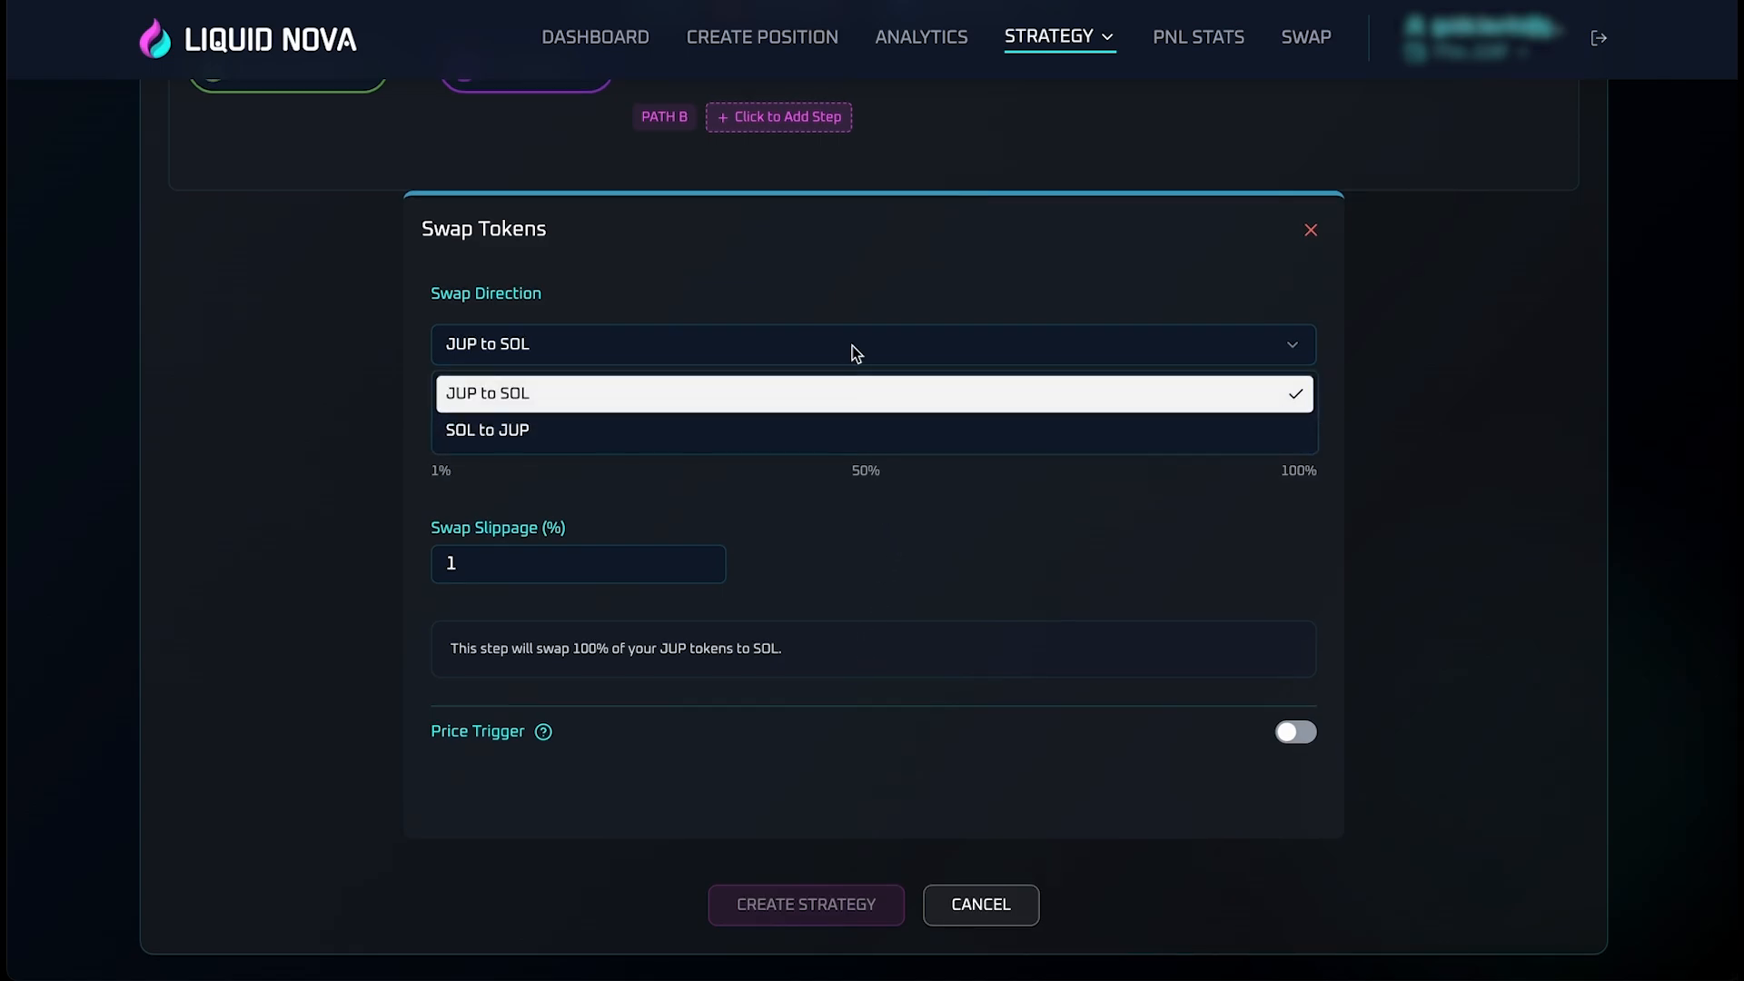
left_click(853, 347)
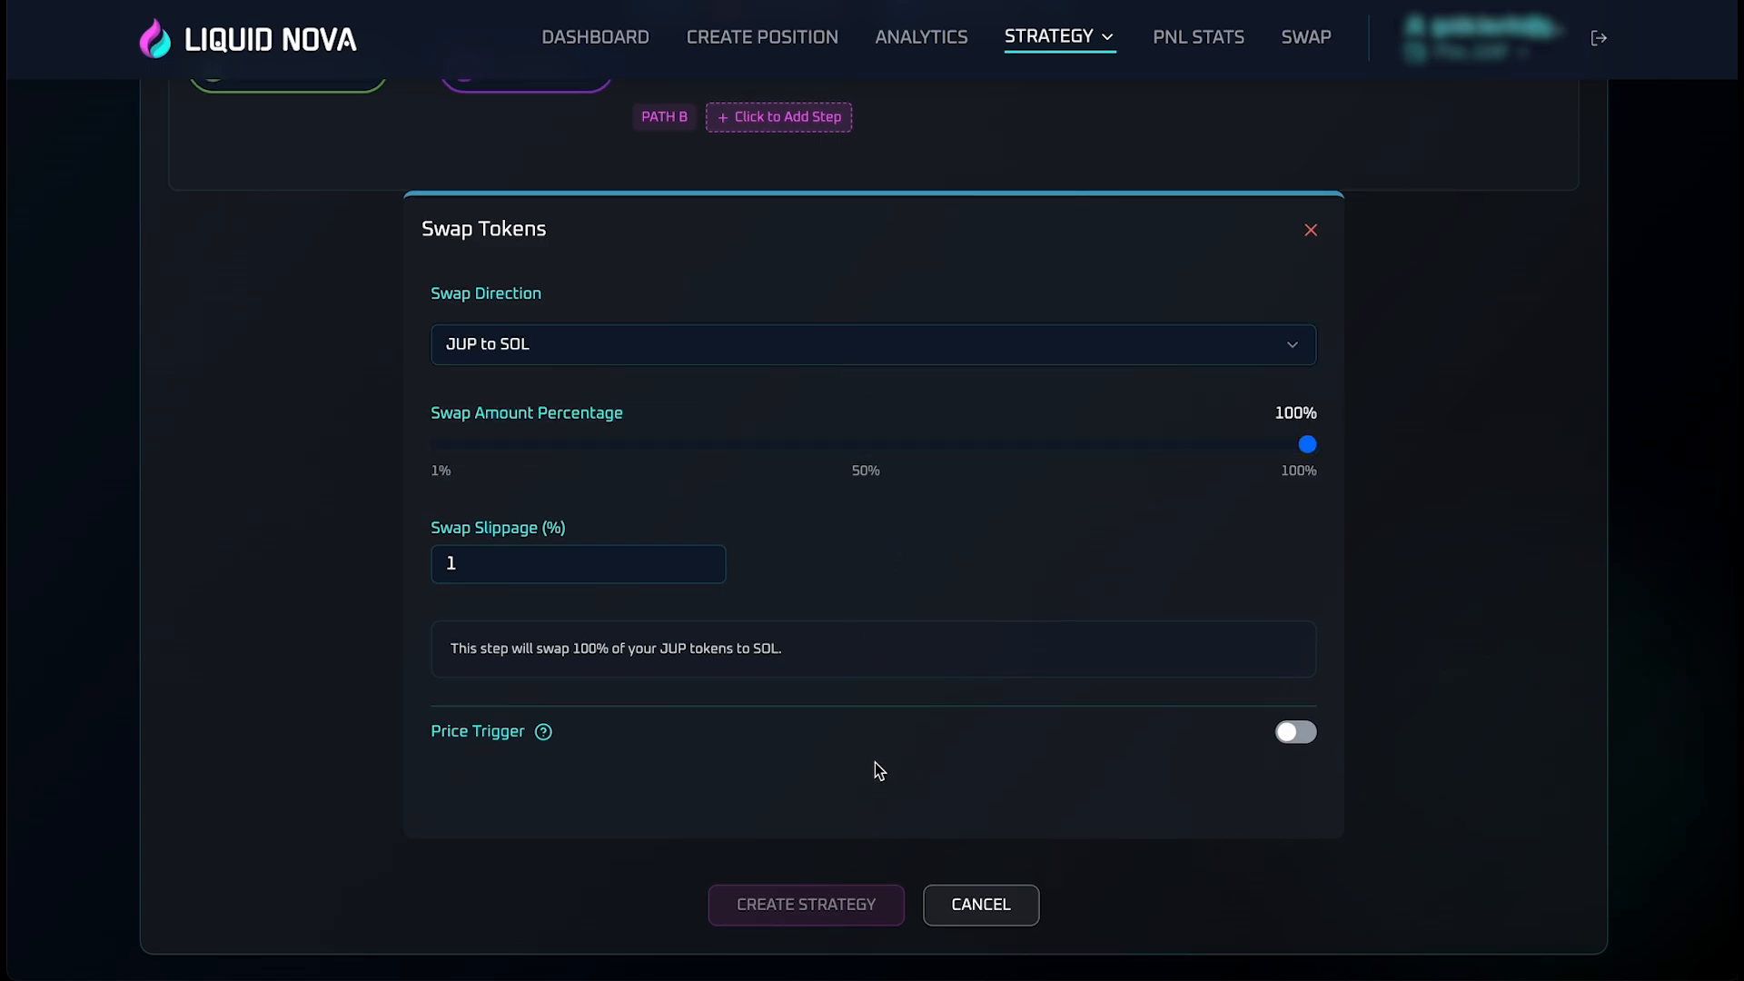
left_click(1290, 734)
scroll(1068, 716, "down", 3)
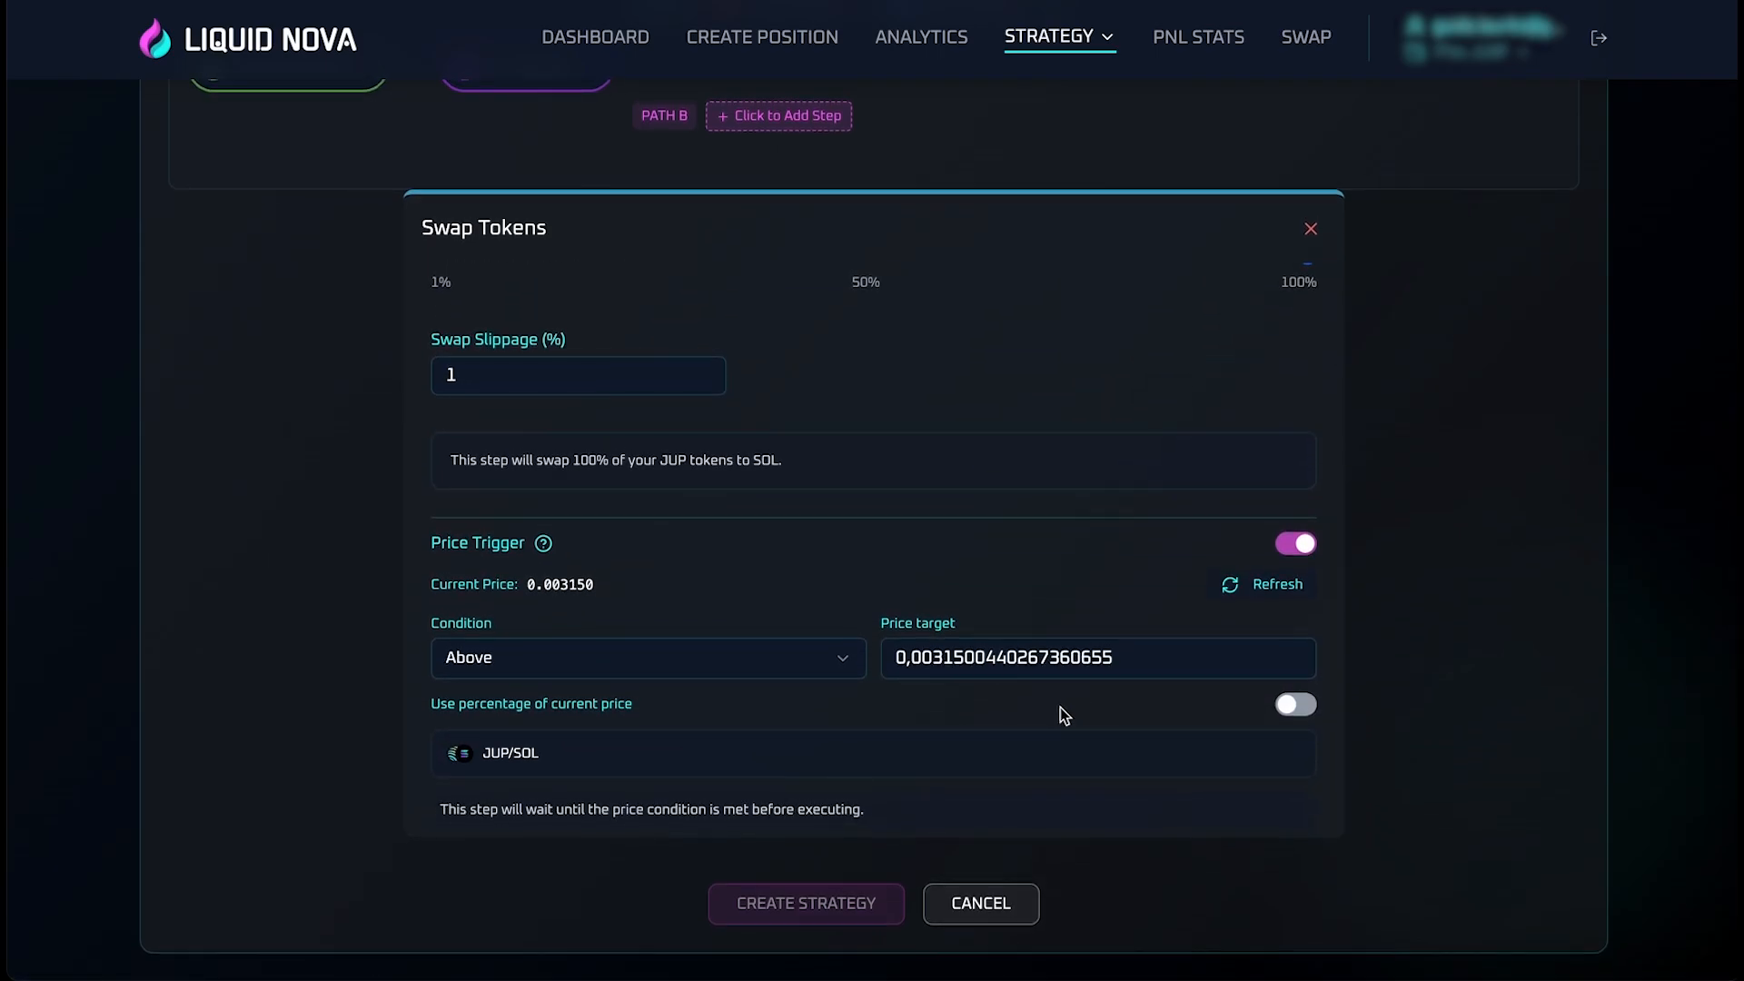
left_click(1291, 545)
scroll(1164, 491, "up", 6)
scroll(1129, 634, "down", 1)
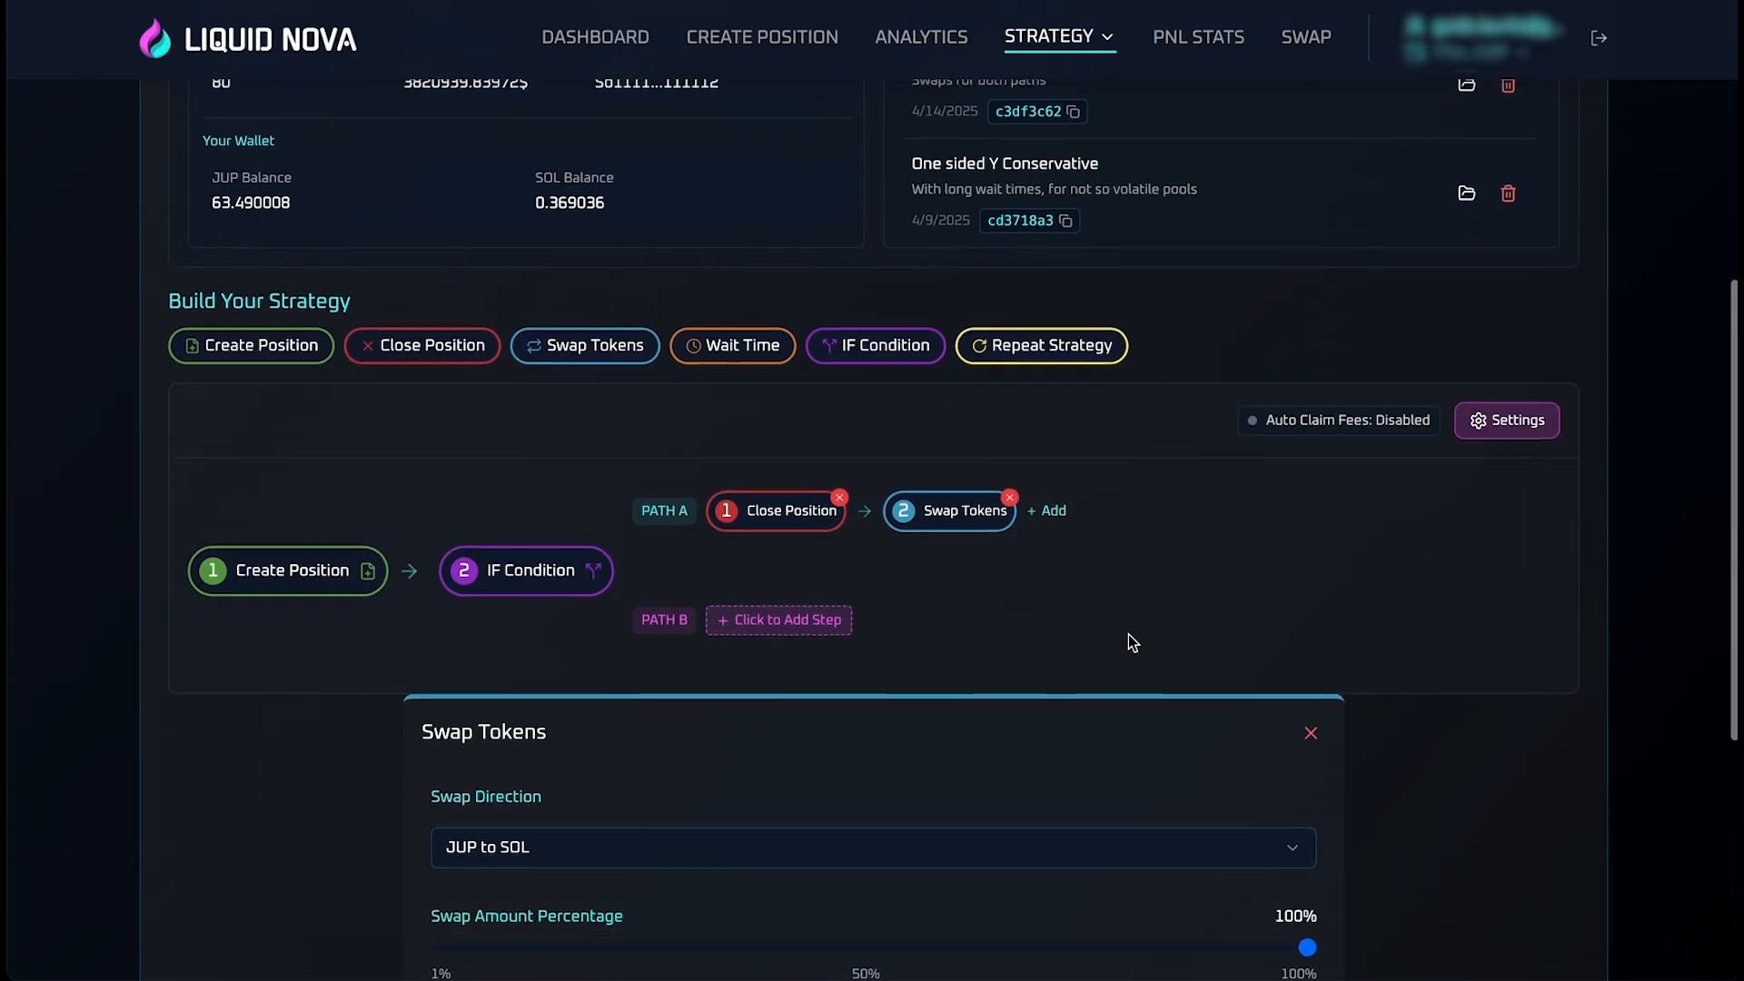
left_click(1011, 406)
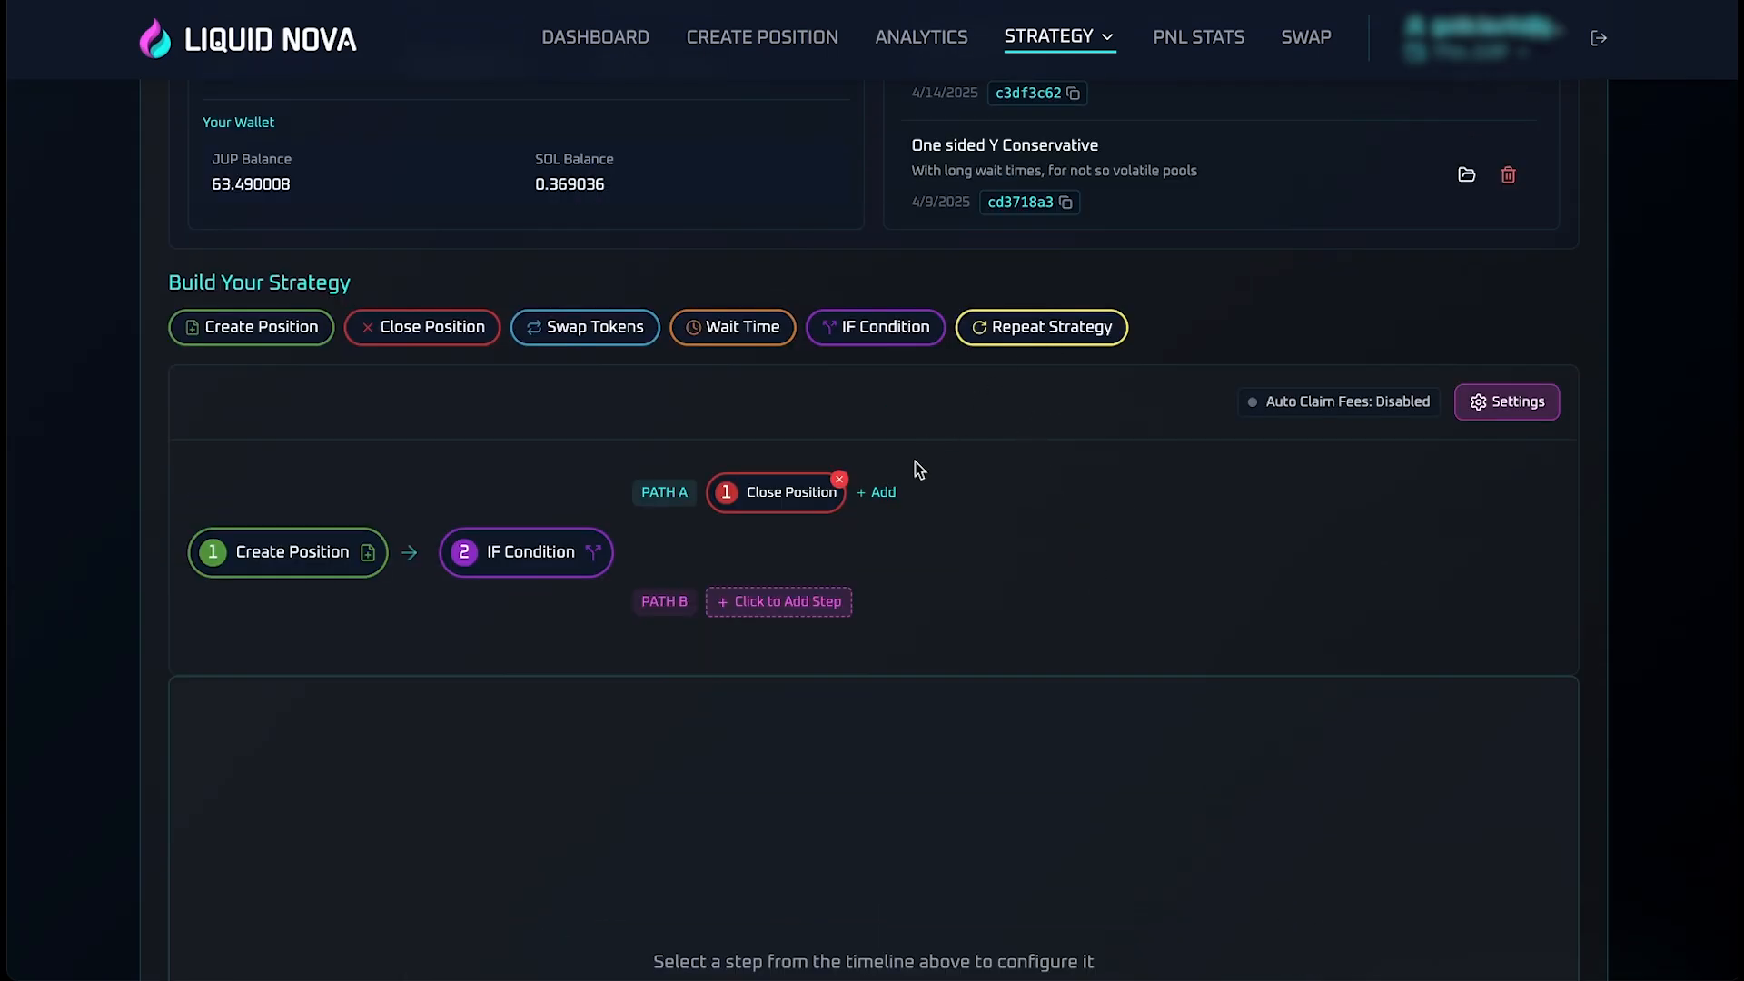
Add a Repeat Strategy step after Close Position in Path A
left_click(879, 492)
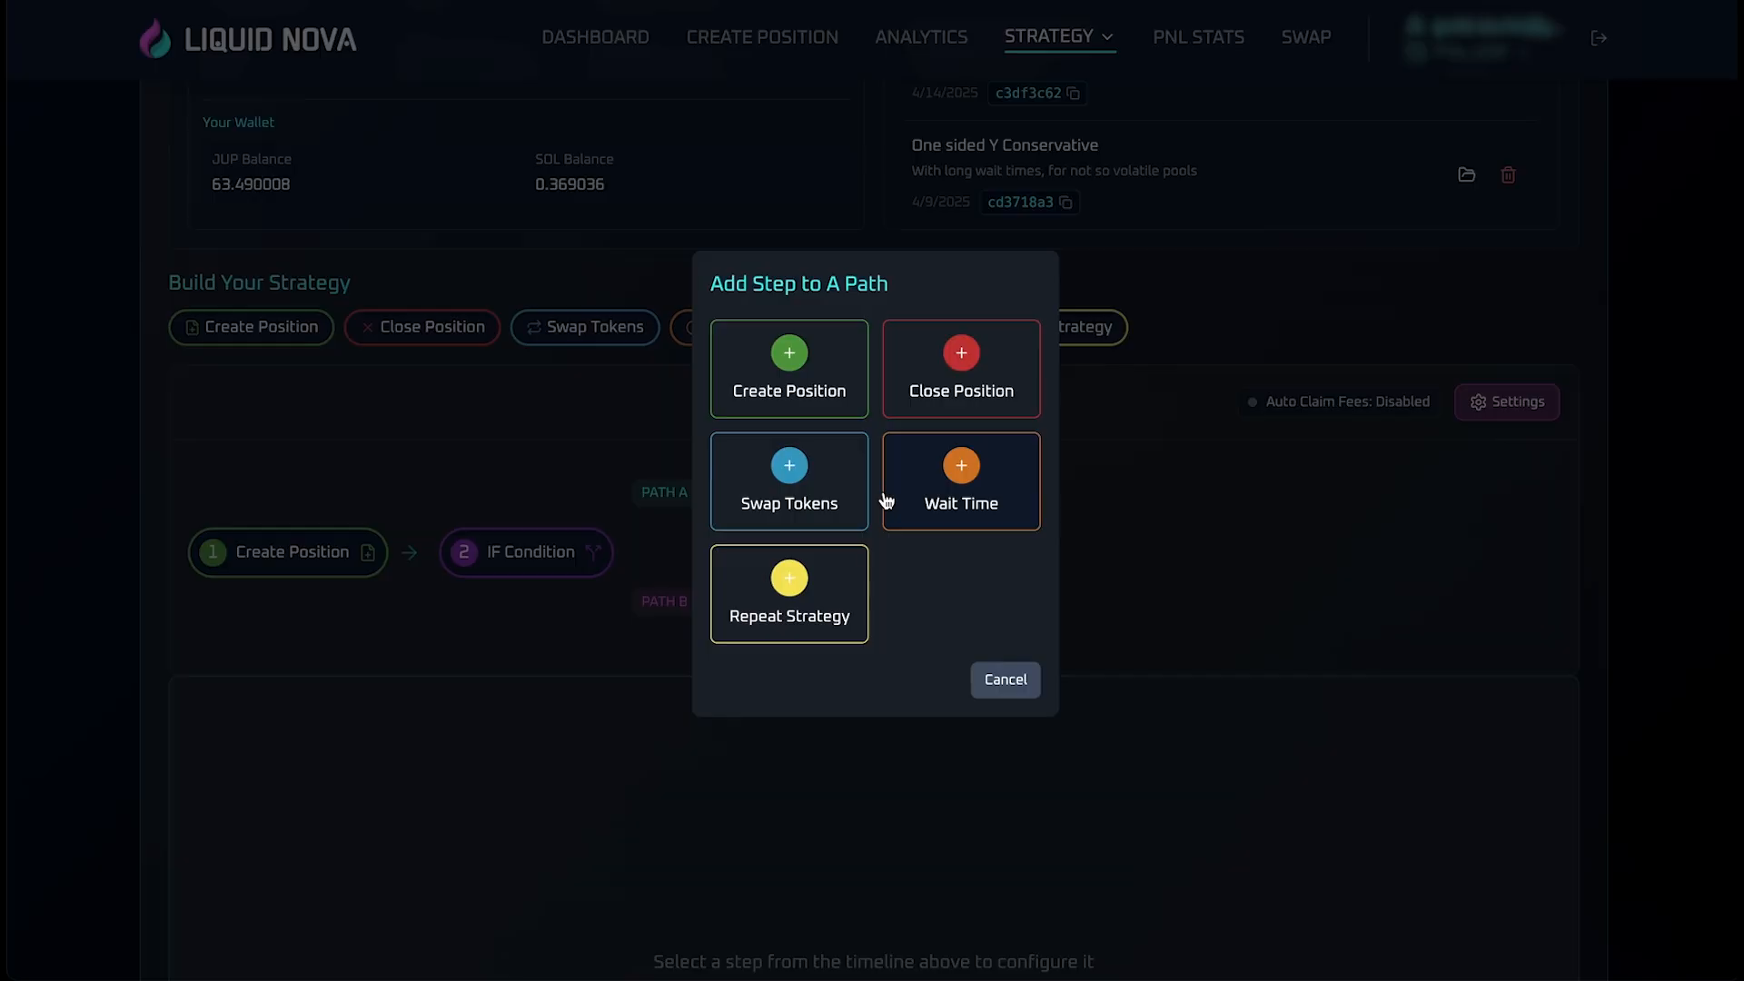
left_click(779, 600)
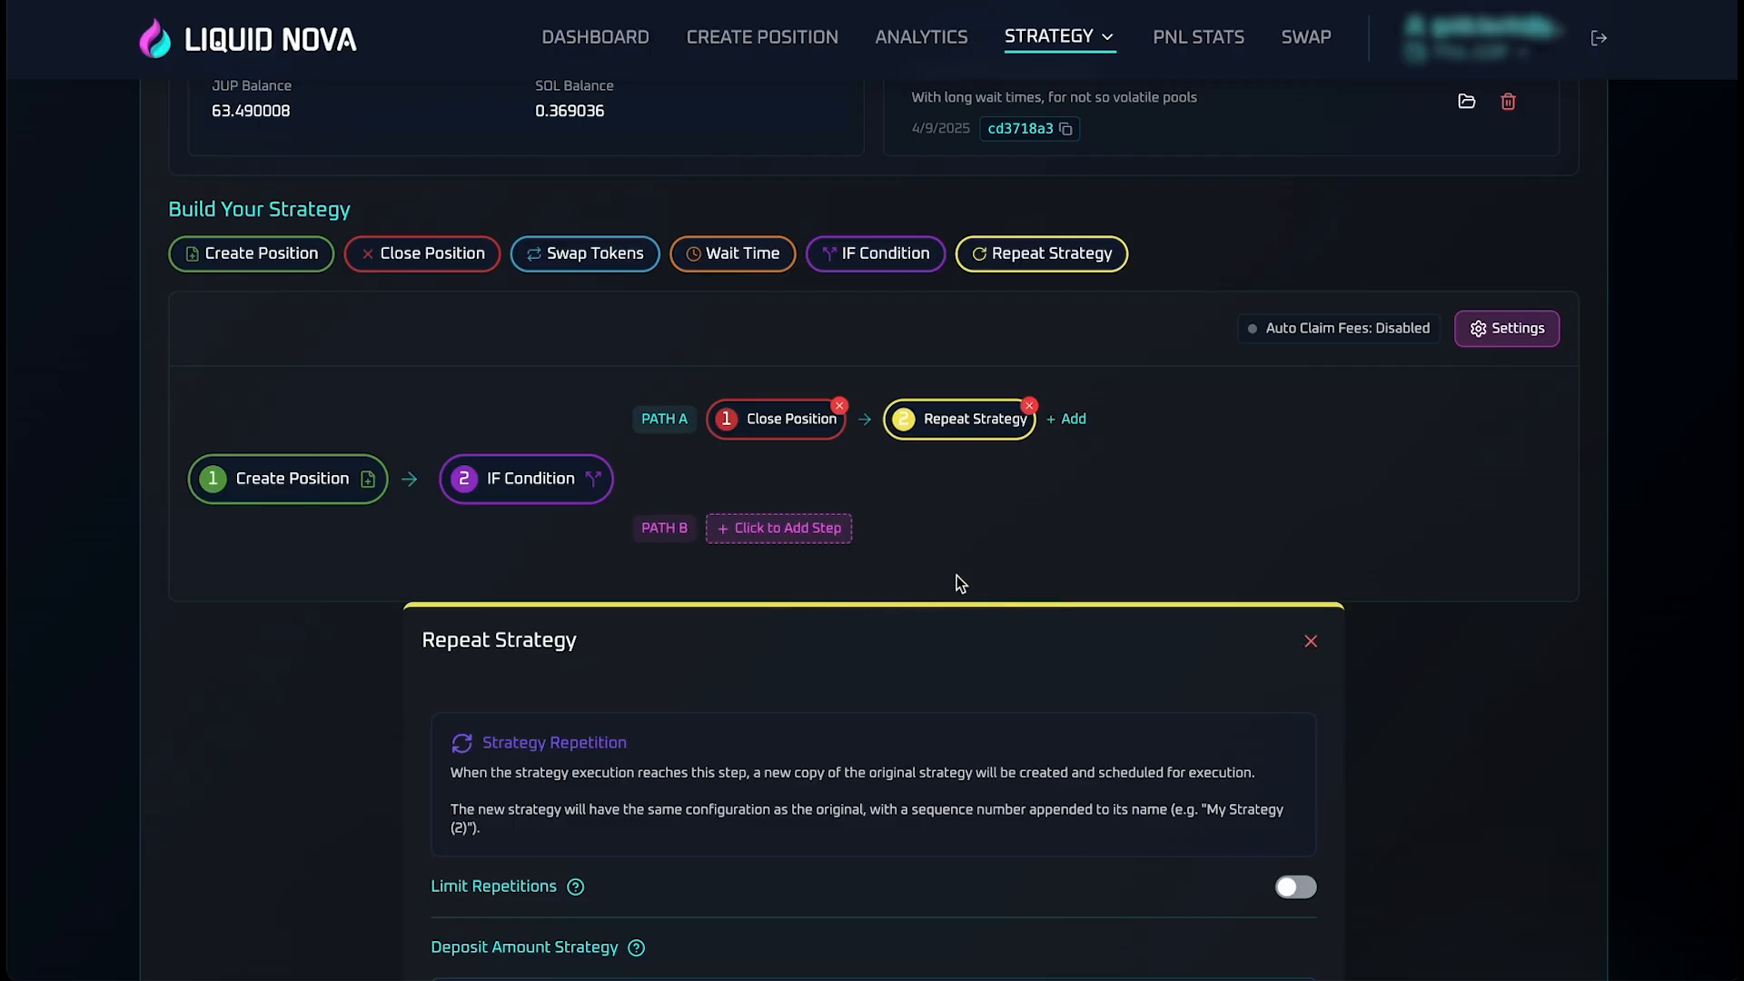
Enable Auto Swap for the Repeat Strategy step in Path A
scroll(956, 575, "down", 3)
scroll(957, 575, "down", 1)
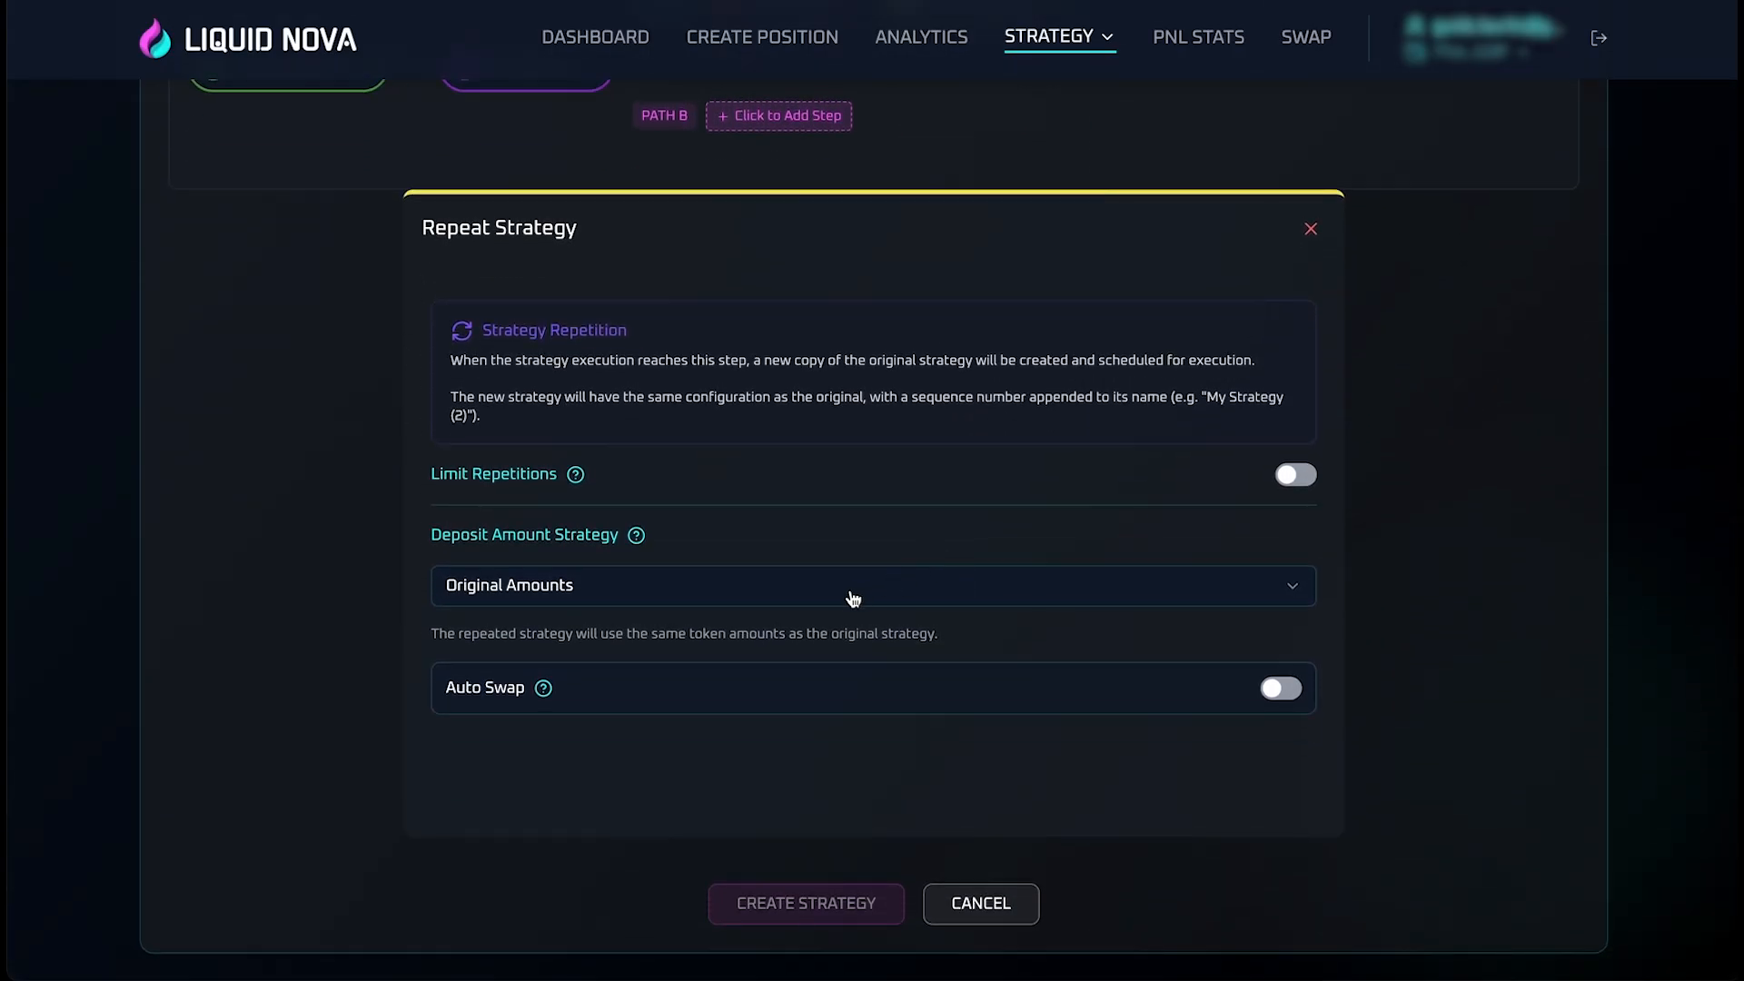
left_click(940, 695)
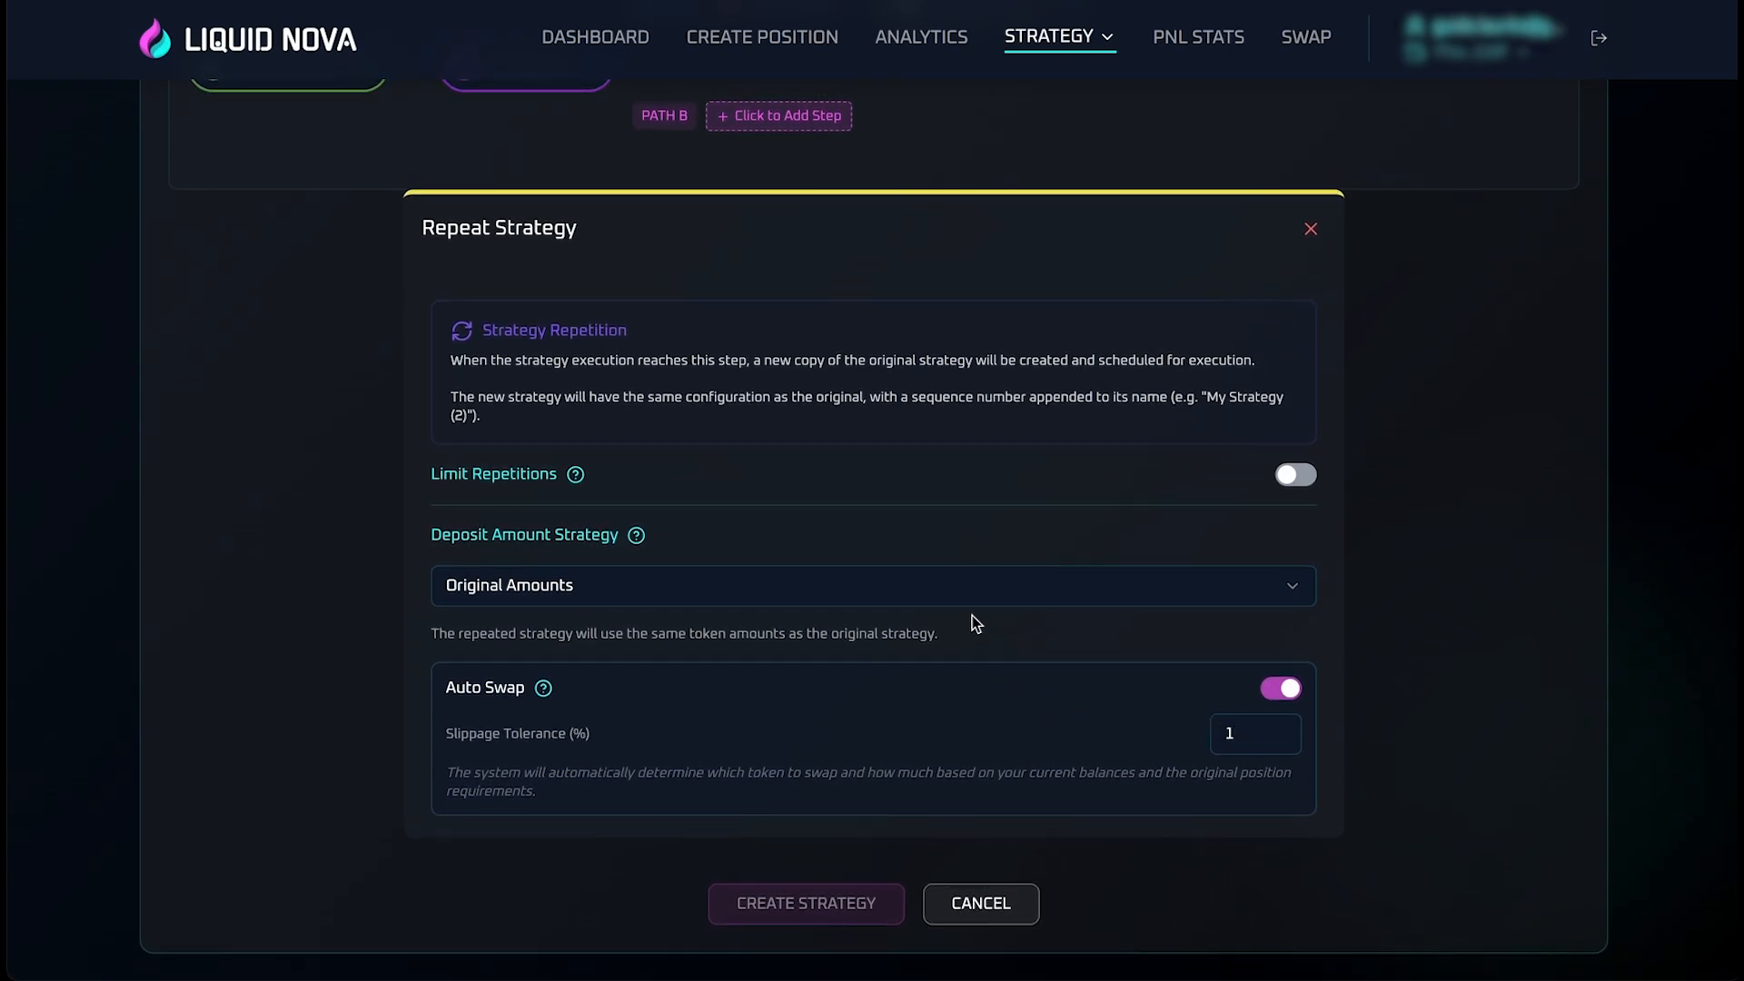
Add a Close Position step to Path B and set its close trigger to None (Immediate)
scroll(957, 527, "up", 5)
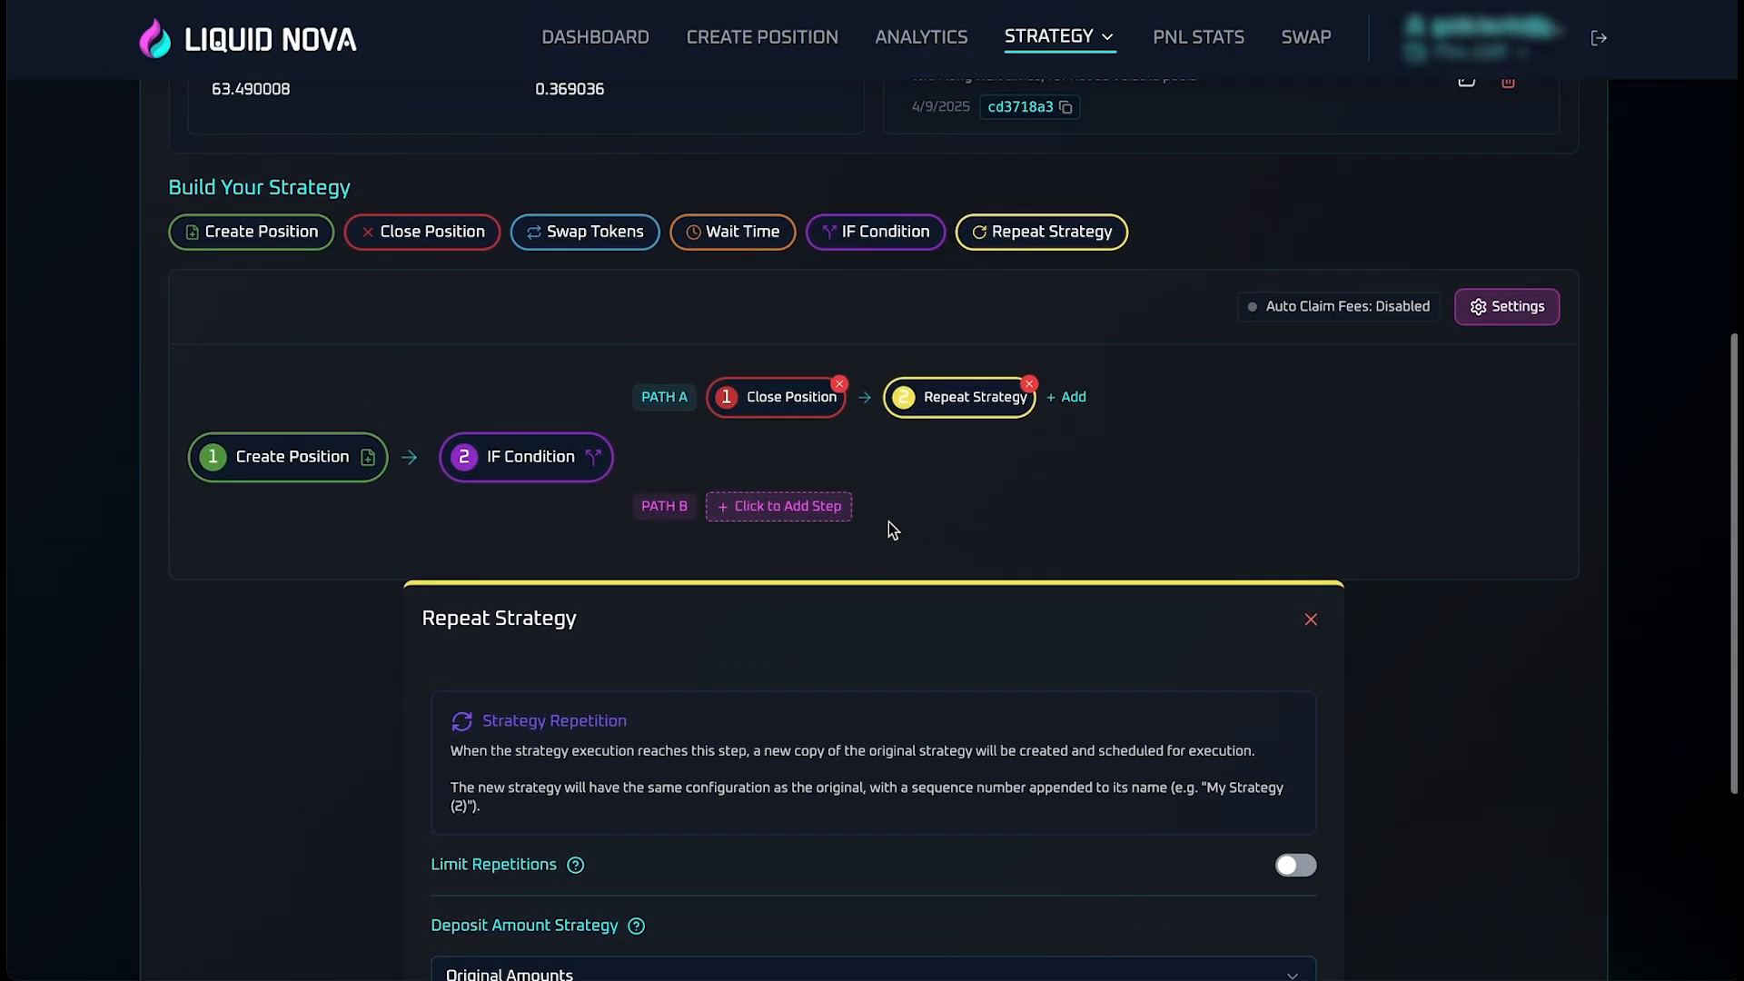
left_click(773, 506)
left_click(891, 400)
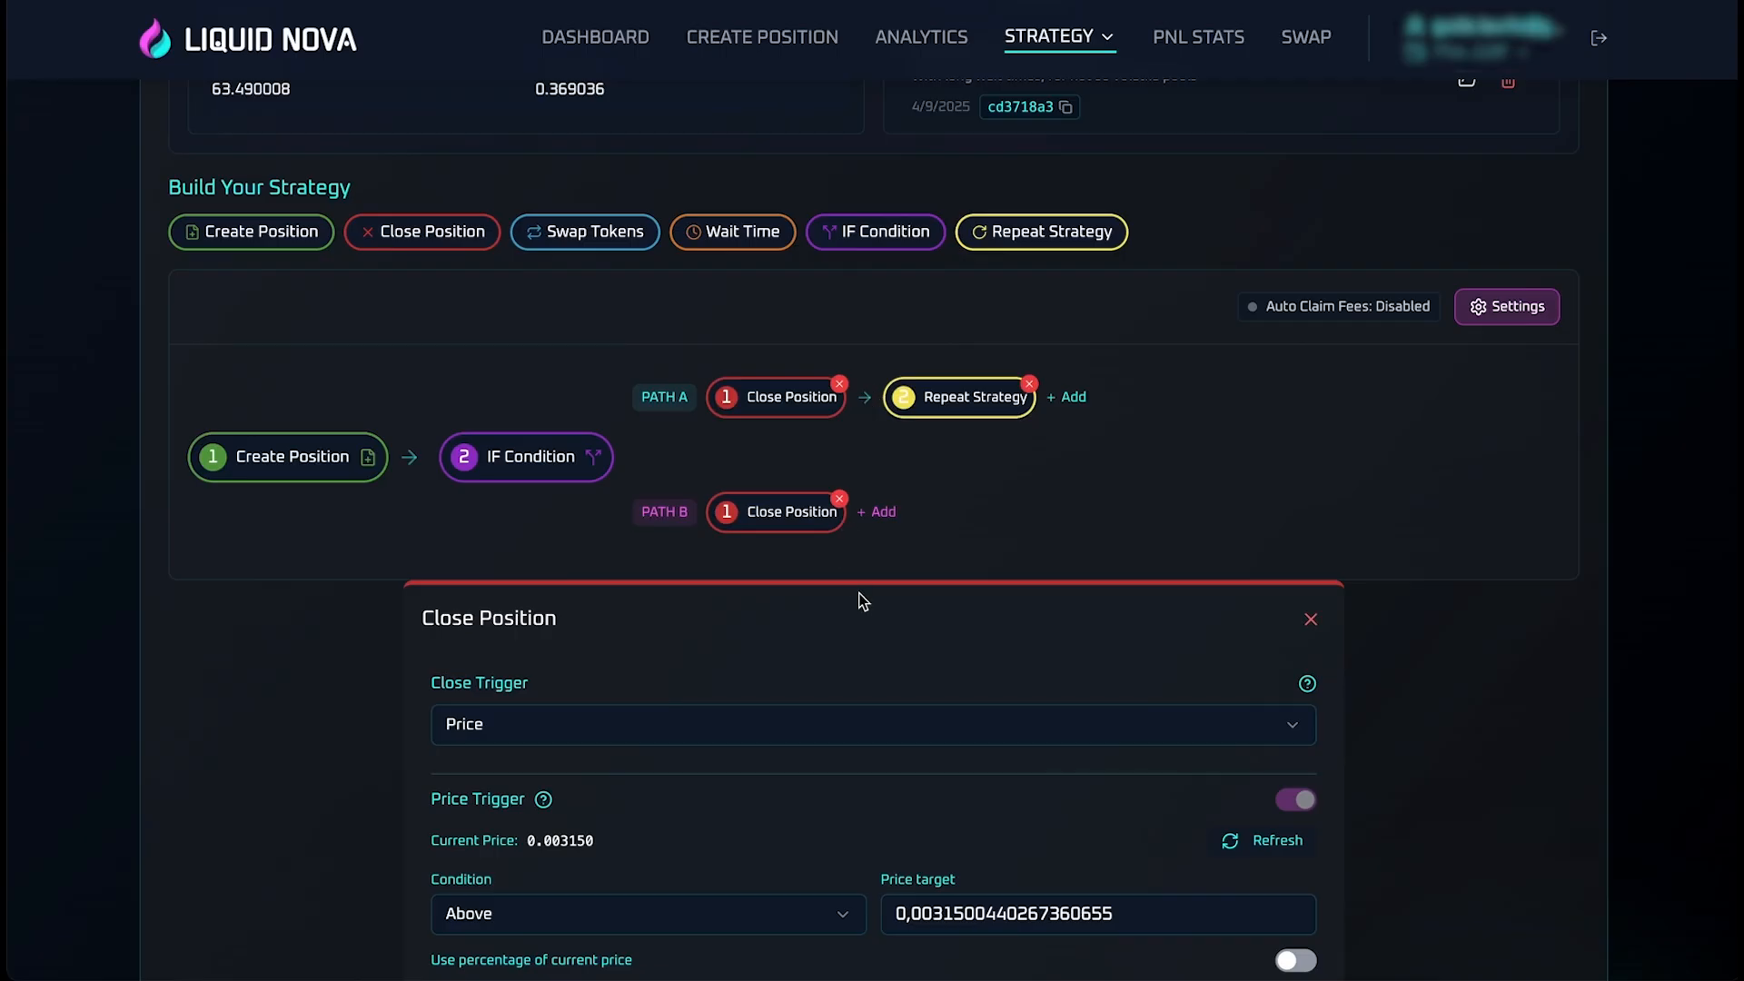
scroll(863, 601, "down", 3)
left_click(778, 469)
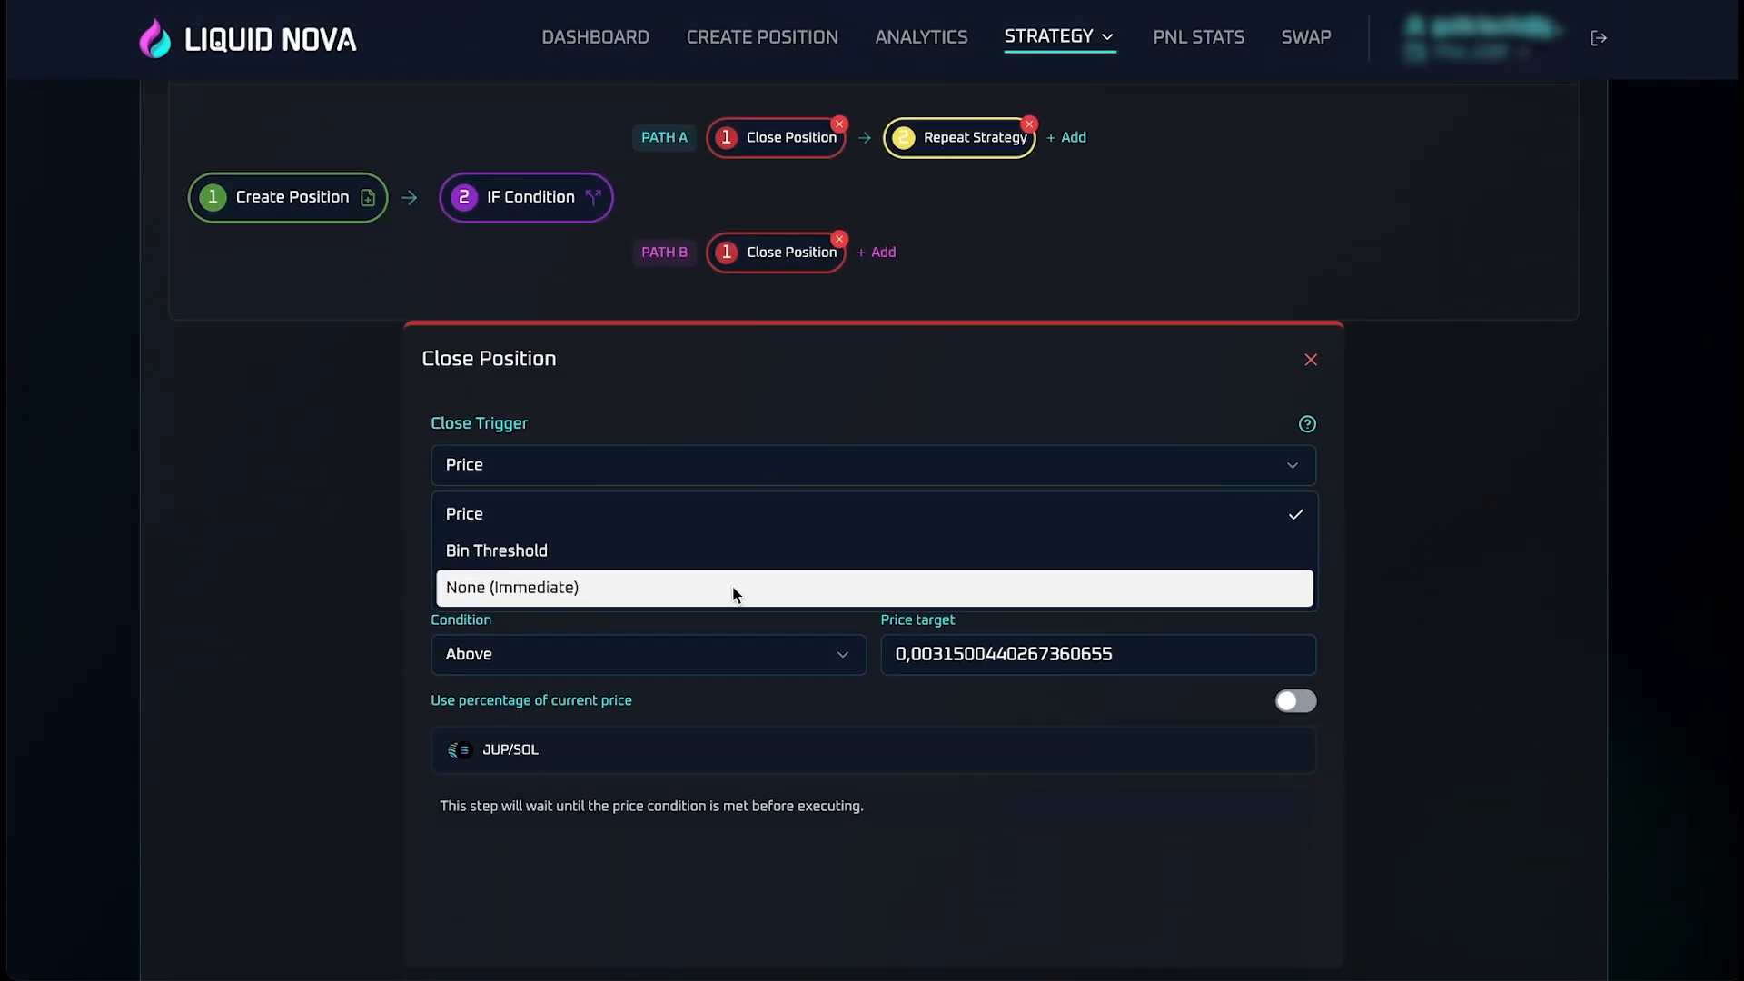
left_click(736, 594)
Add a Repeat Strategy step after Close Position in Path B
scroll(913, 368, "up", 1)
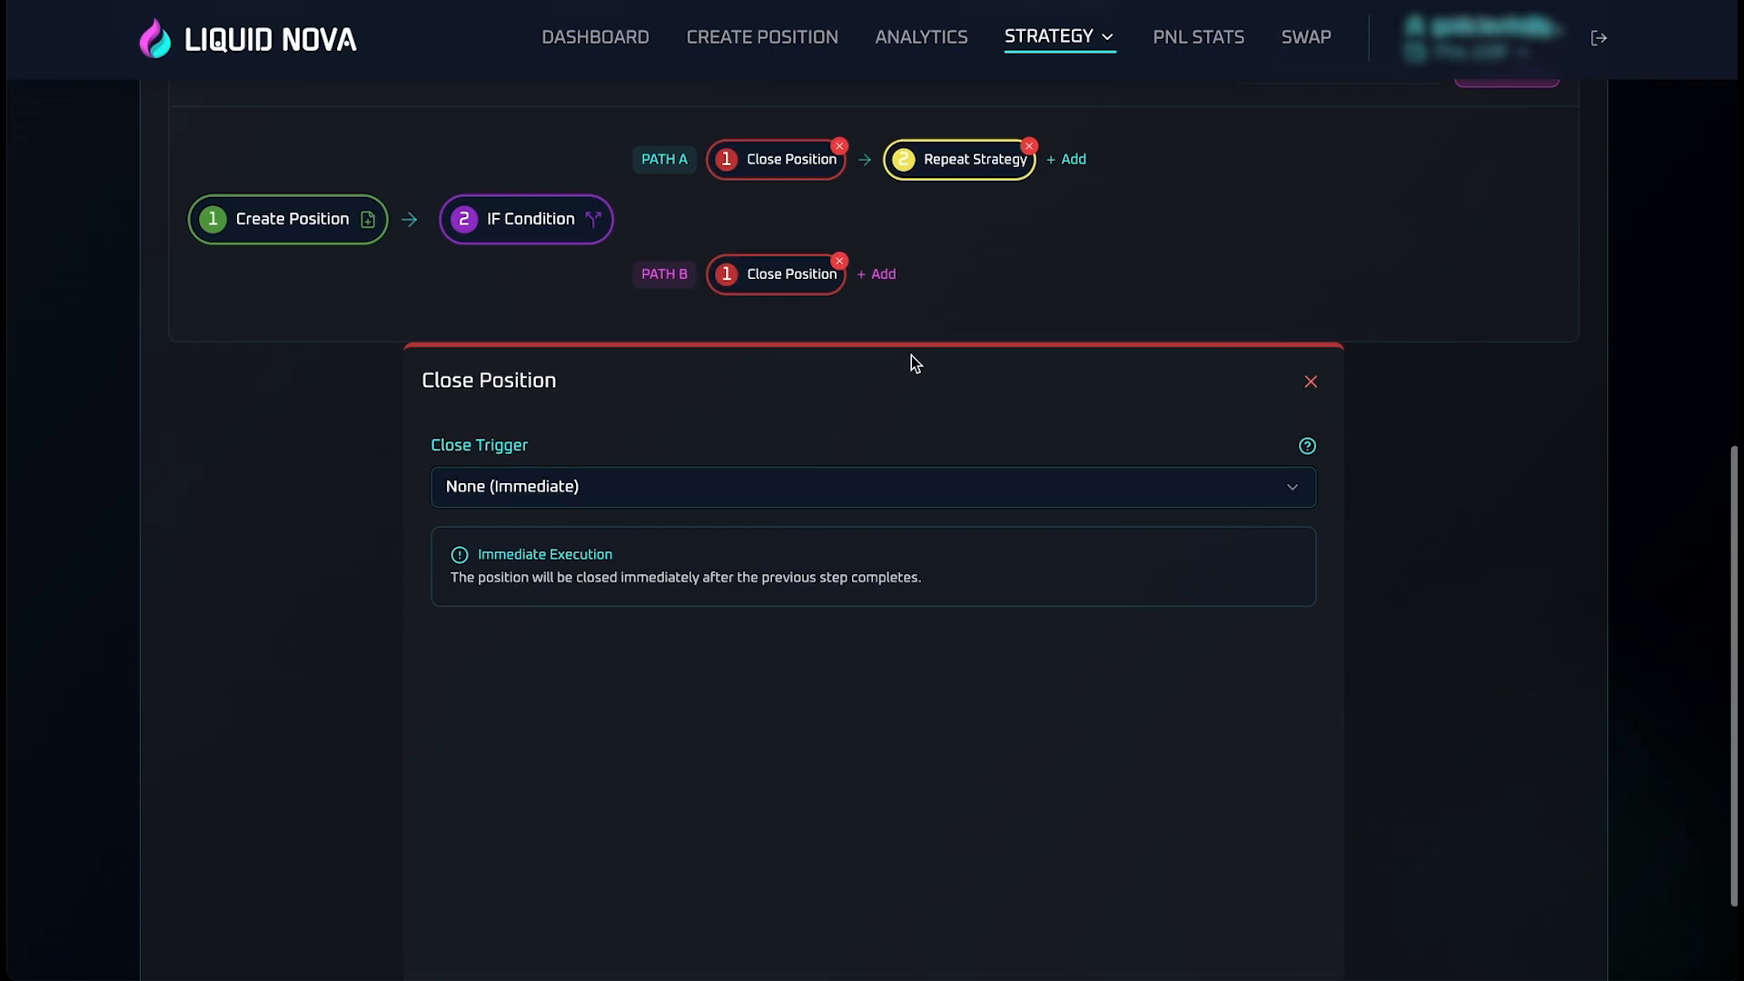
left_click(881, 275)
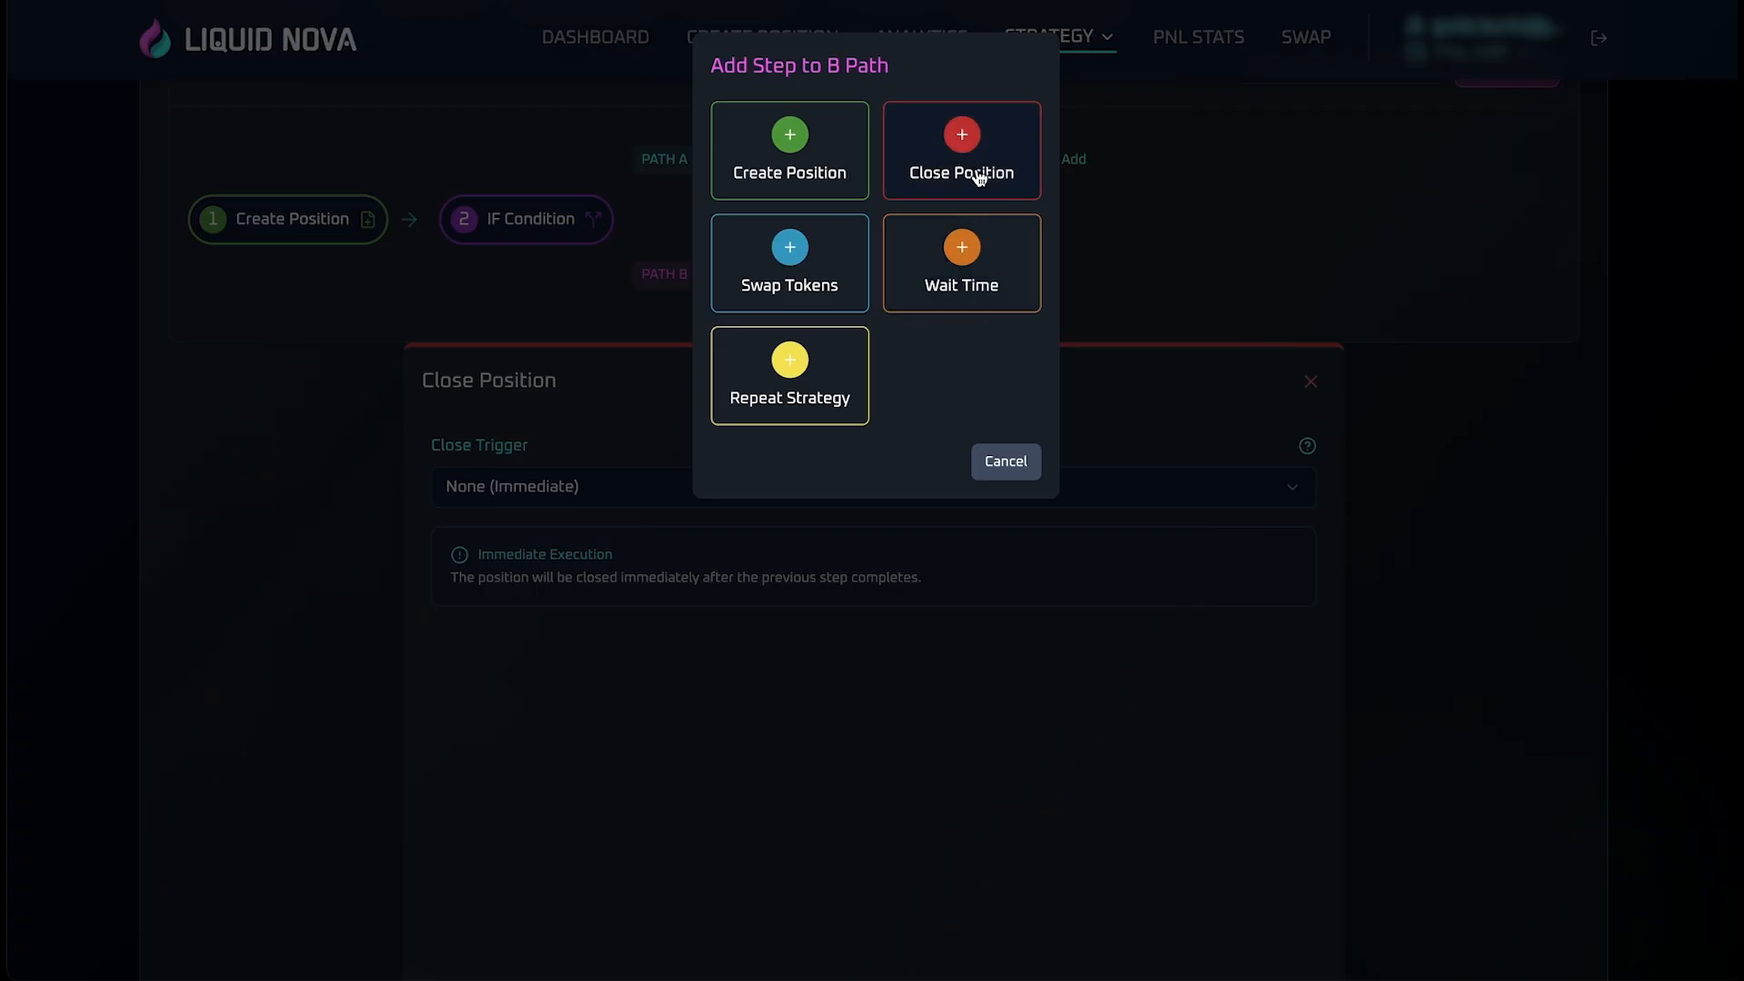
left_click(813, 357)
scroll(961, 368, "down", 1)
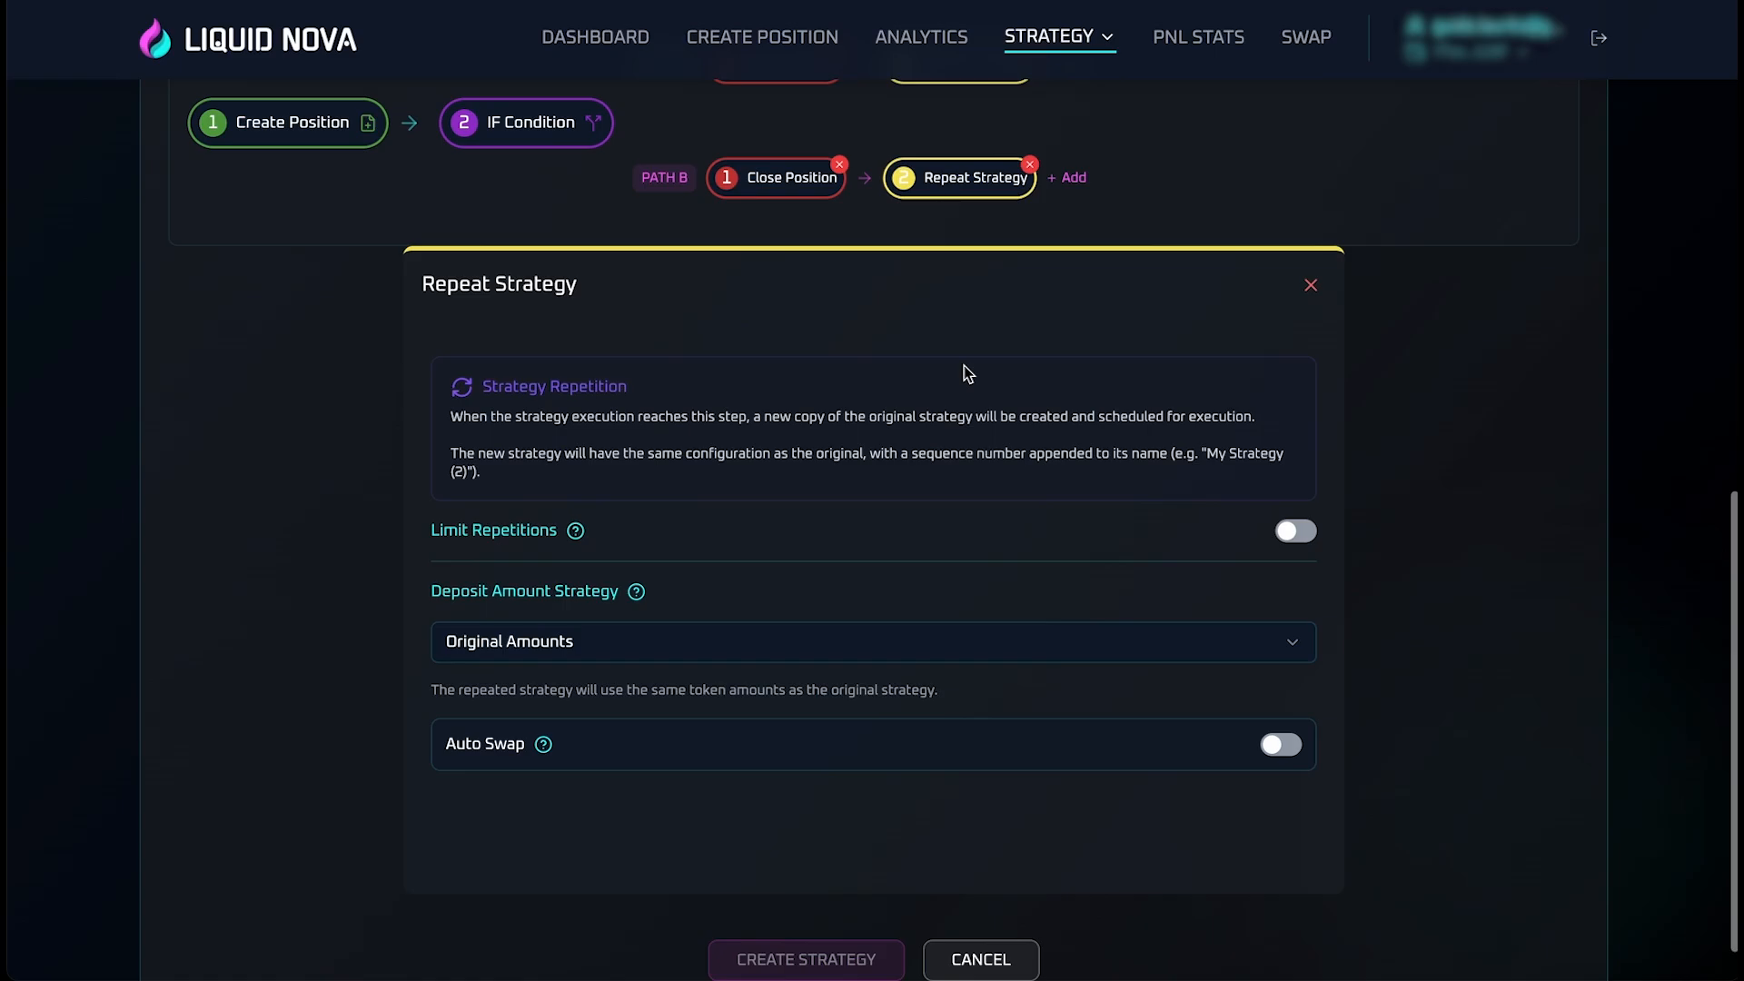
Enable auto claim of fees every 15 minutes, with claimed fees set to Swap to Token Y
scroll(964, 367, "up", 4)
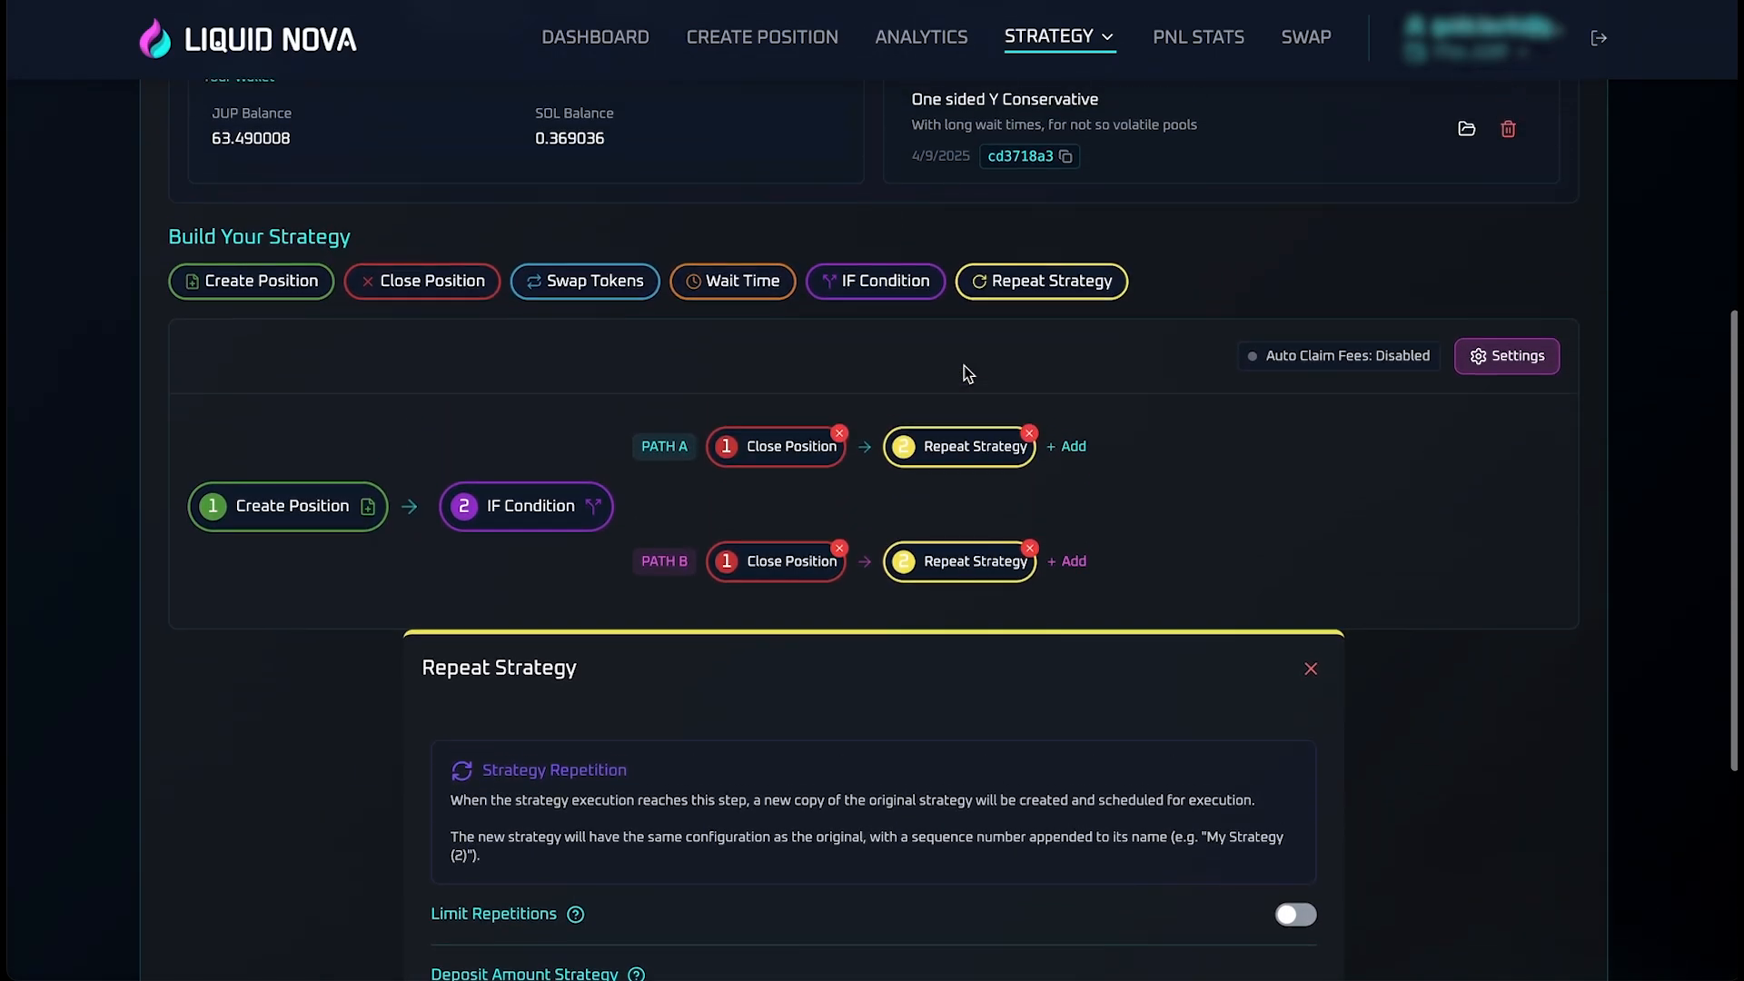
scroll(963, 367, "up", 2)
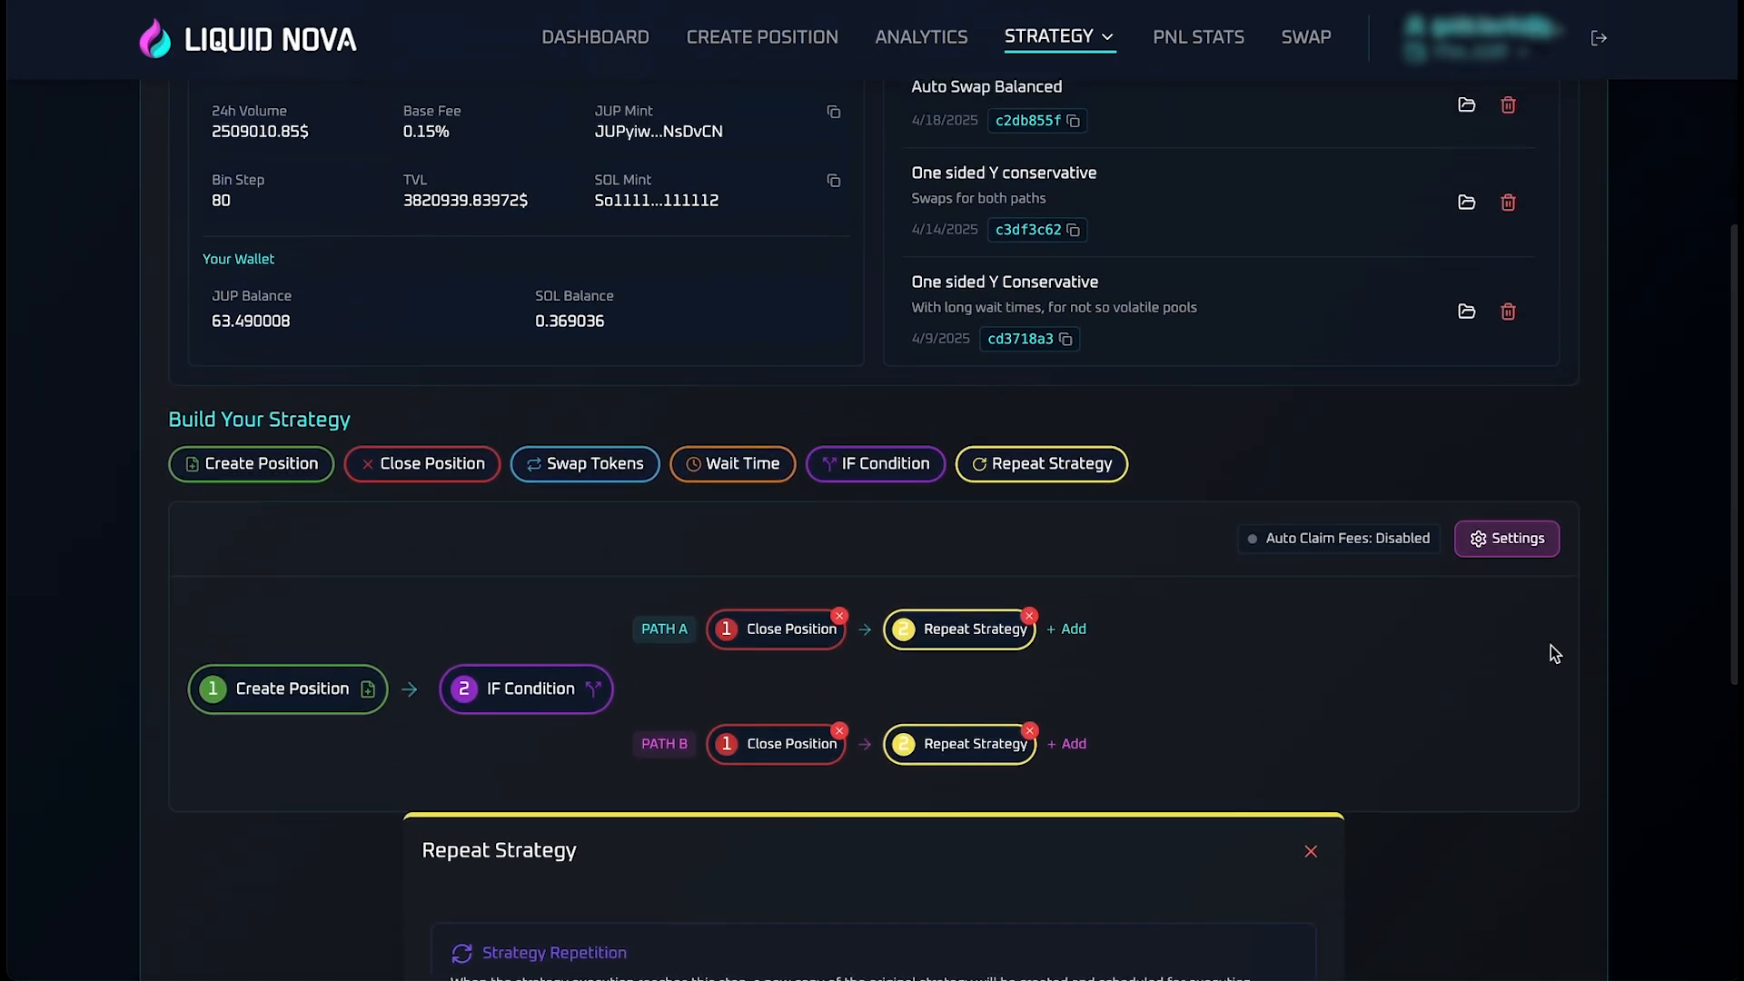
left_click(1523, 543)
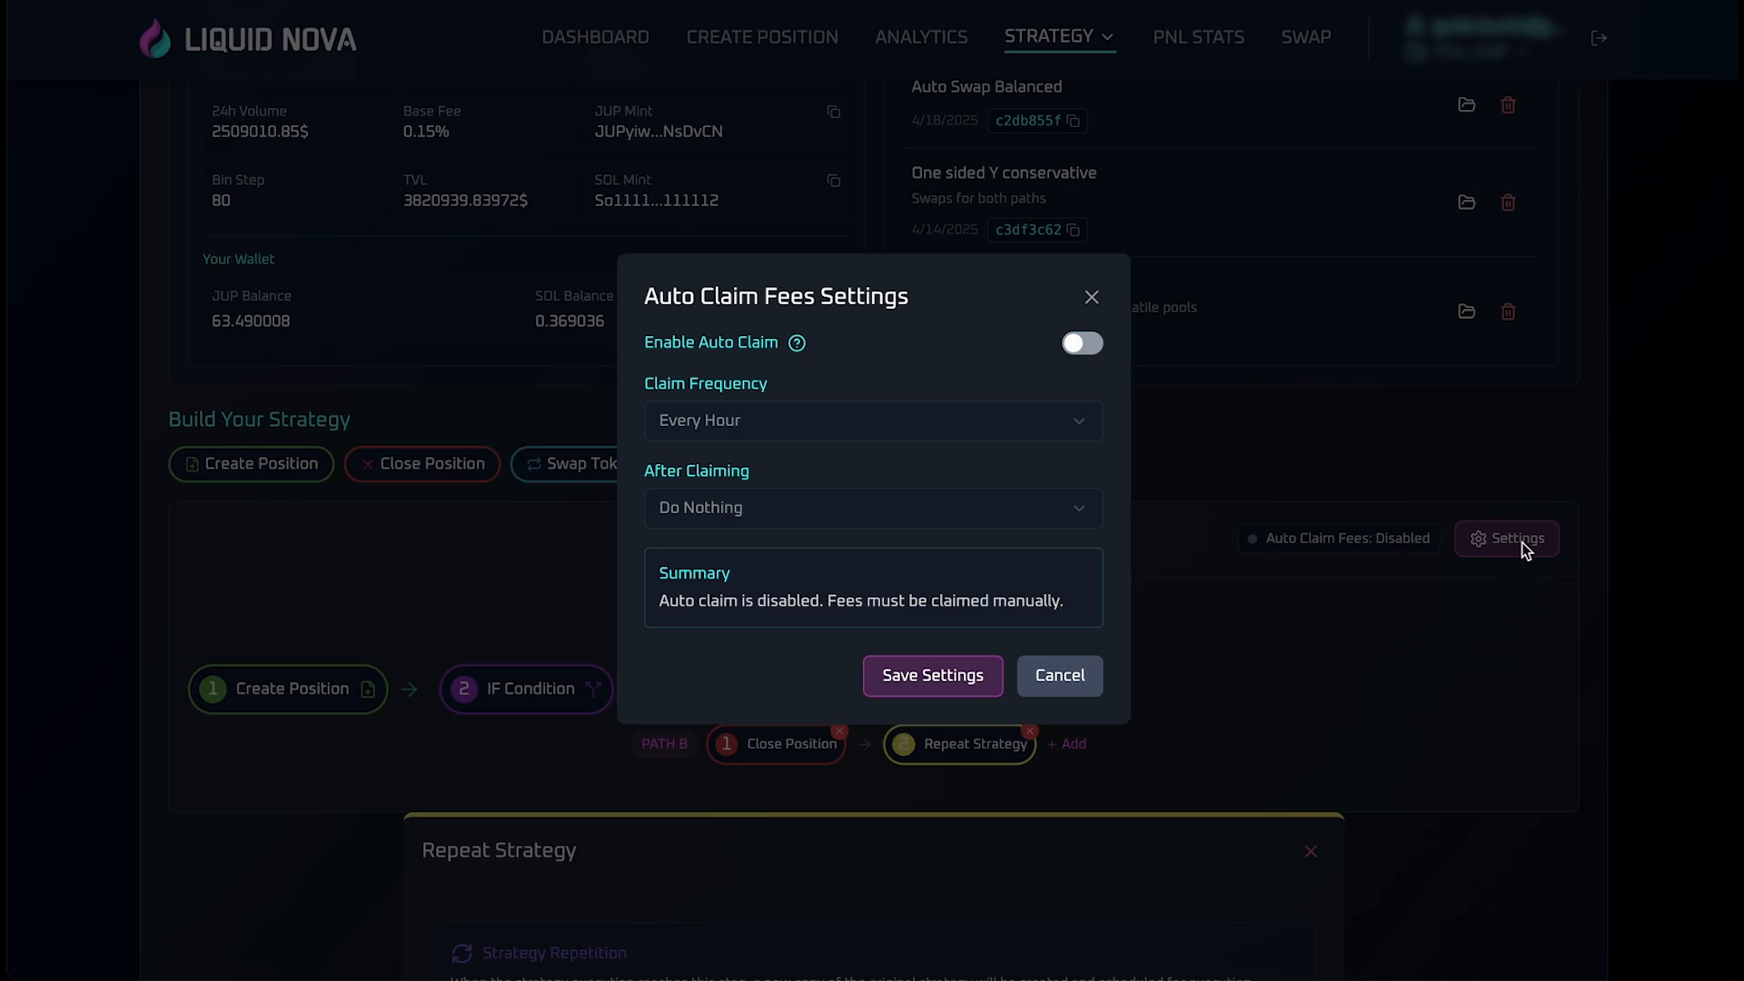
left_click(1079, 357)
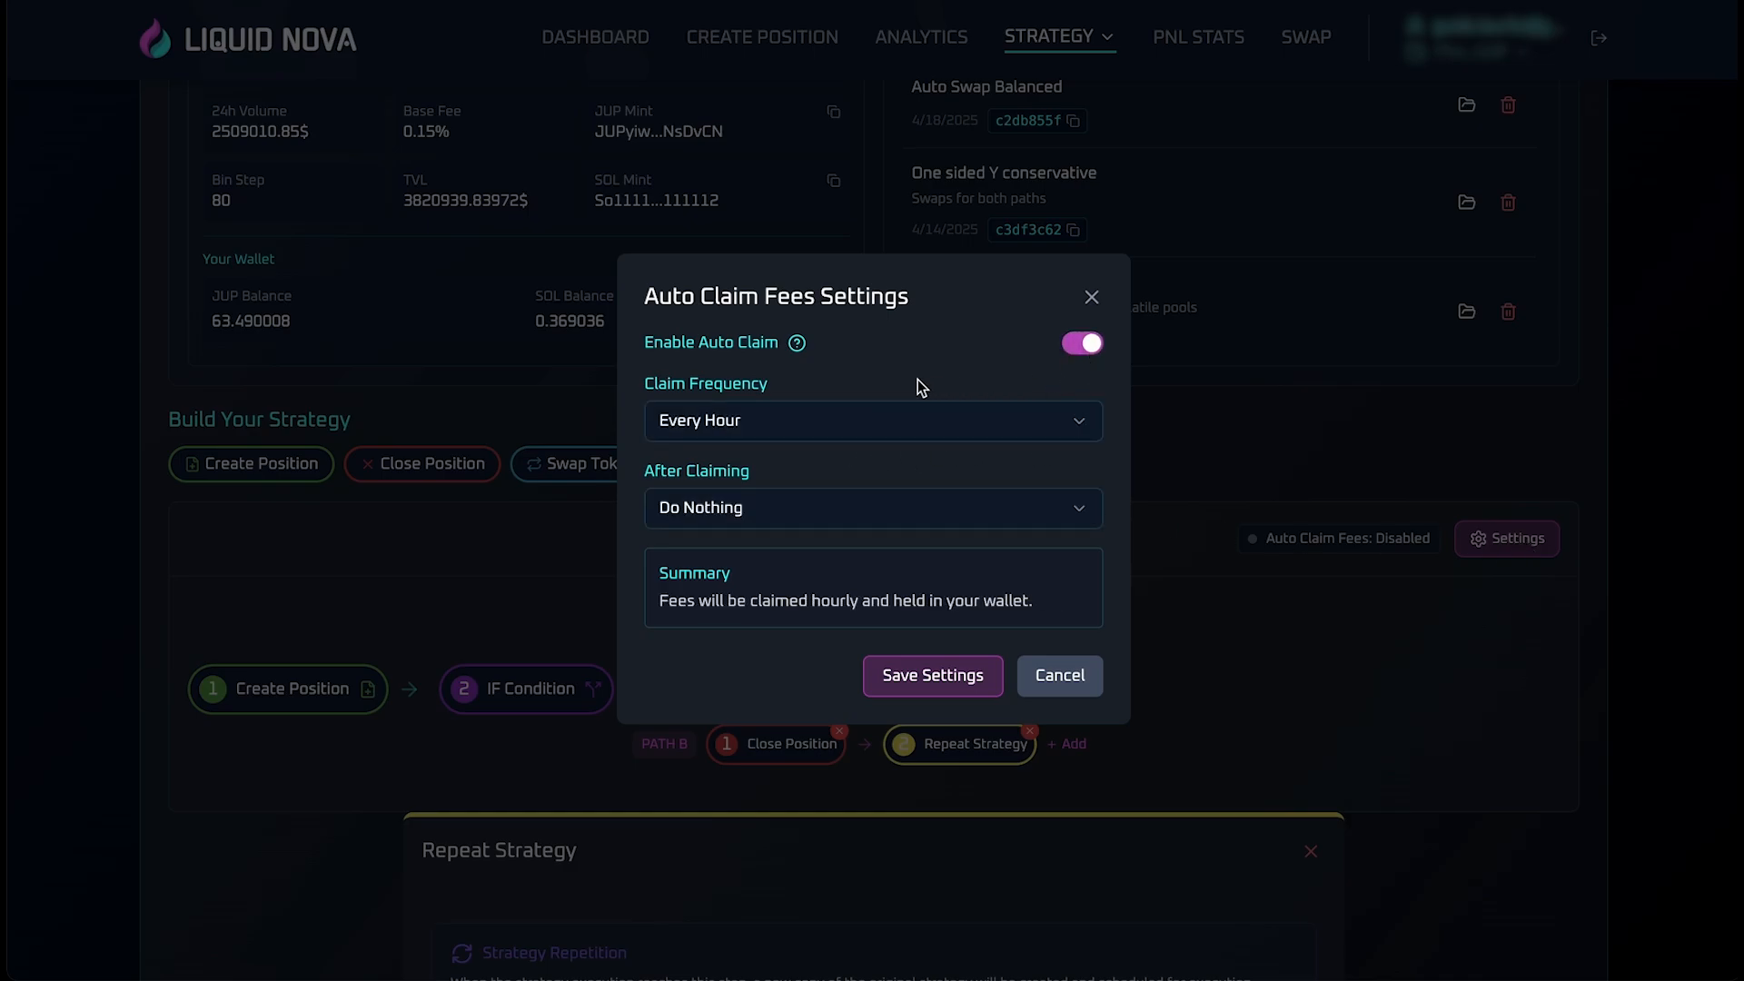
scroll(916, 382, "down", 1)
left_click(876, 433)
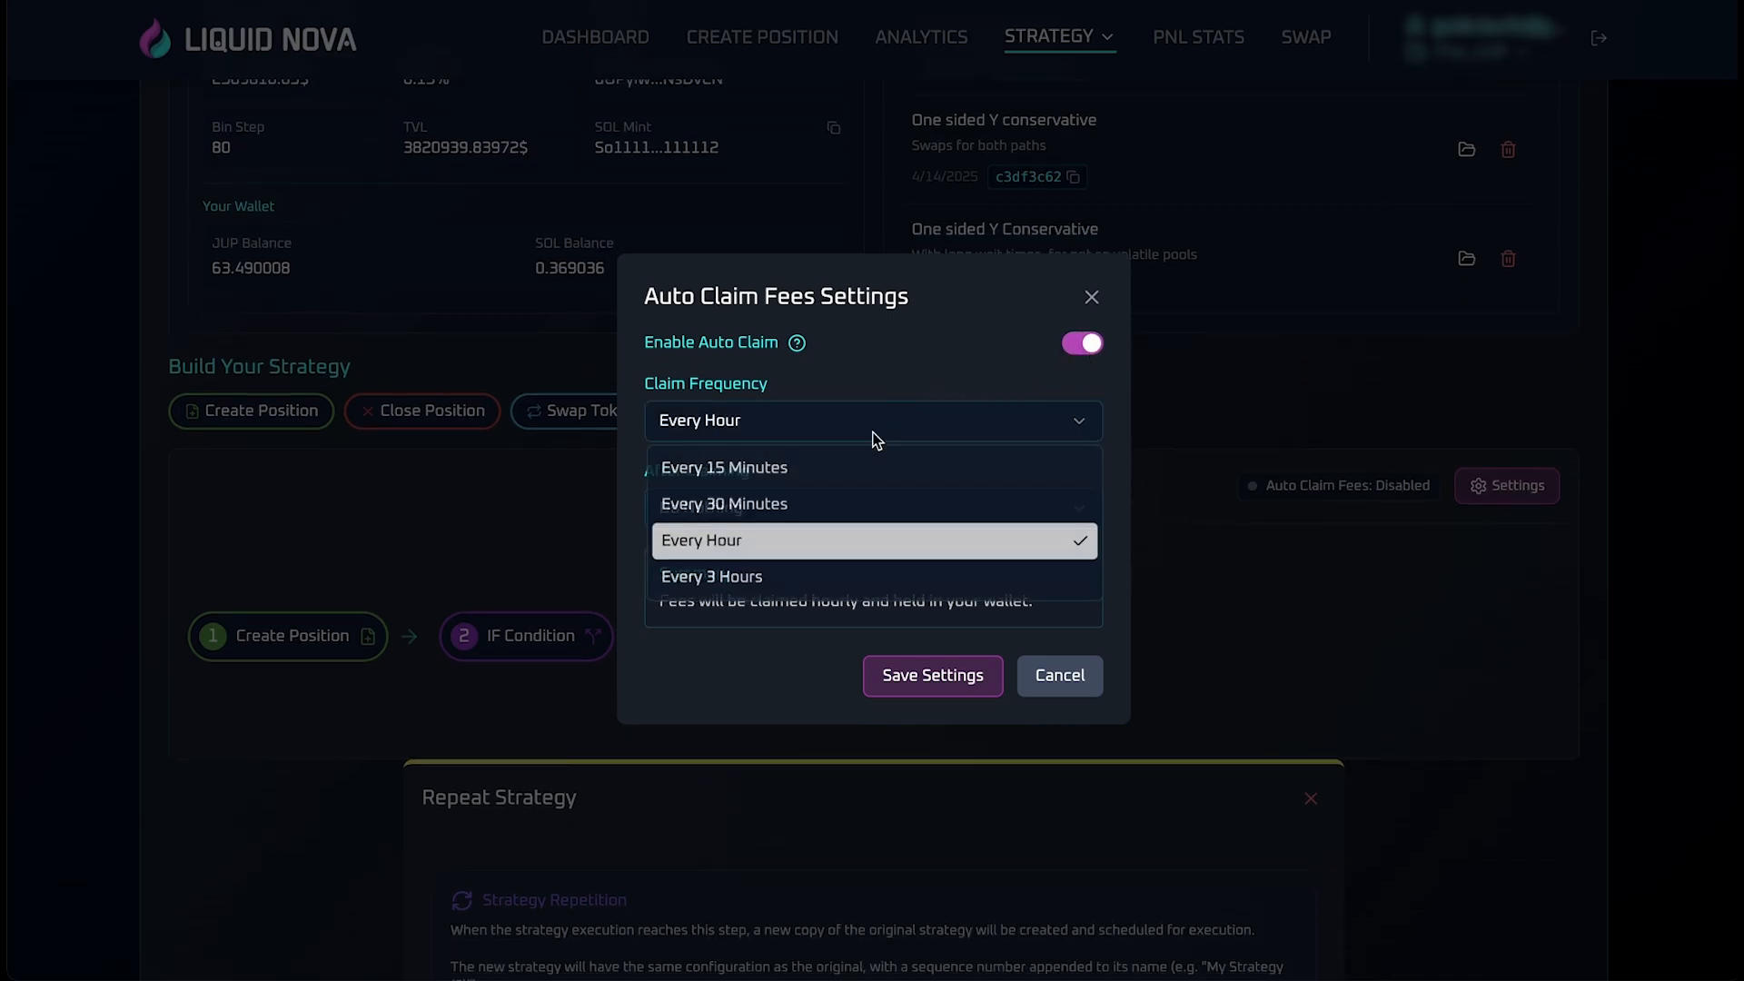
left_click(834, 472)
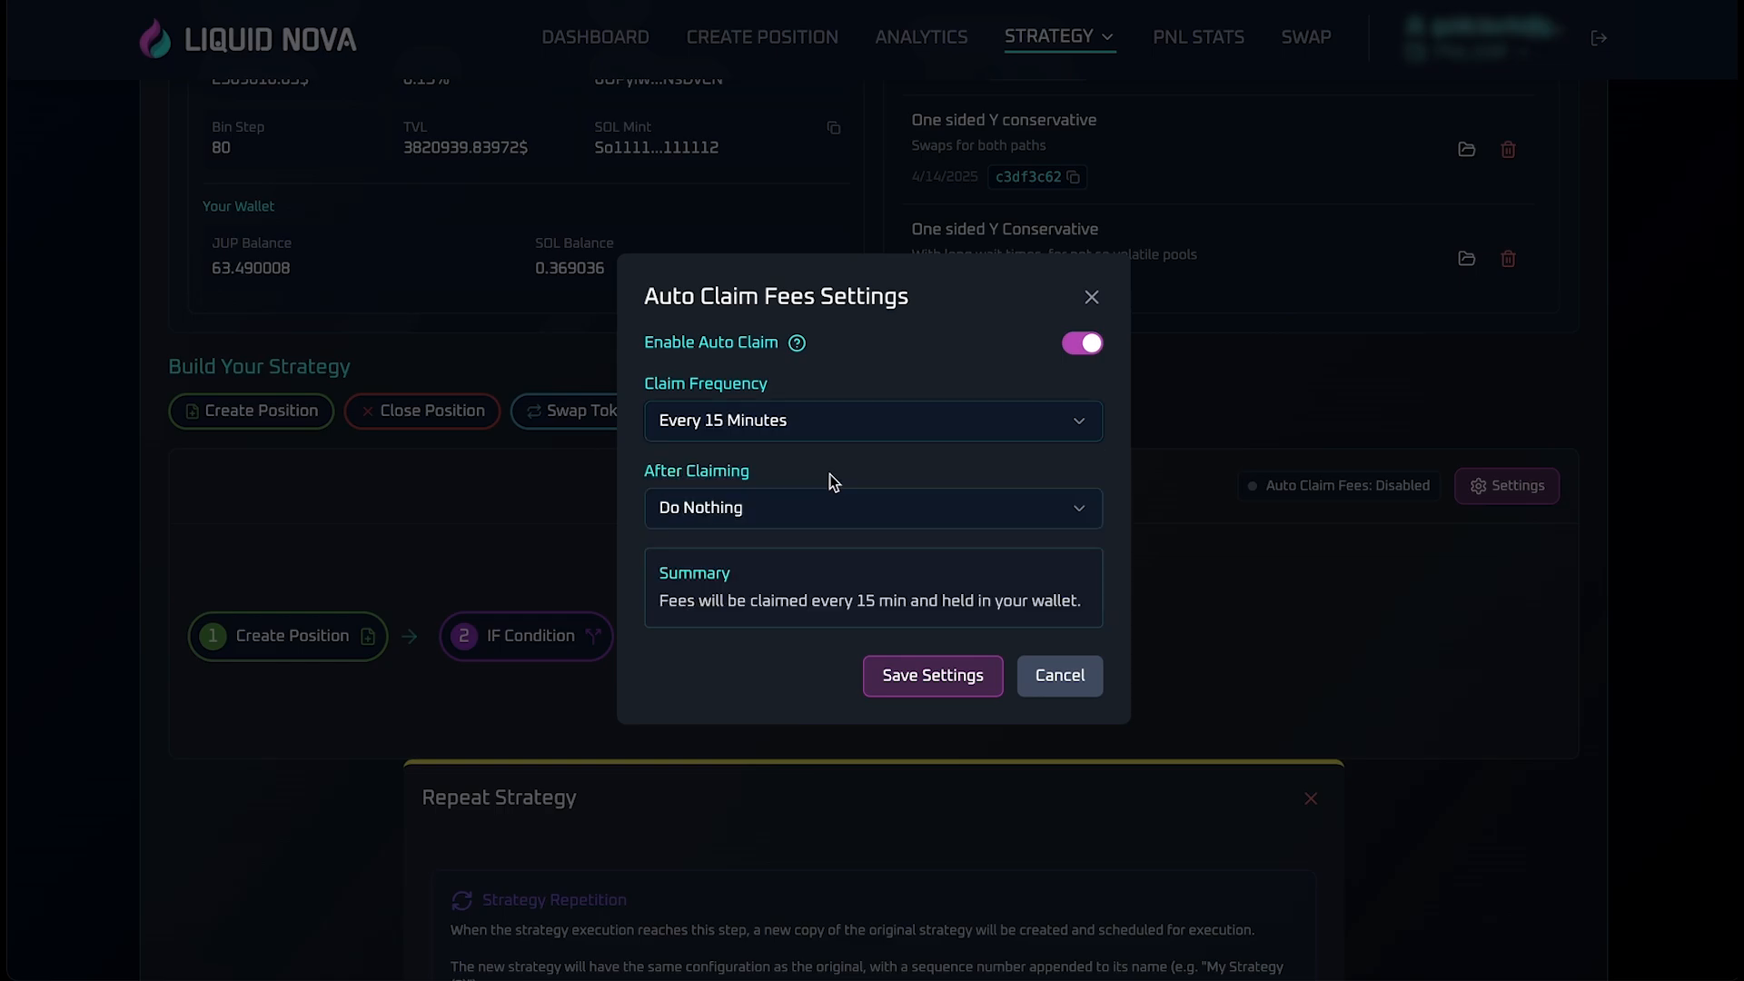
left_click(834, 519)
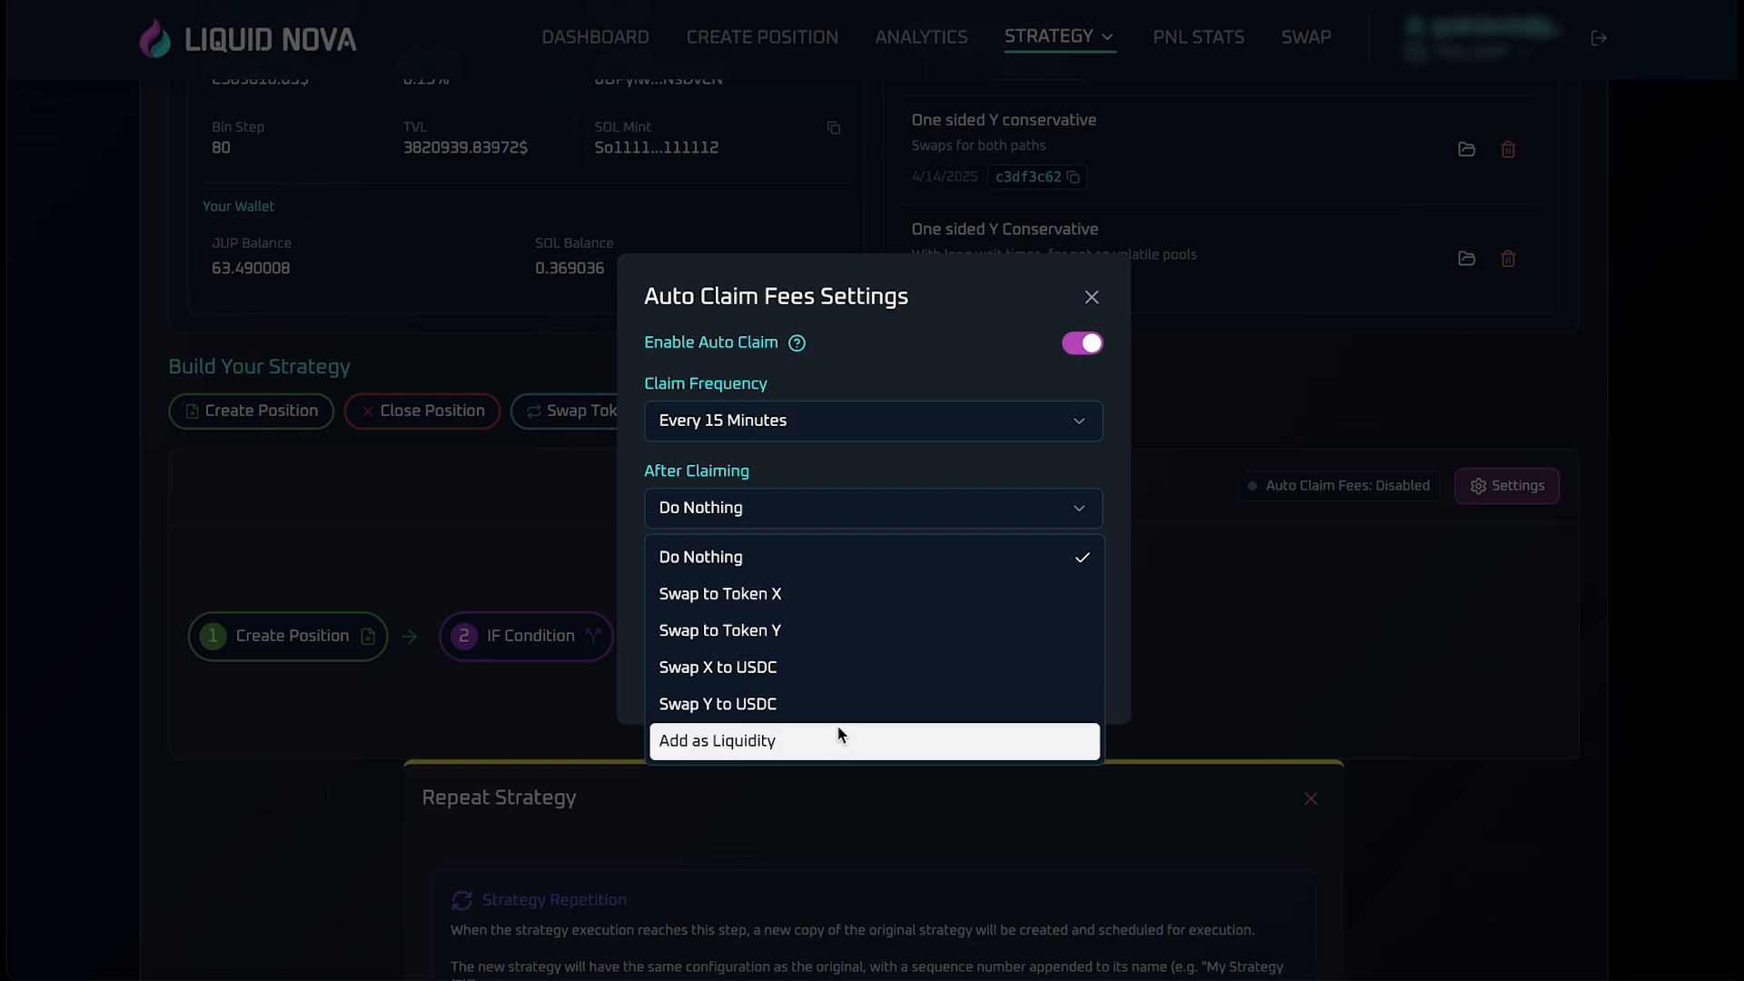
left_click(844, 632)
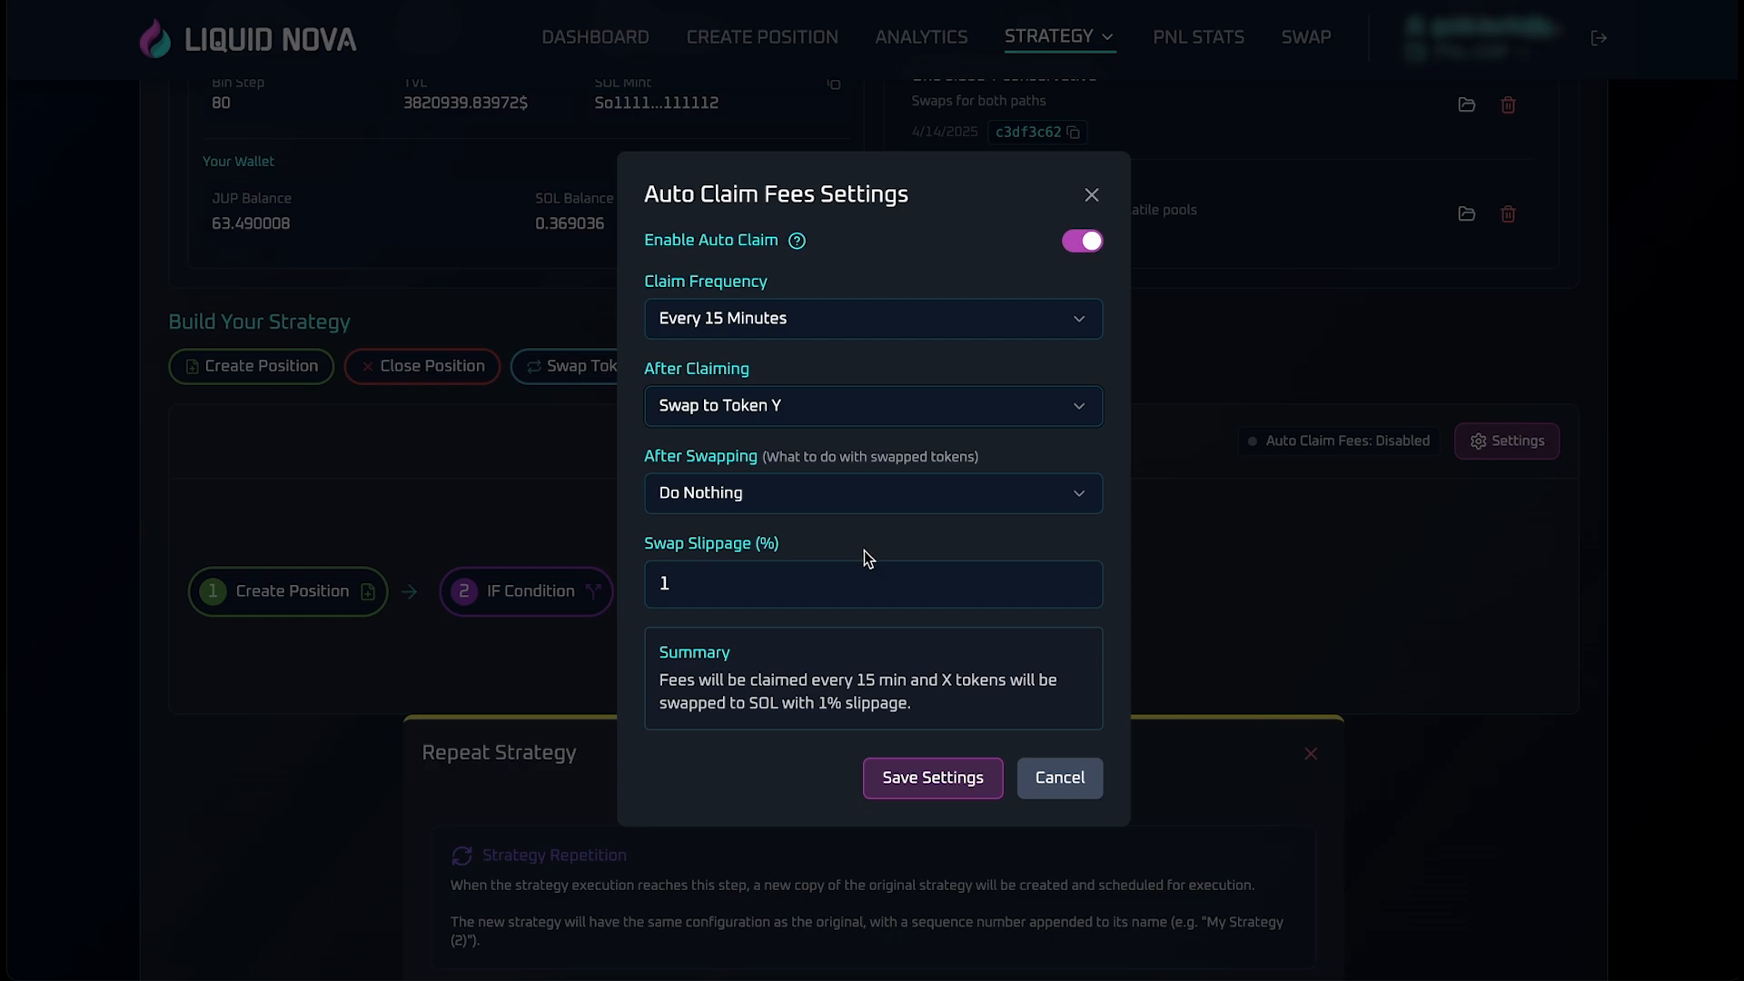
Try Add as Liquidity as the after-swapping action and review its liquidity type and liquidity source options
left_click(863, 499)
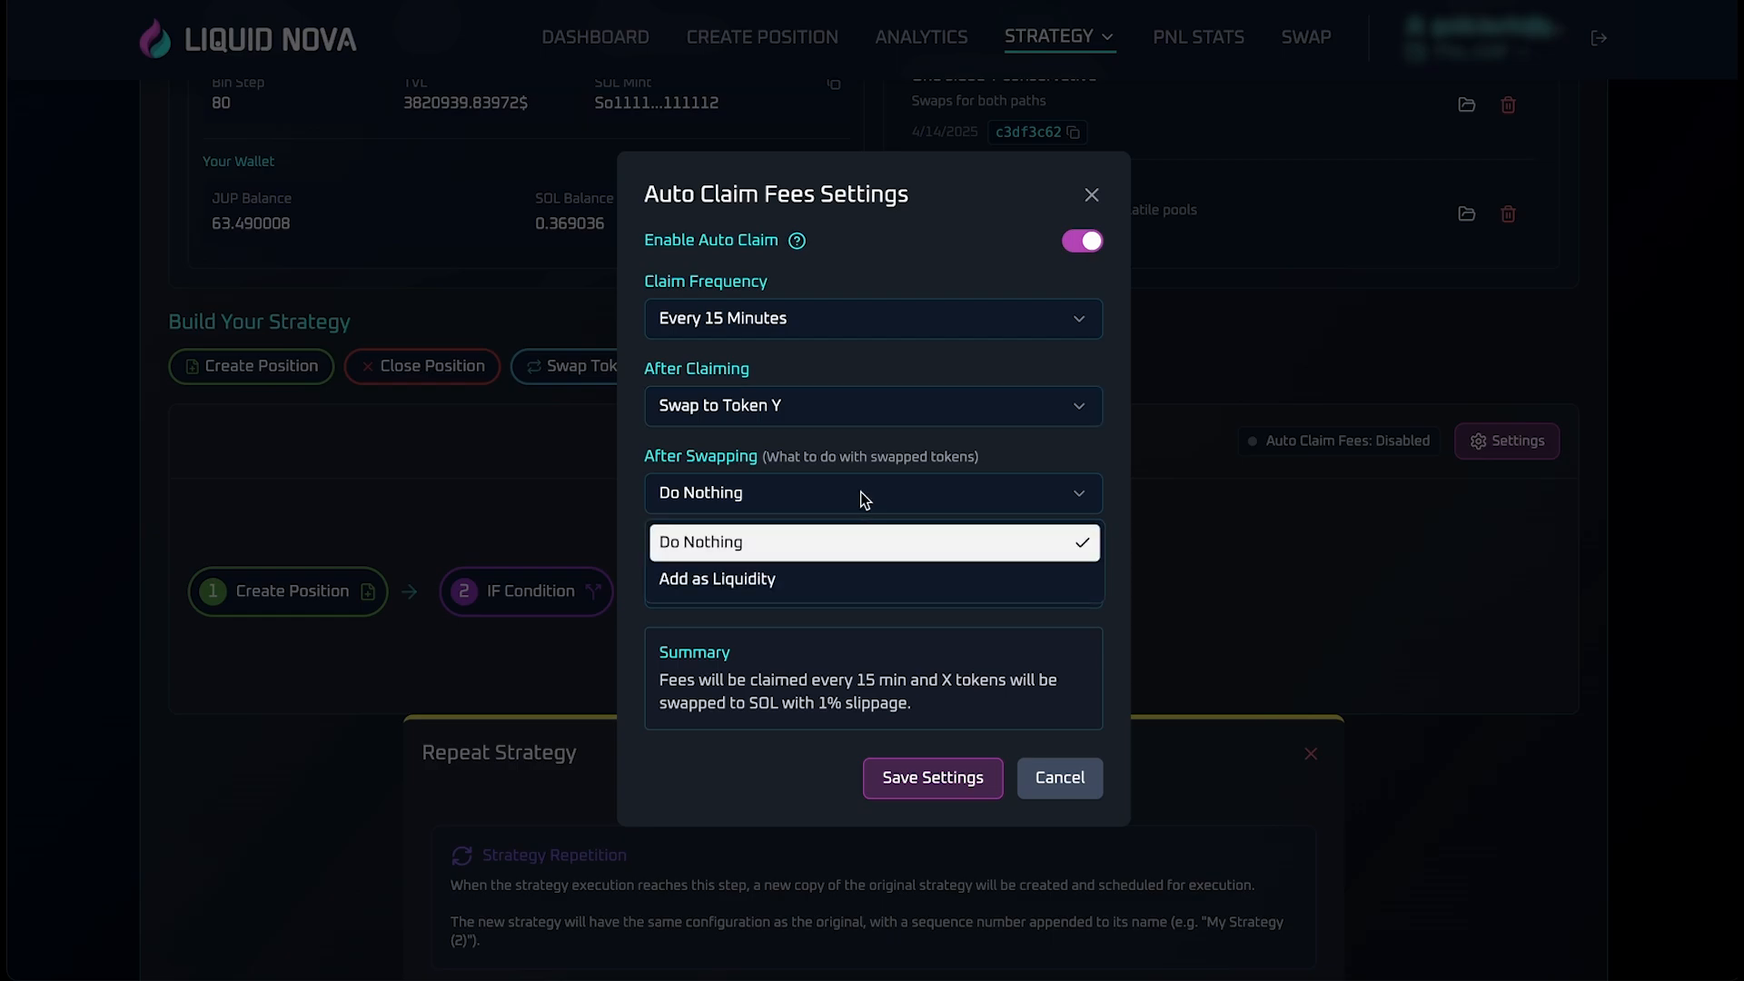
left_click(843, 582)
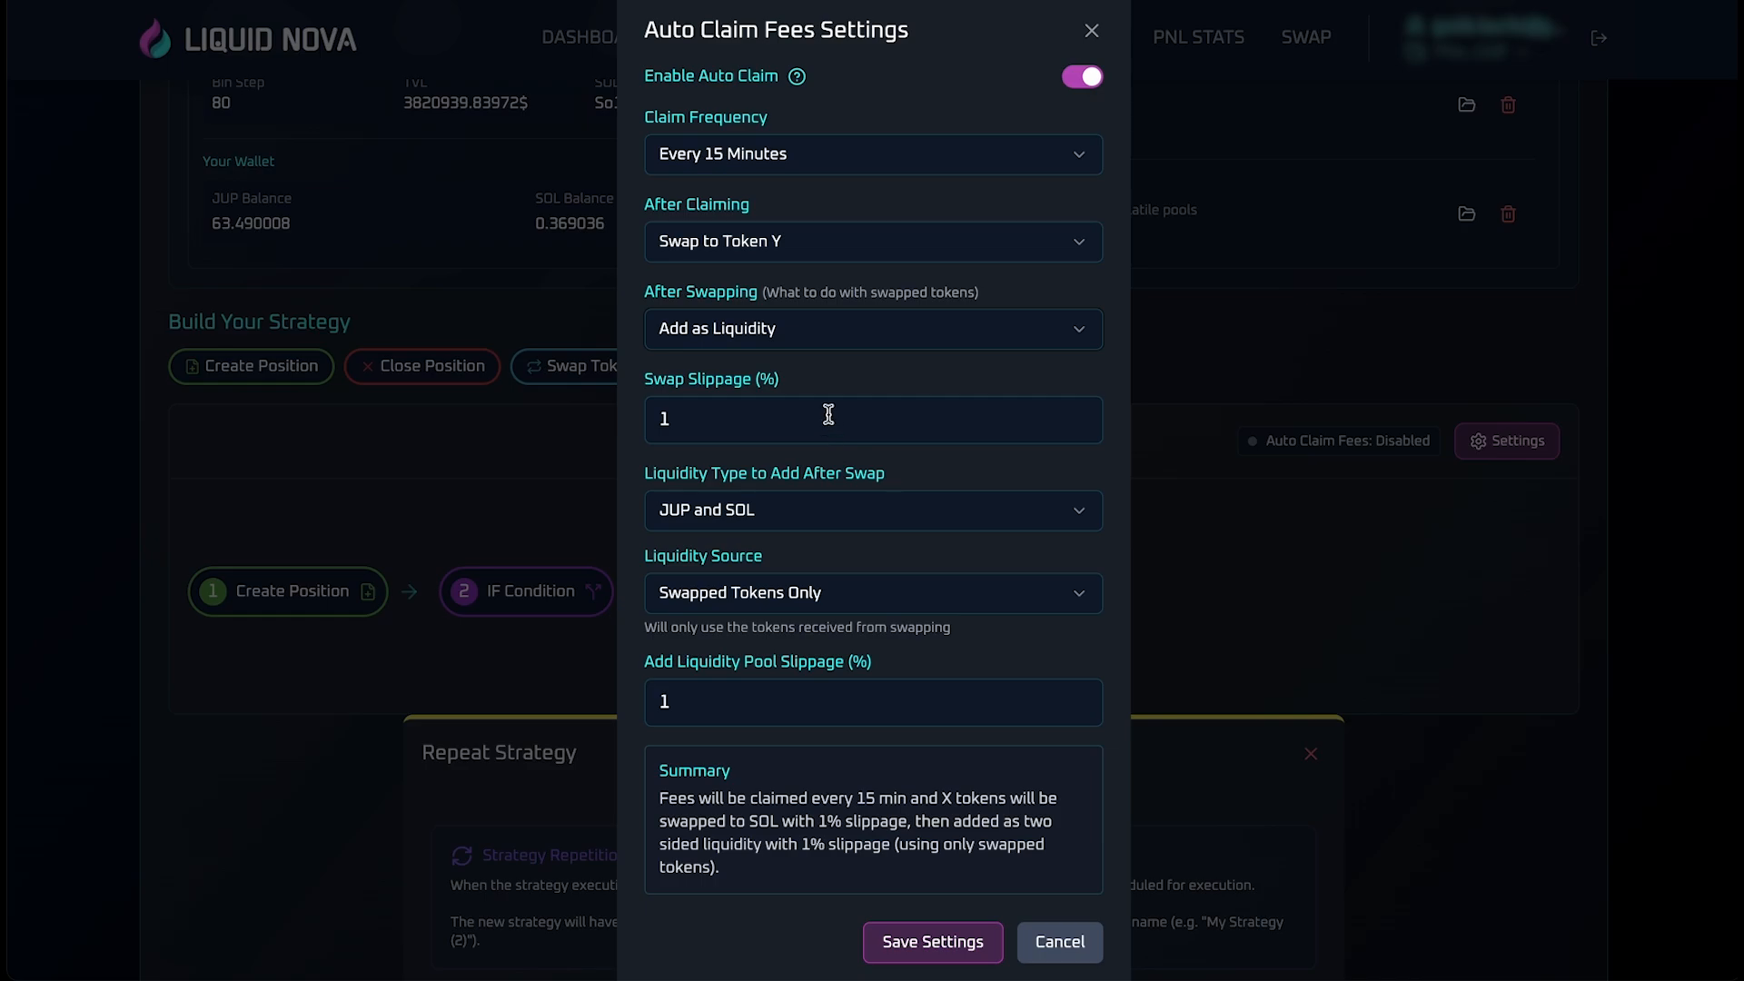
left_click(823, 514)
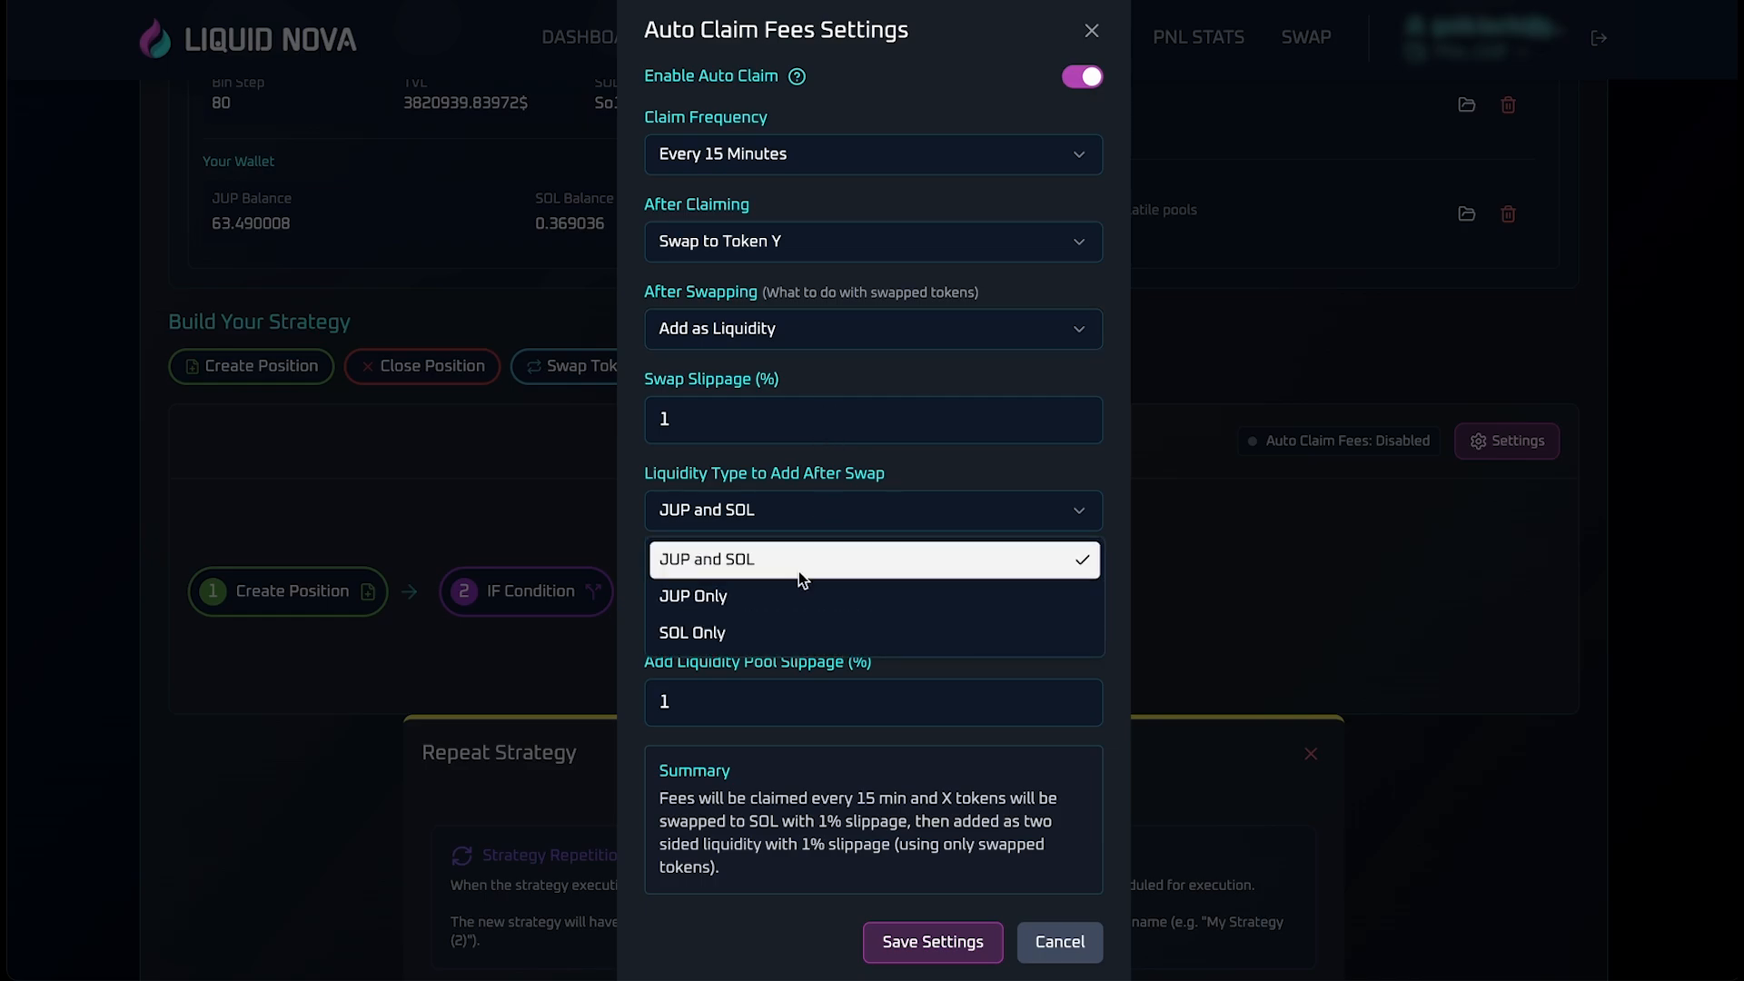
left_click(814, 516)
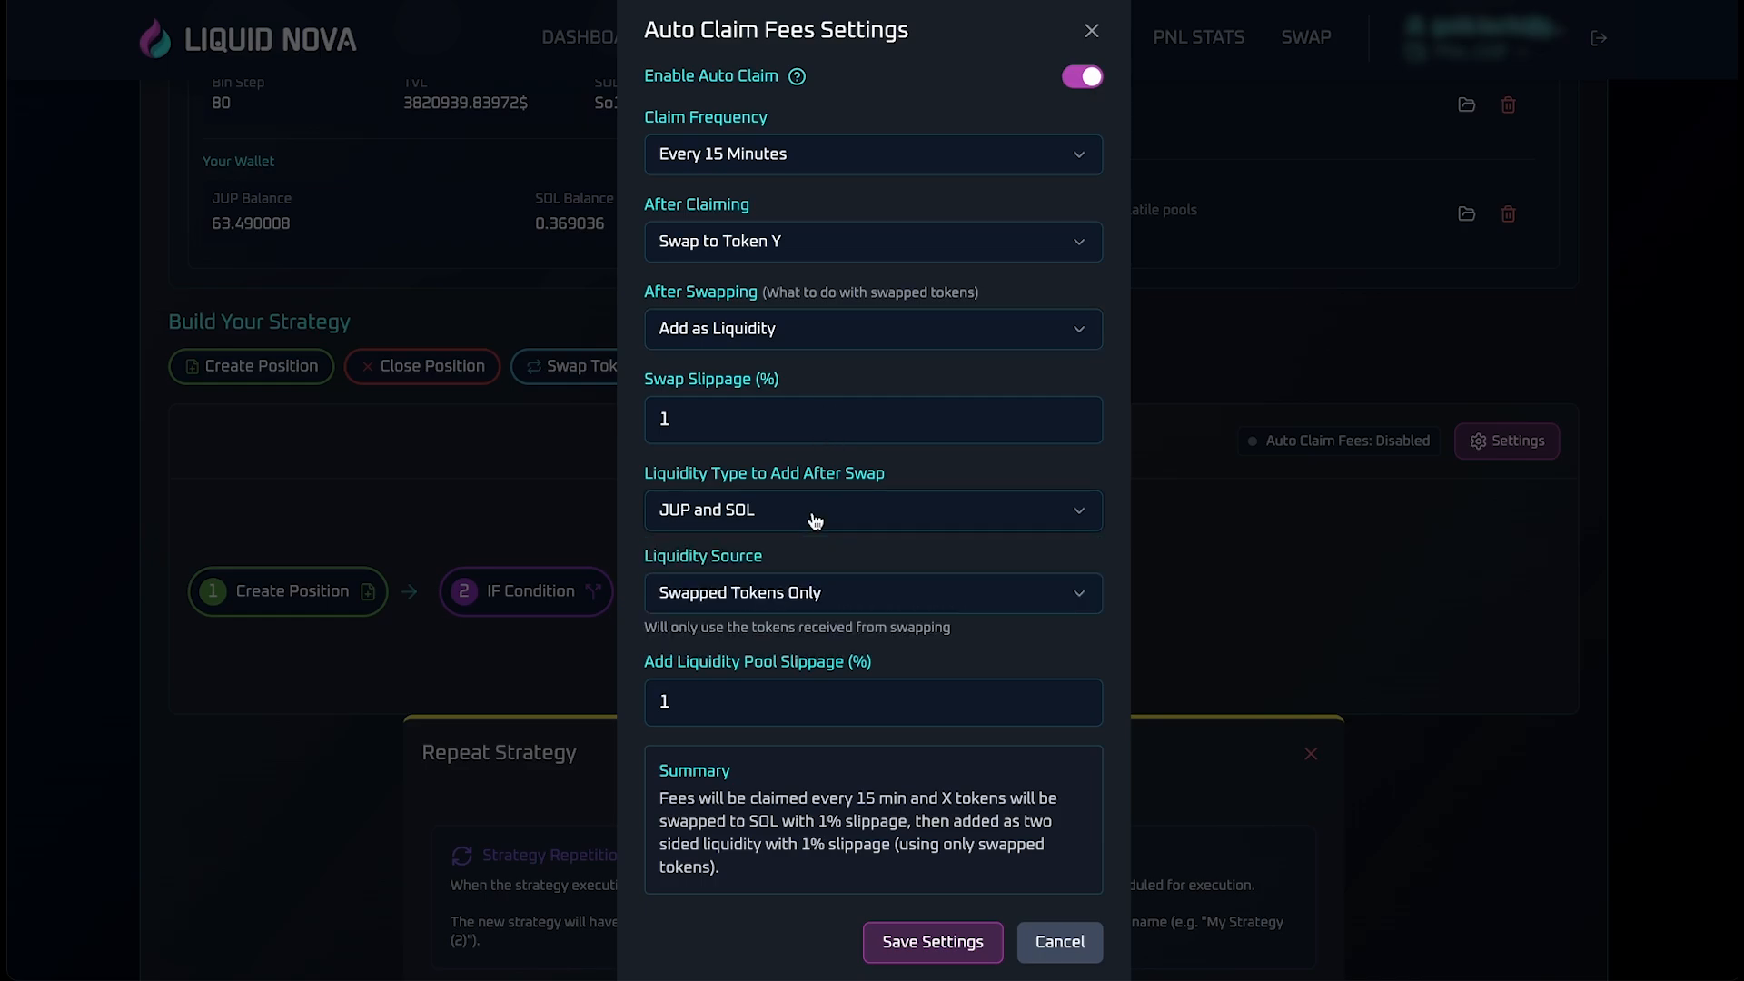
left_click(811, 595)
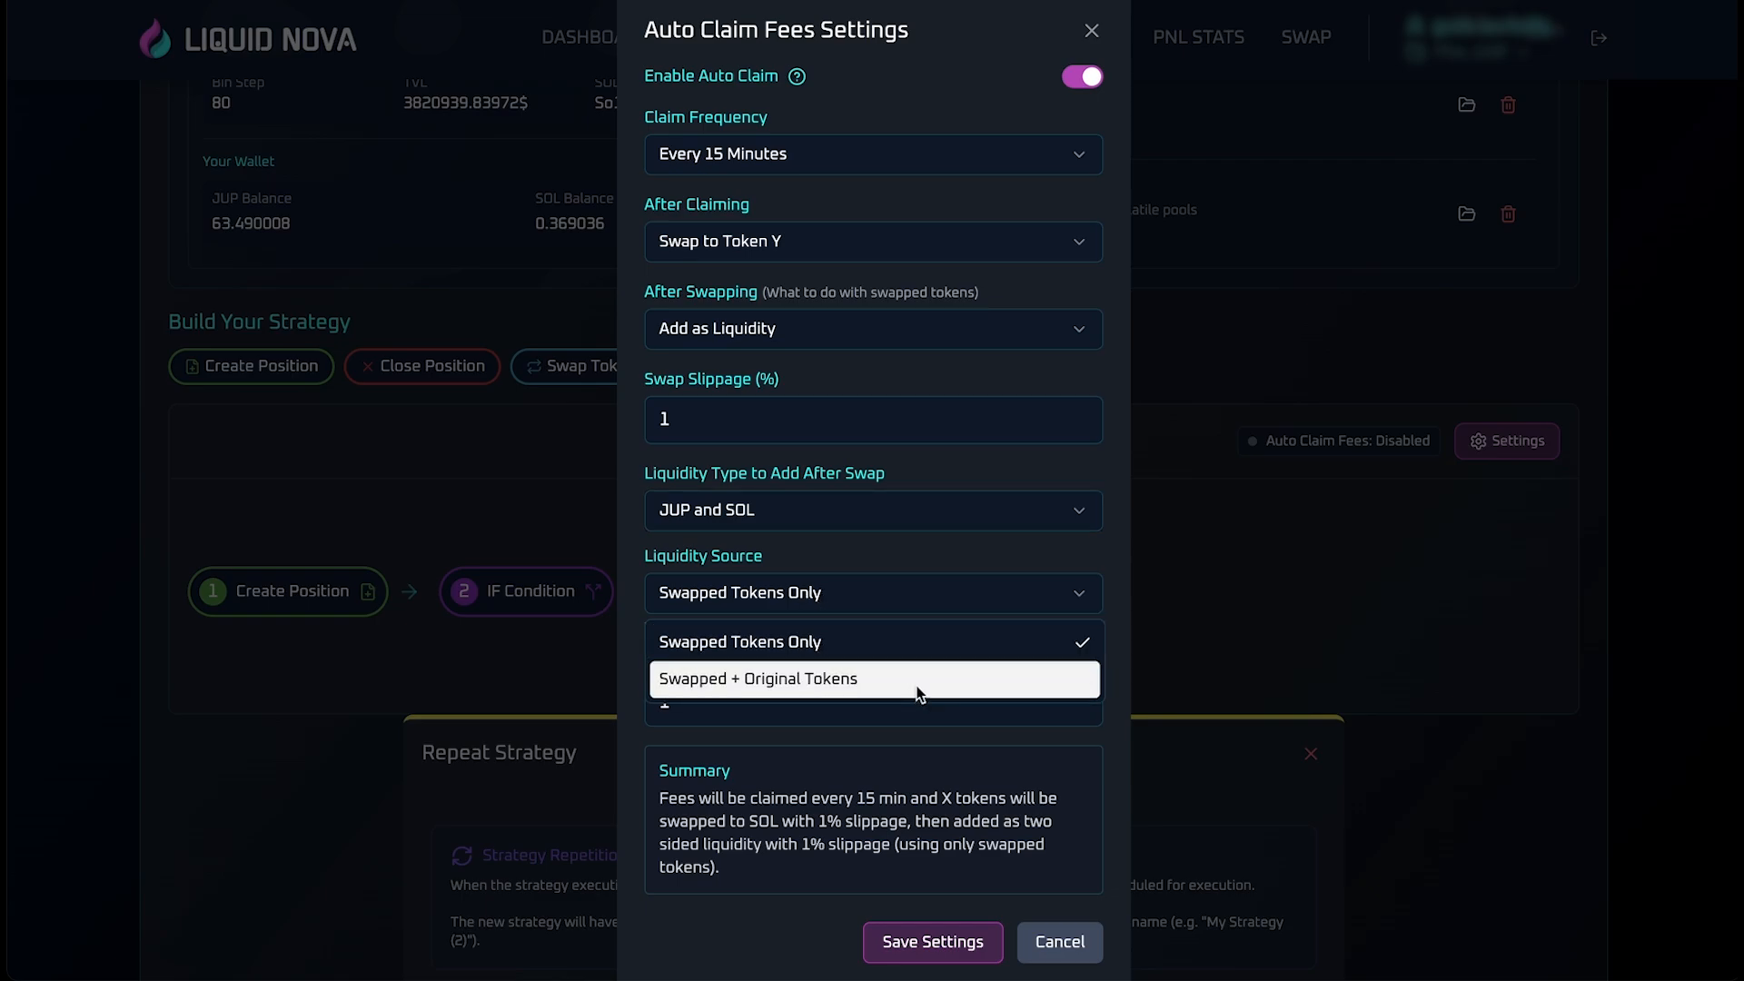
left_click(911, 600)
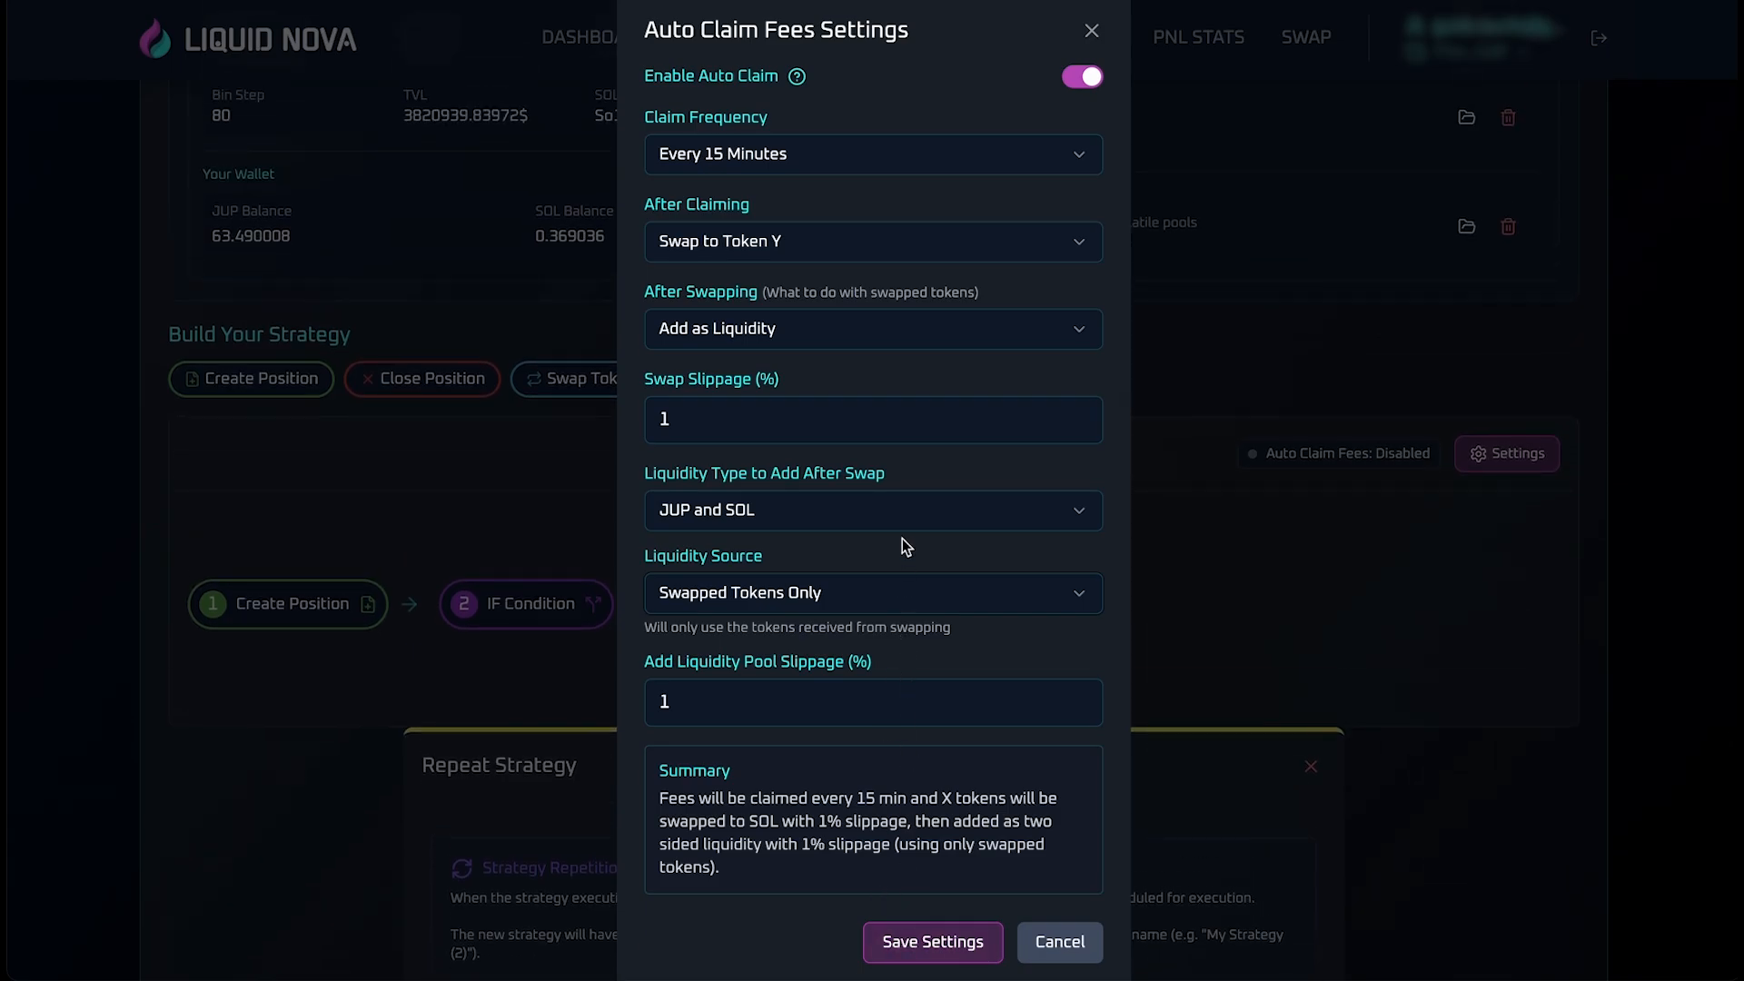
Set the after-swapping action to Do Nothing and save the auto claim fee settings
left_click(891, 331)
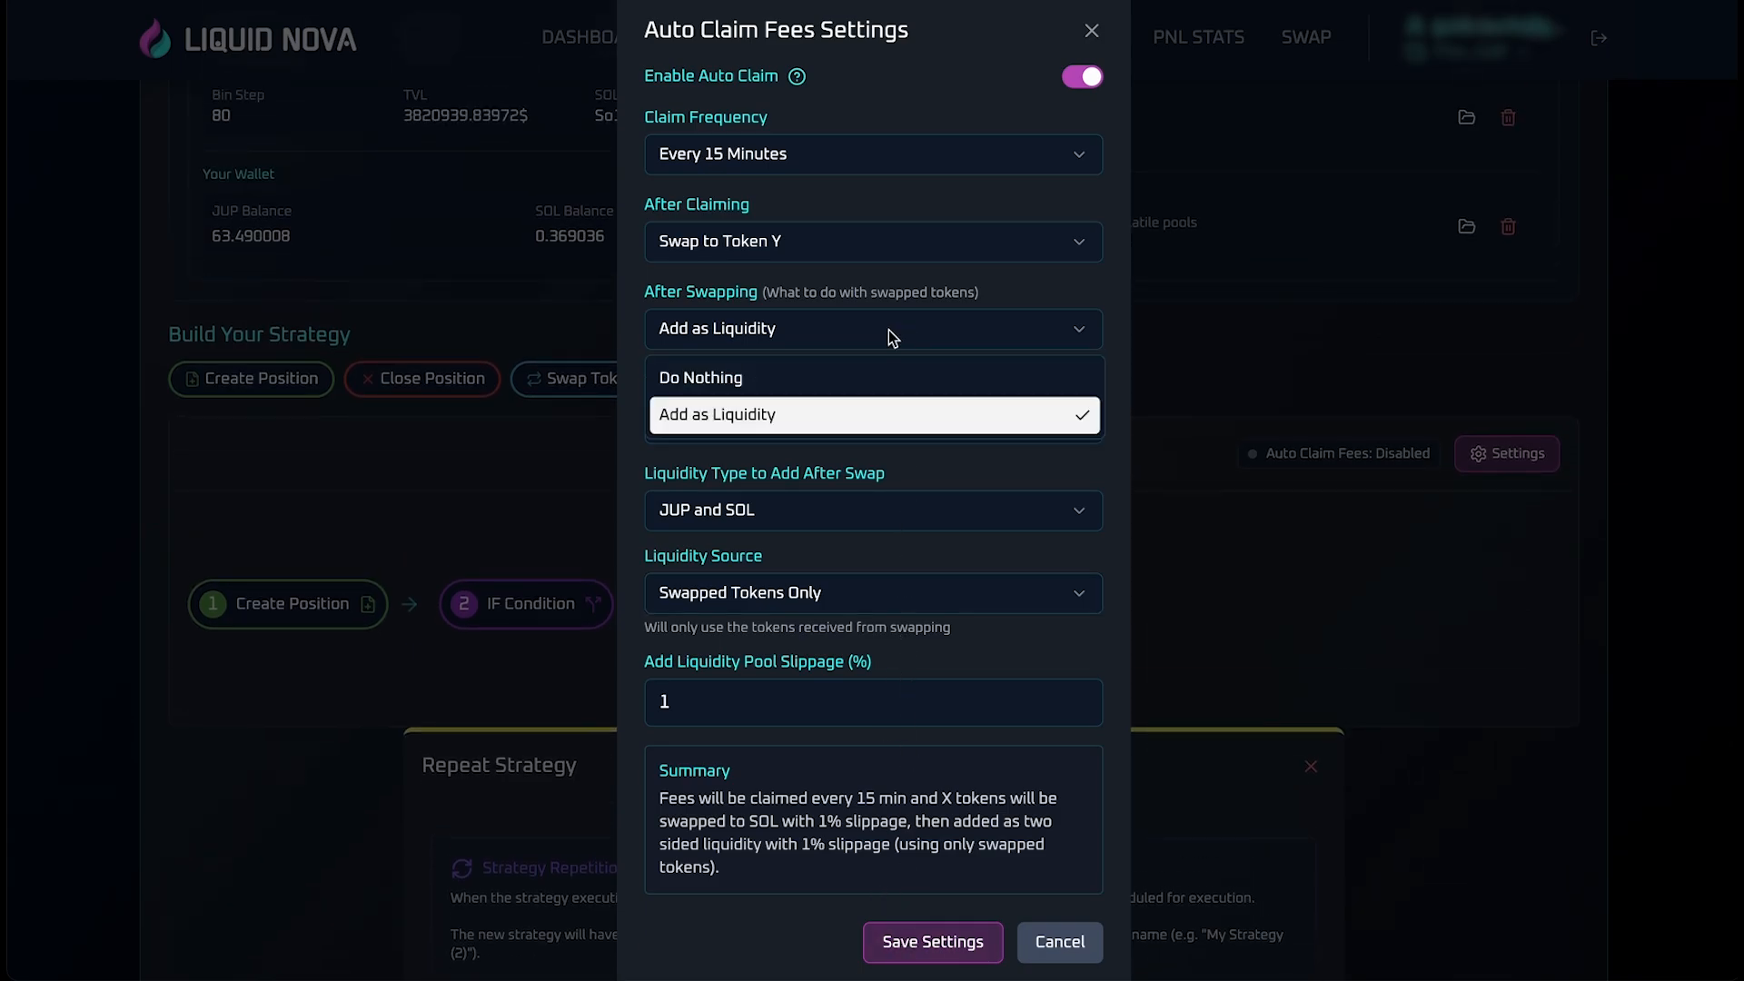
left_click(837, 375)
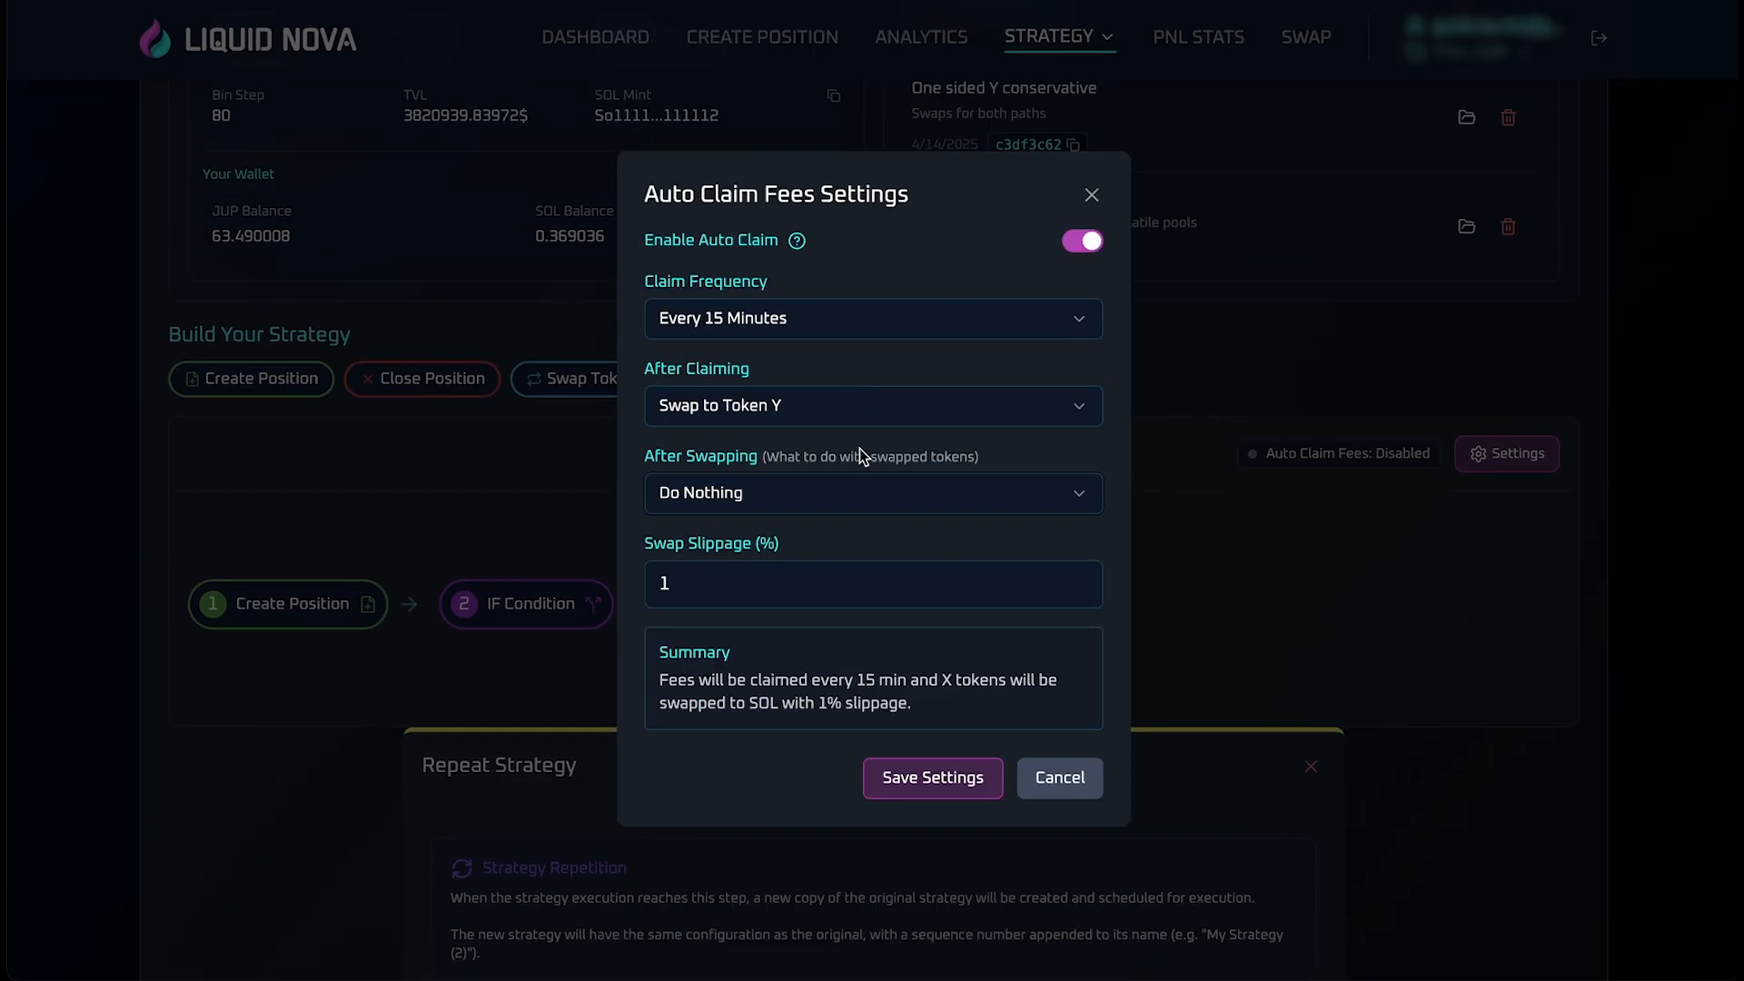
left_click(913, 778)
Name the strategy JUP-SOL and create it
scroll(1207, 605, "up", 6)
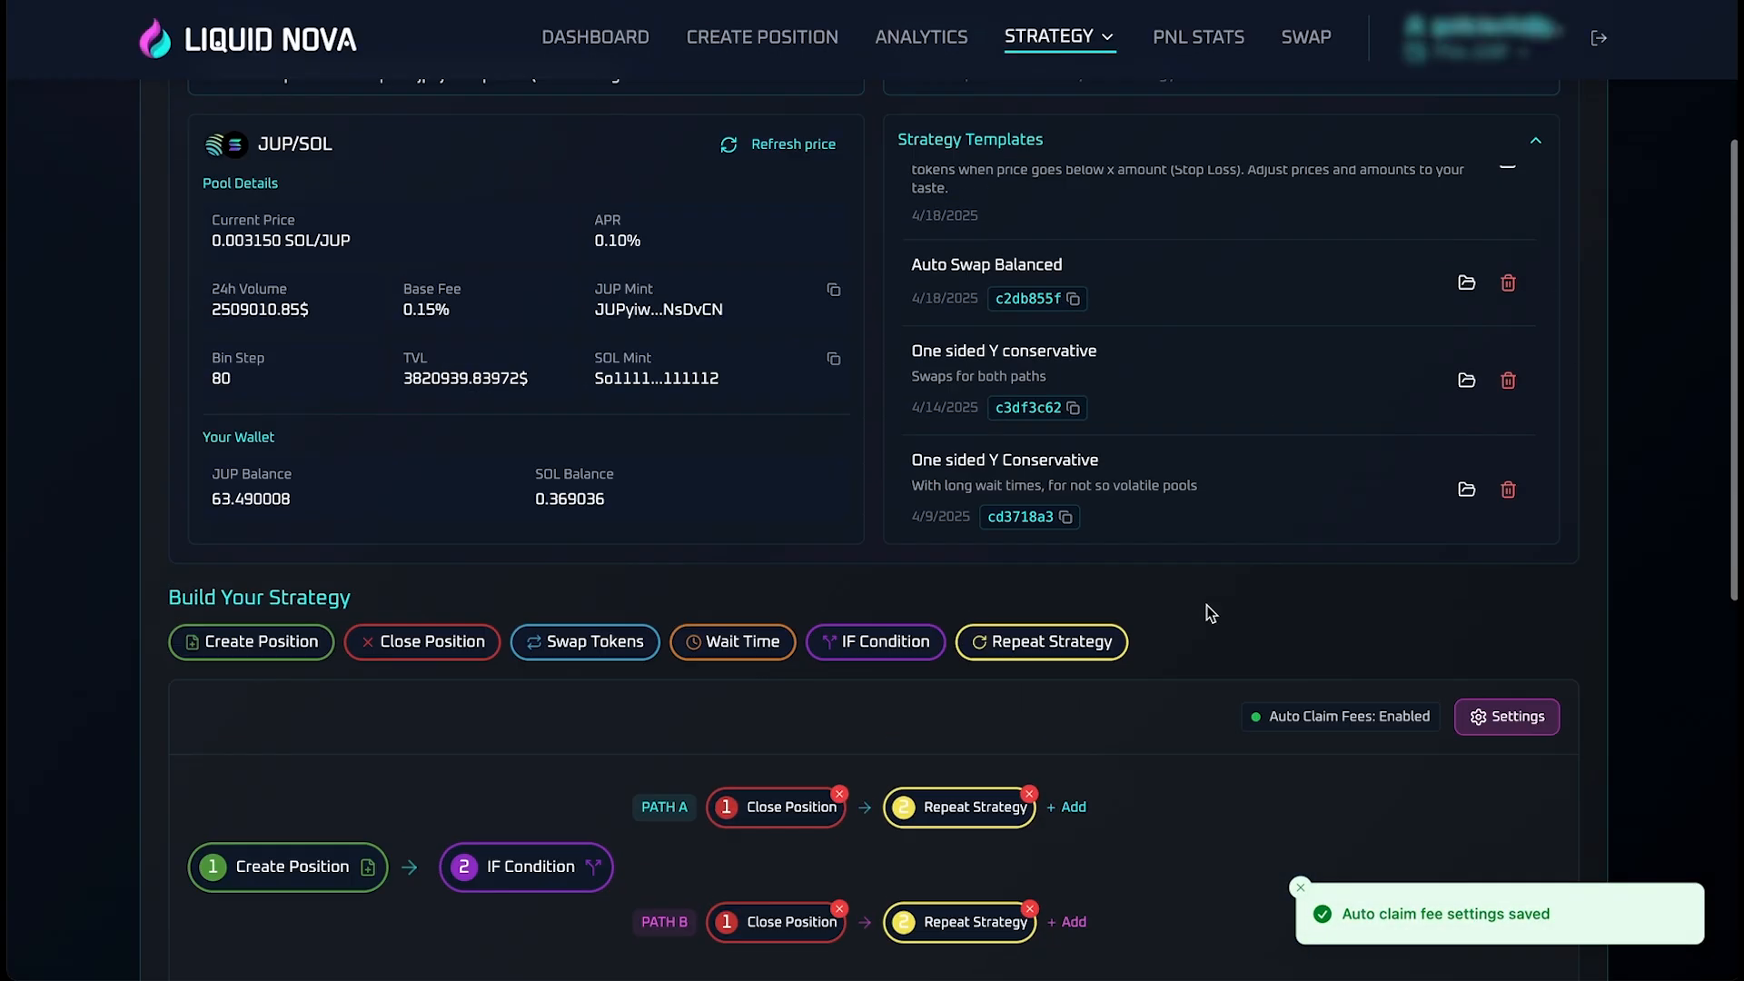
left_click(1030, 371)
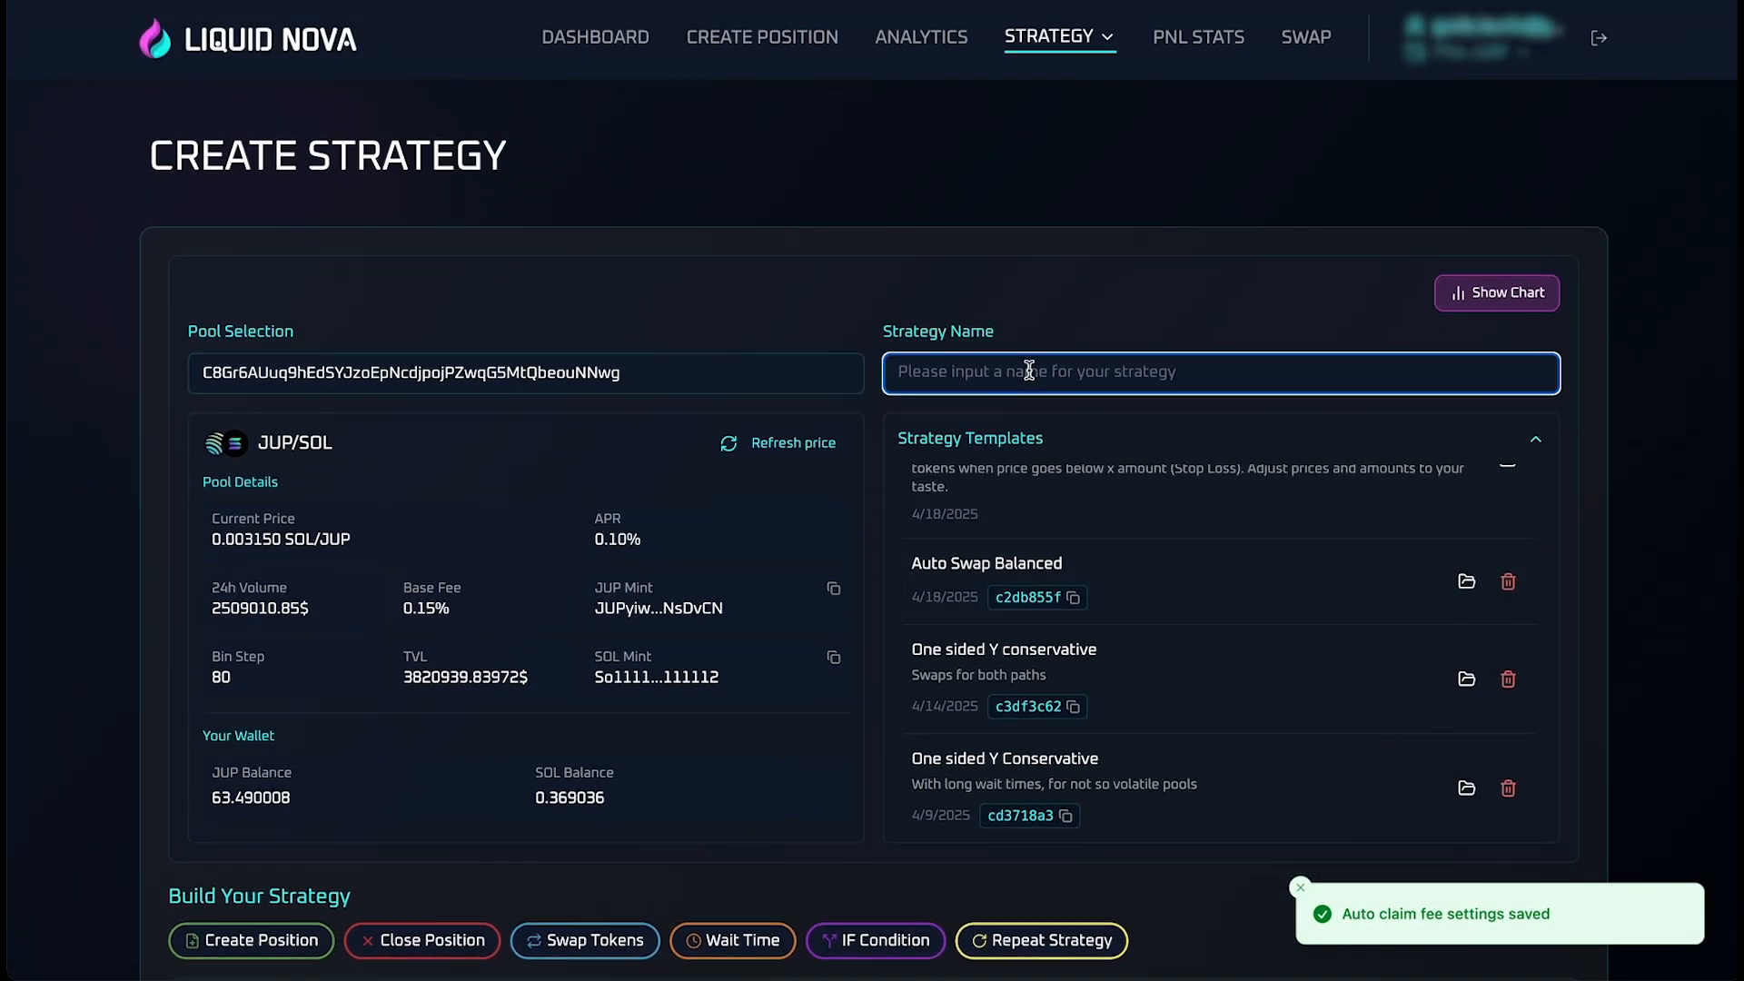
type("JUP-SOL")
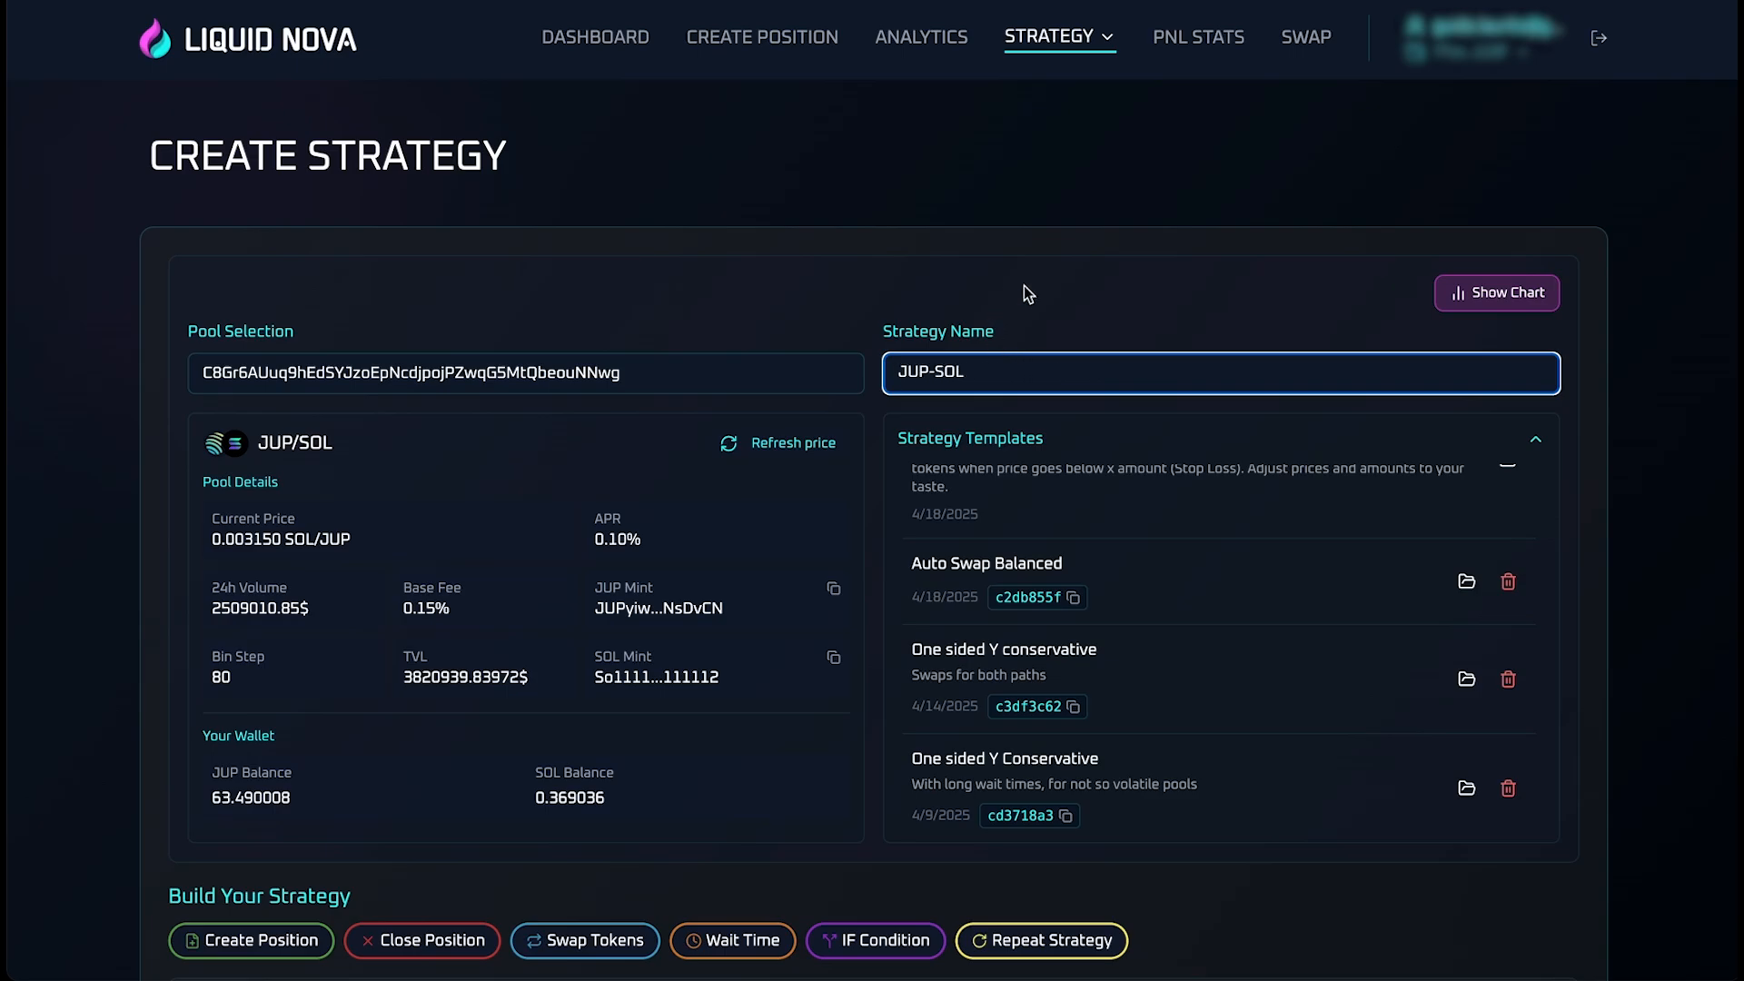
scroll(1545, 527, "down", 10)
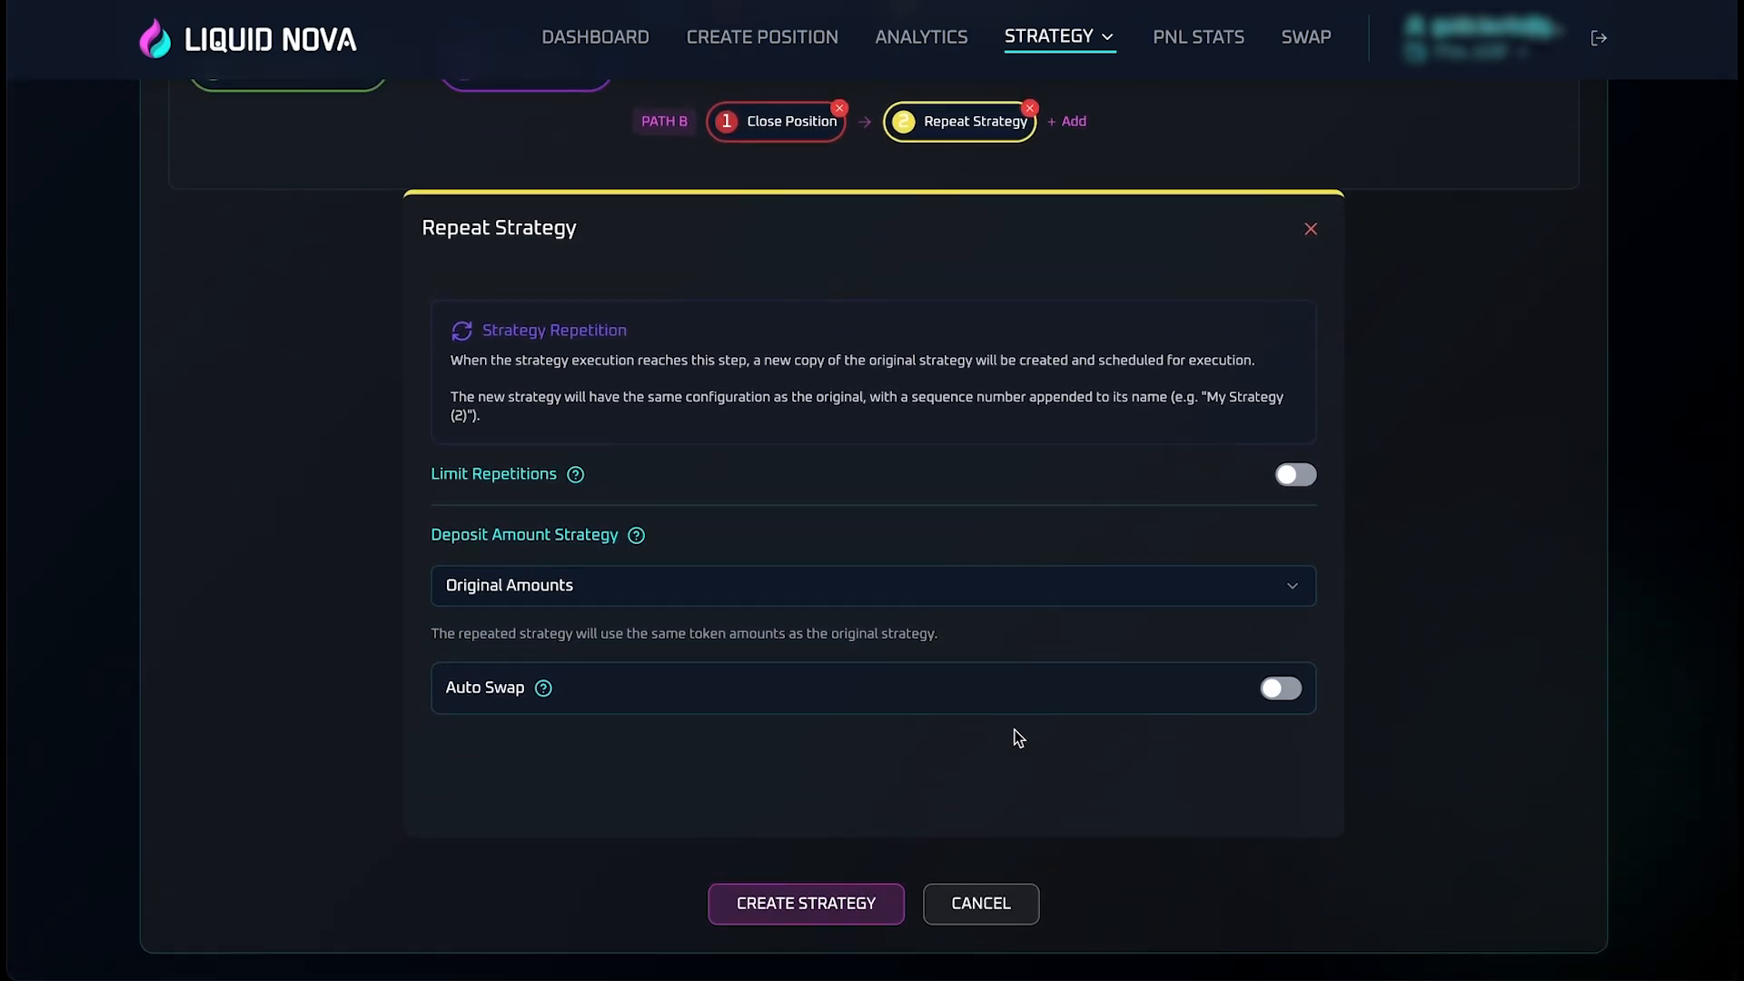
left_click(812, 902)
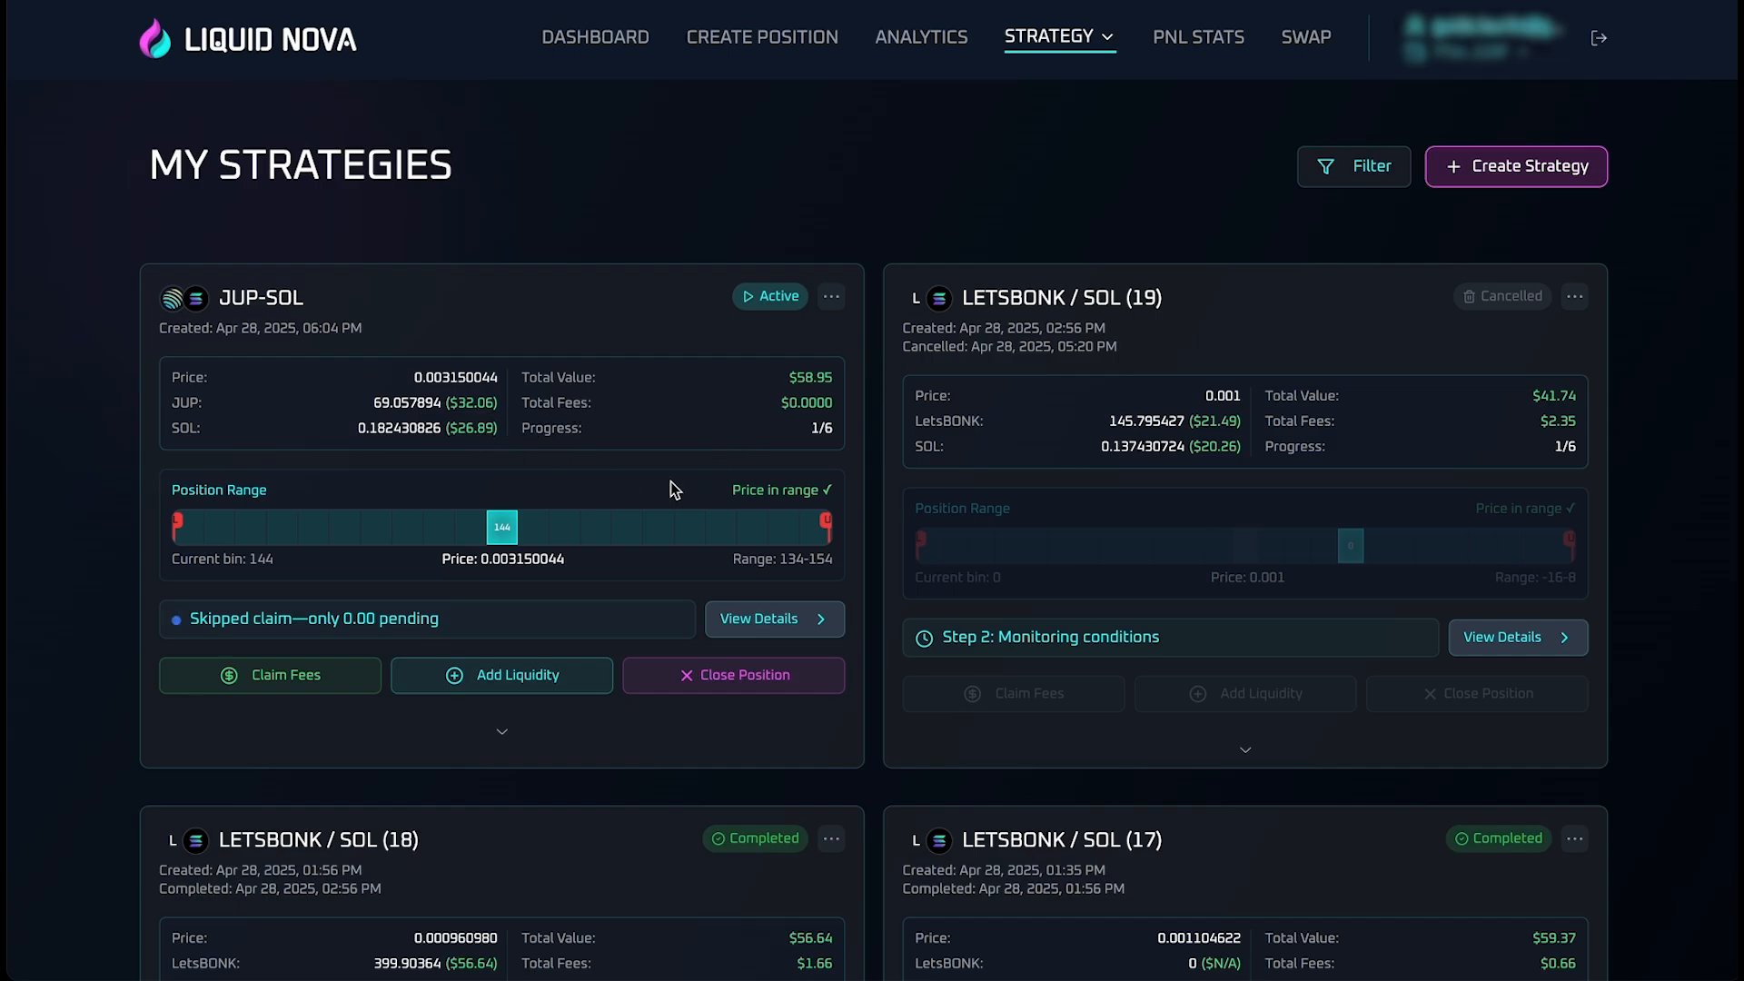
Expand the JUP-SOL strategy card to review its strategy steps, position data and fees, and collapse it again
left_click(503, 734)
scroll(500, 734, "down", 3)
scroll(499, 733, "up", 2)
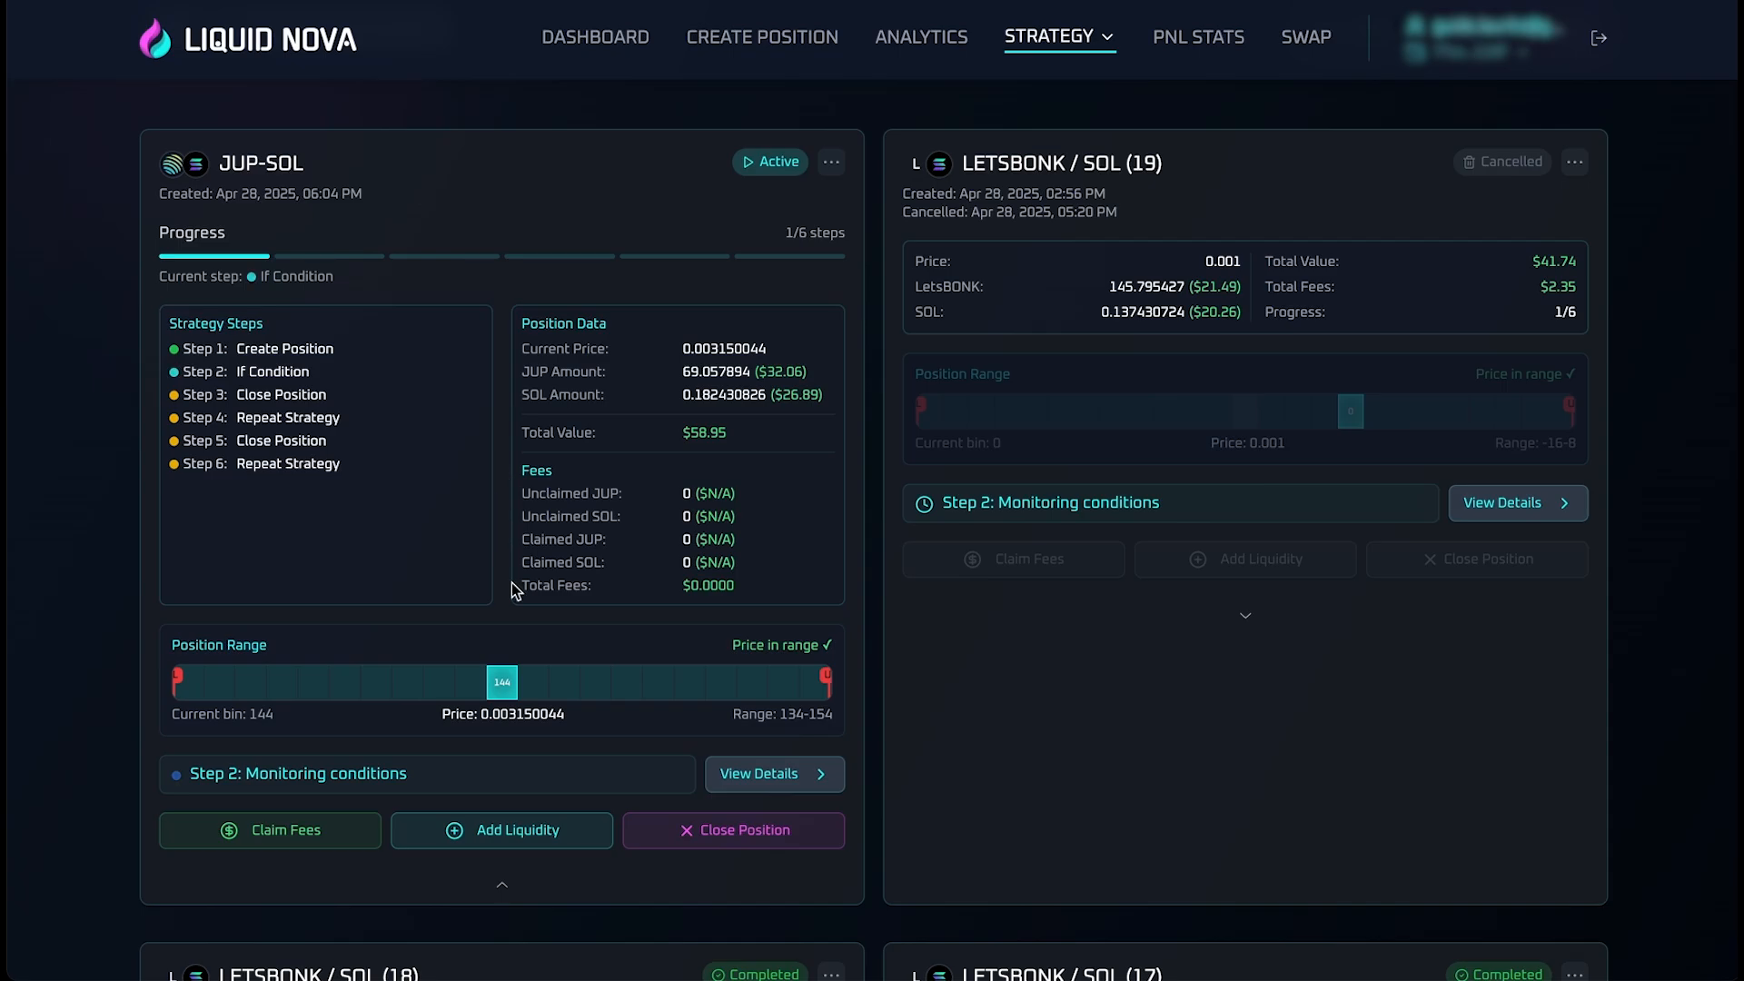
left_click(502, 886)
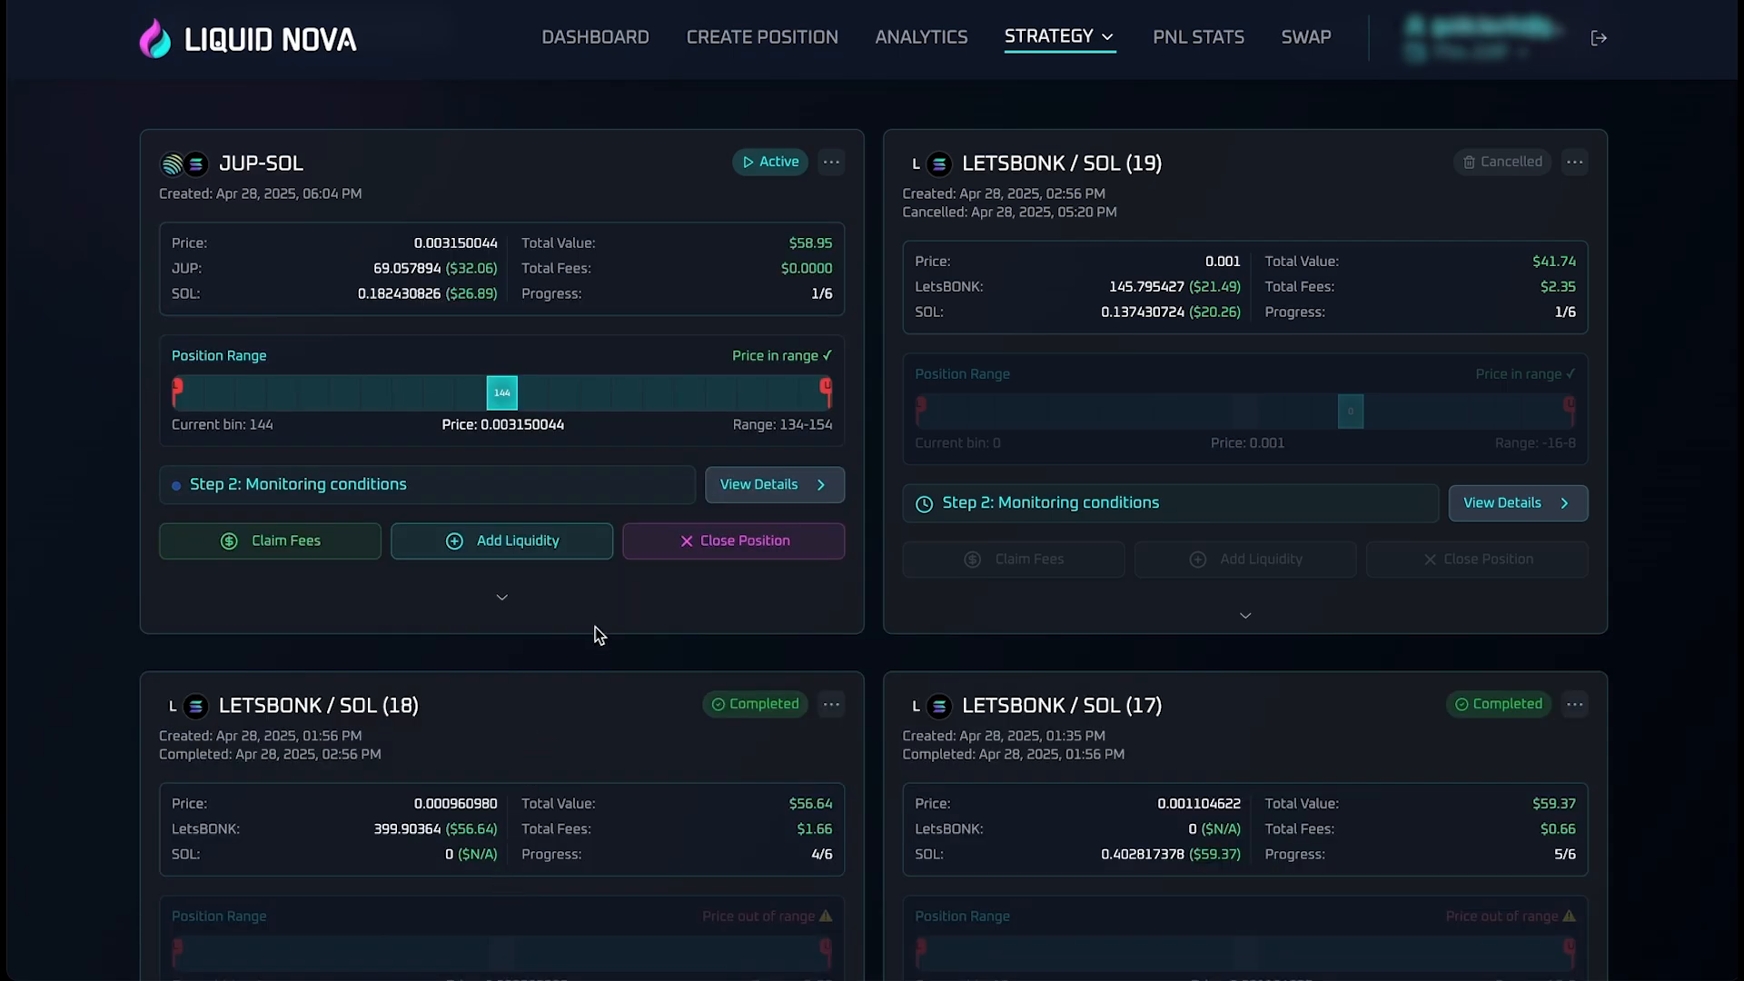
scroll(596, 634, "up", 2)
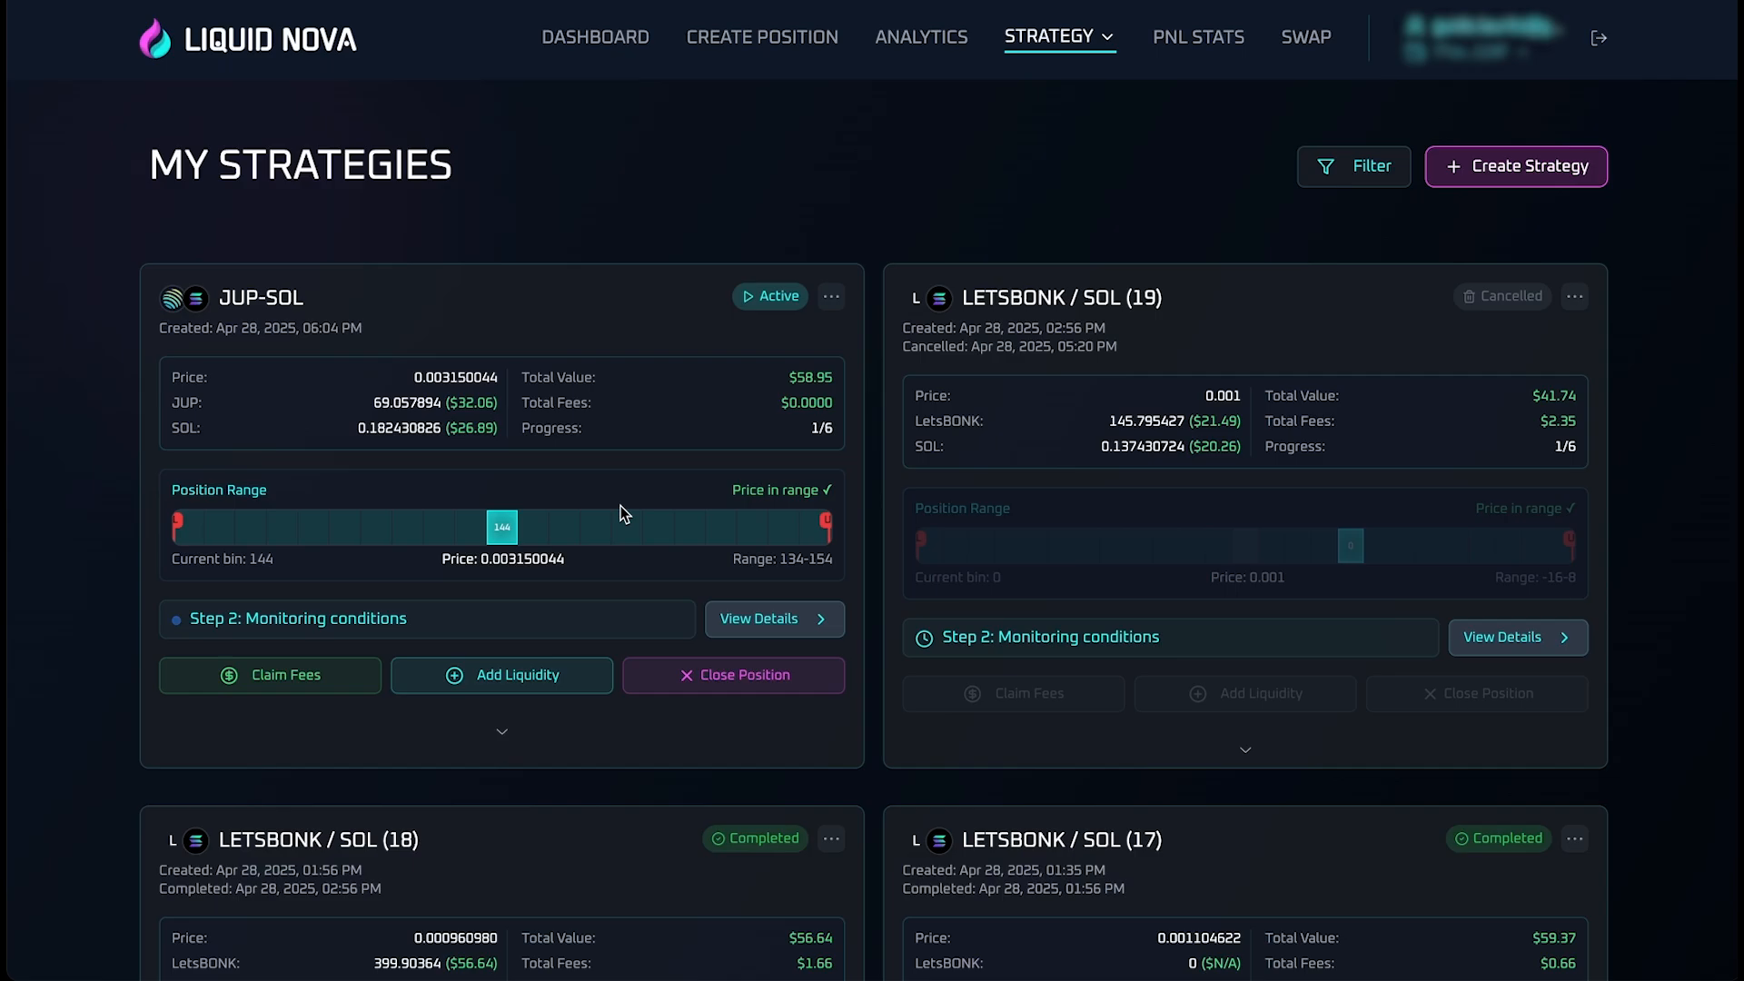